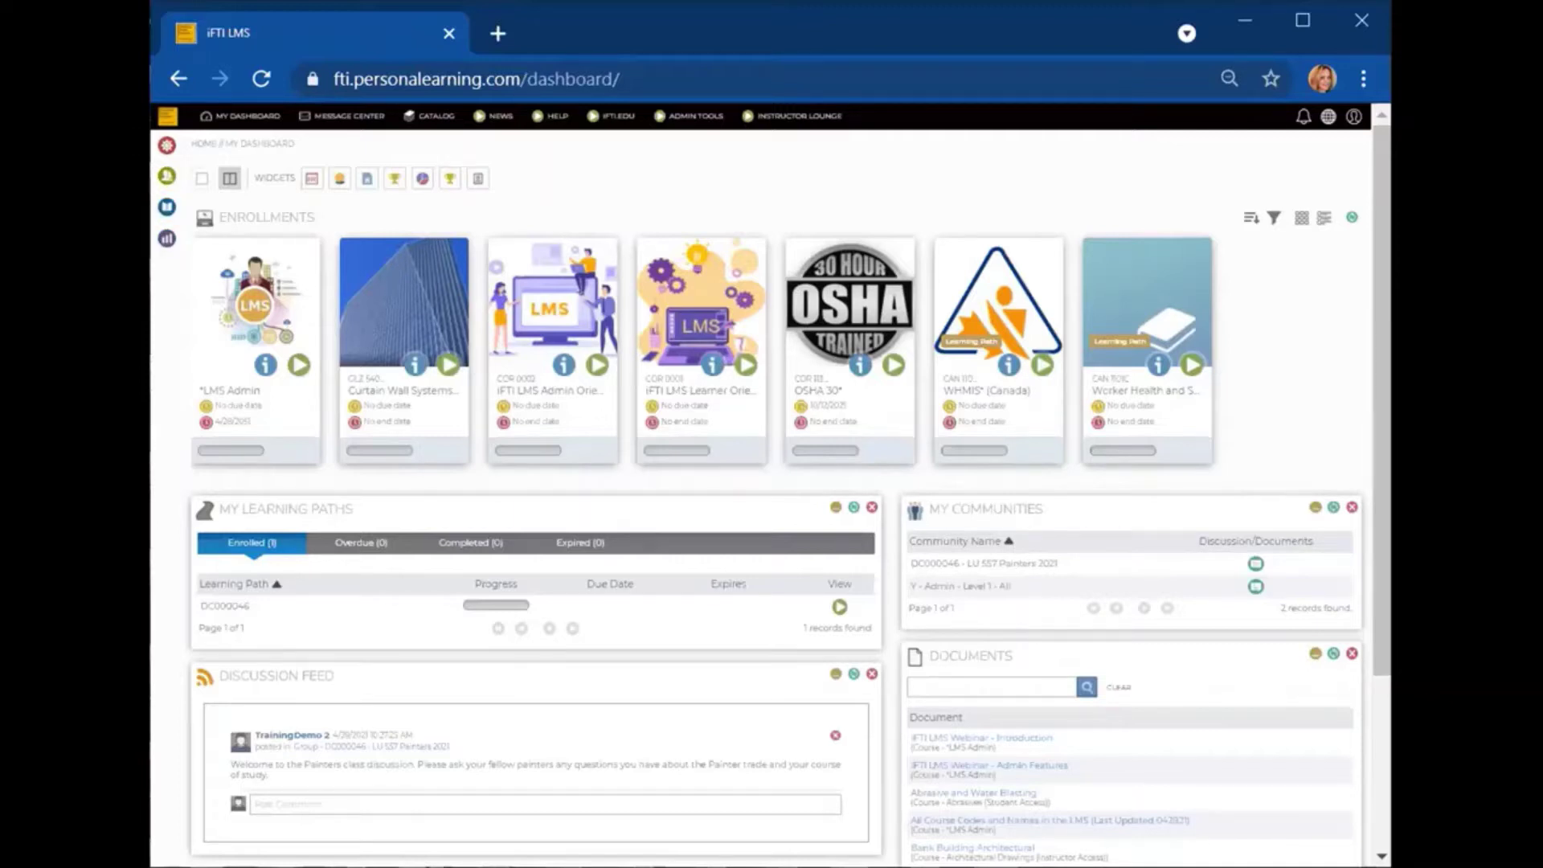
Open the Groups administration list from the Users & Groups area.
left_click(167, 177)
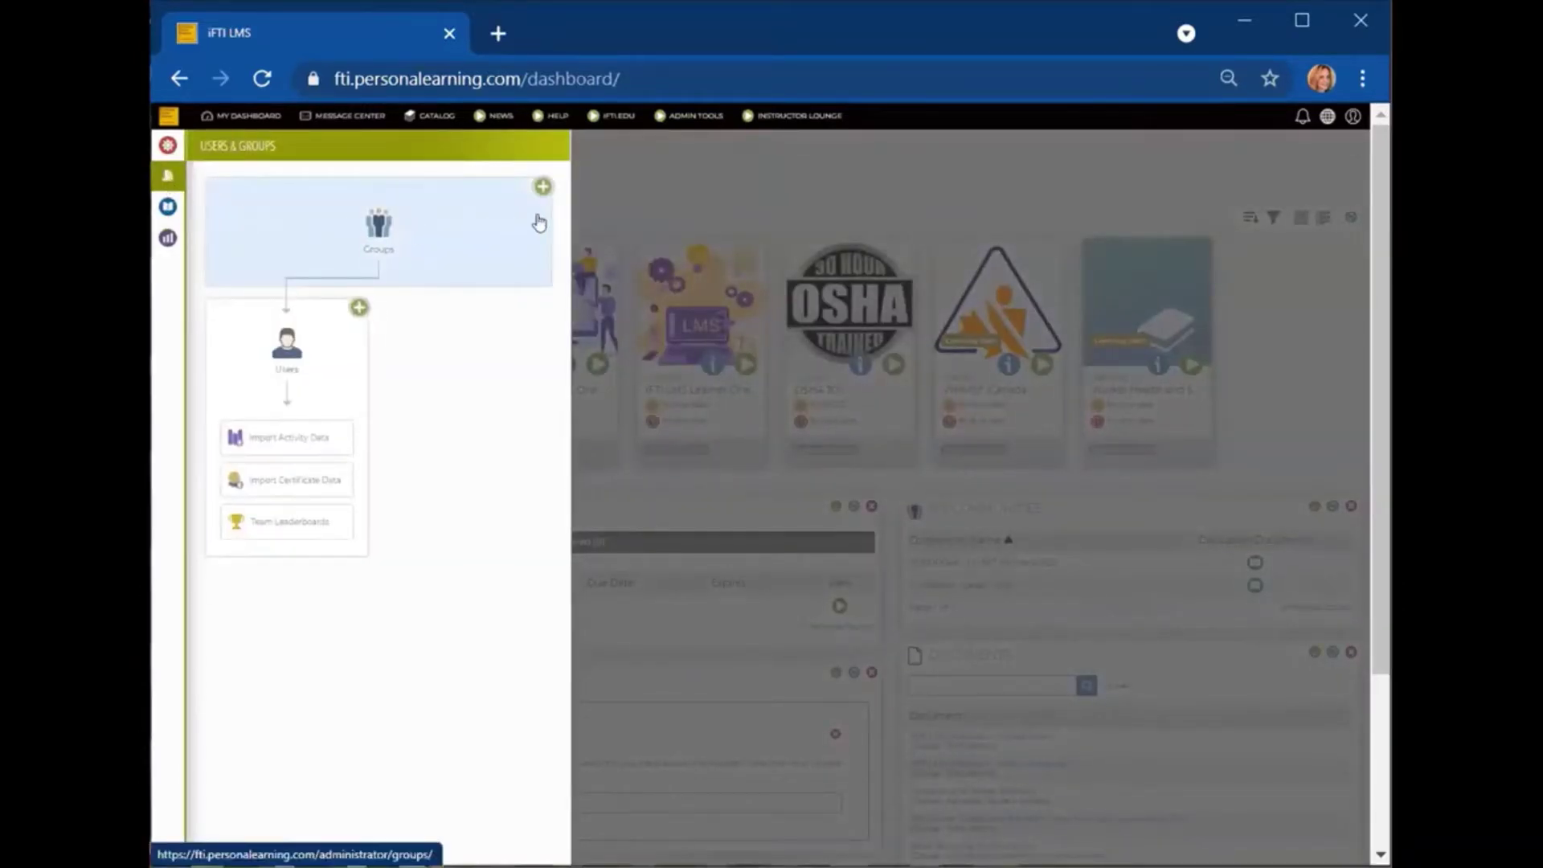
left_click(374, 228)
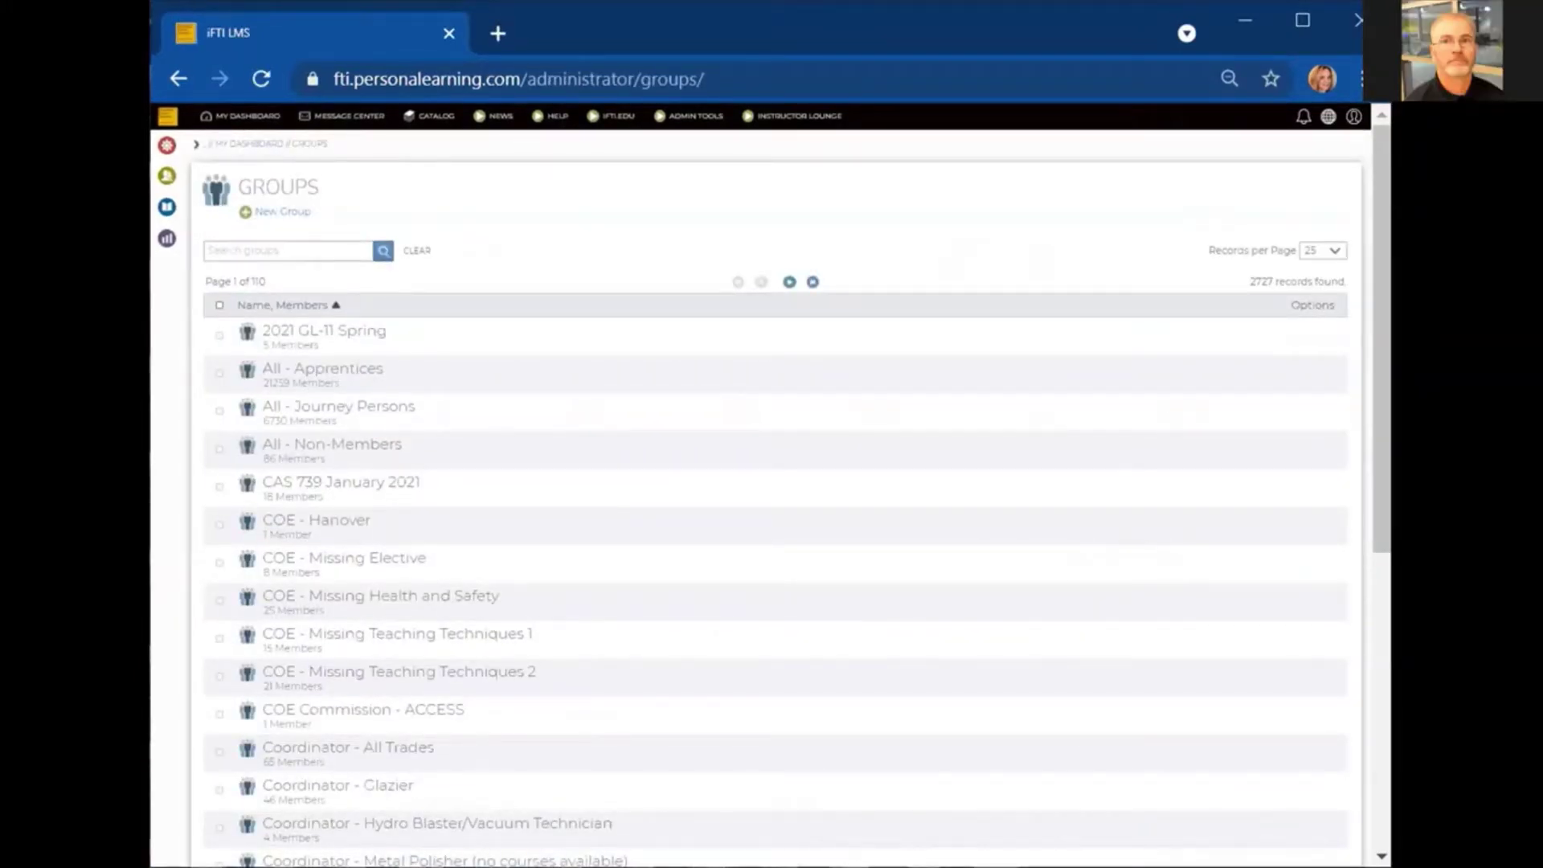
left_click(165, 177)
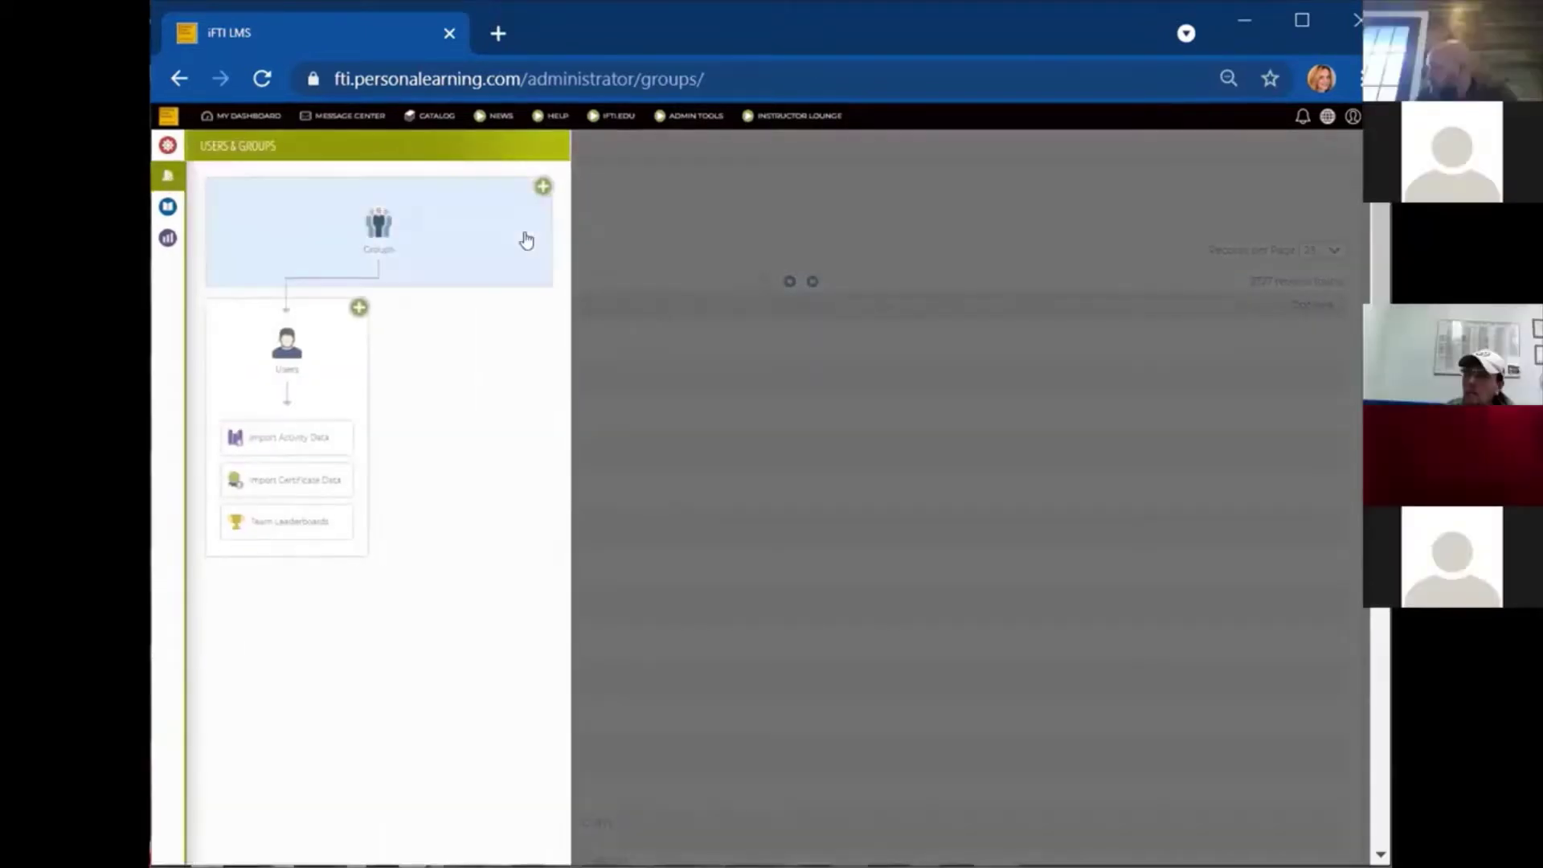
left_click(287, 235)
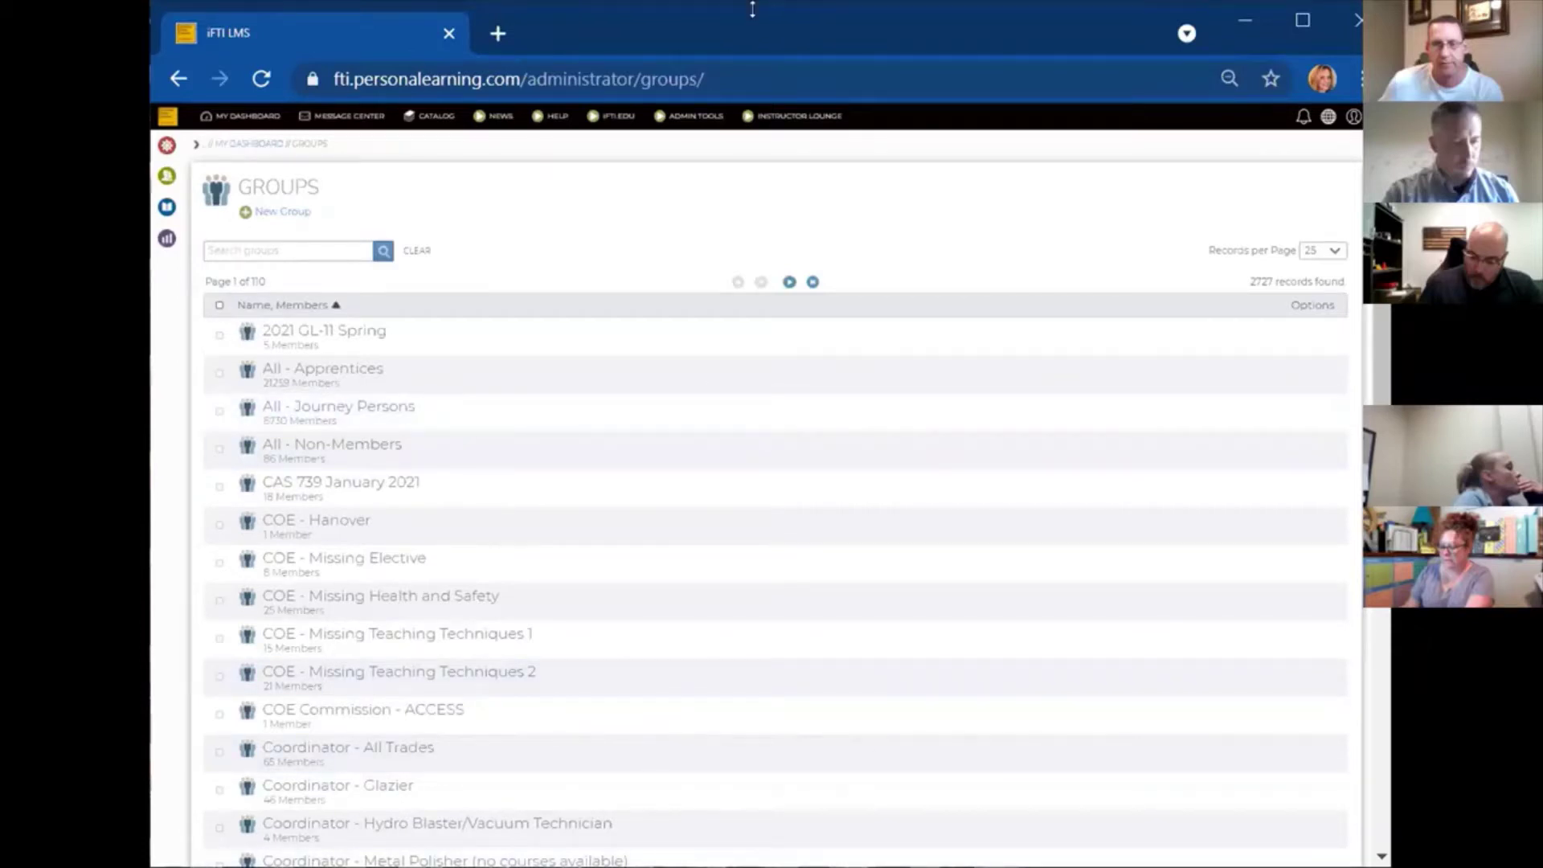
left_click_drag(752, 9, 753, 0)
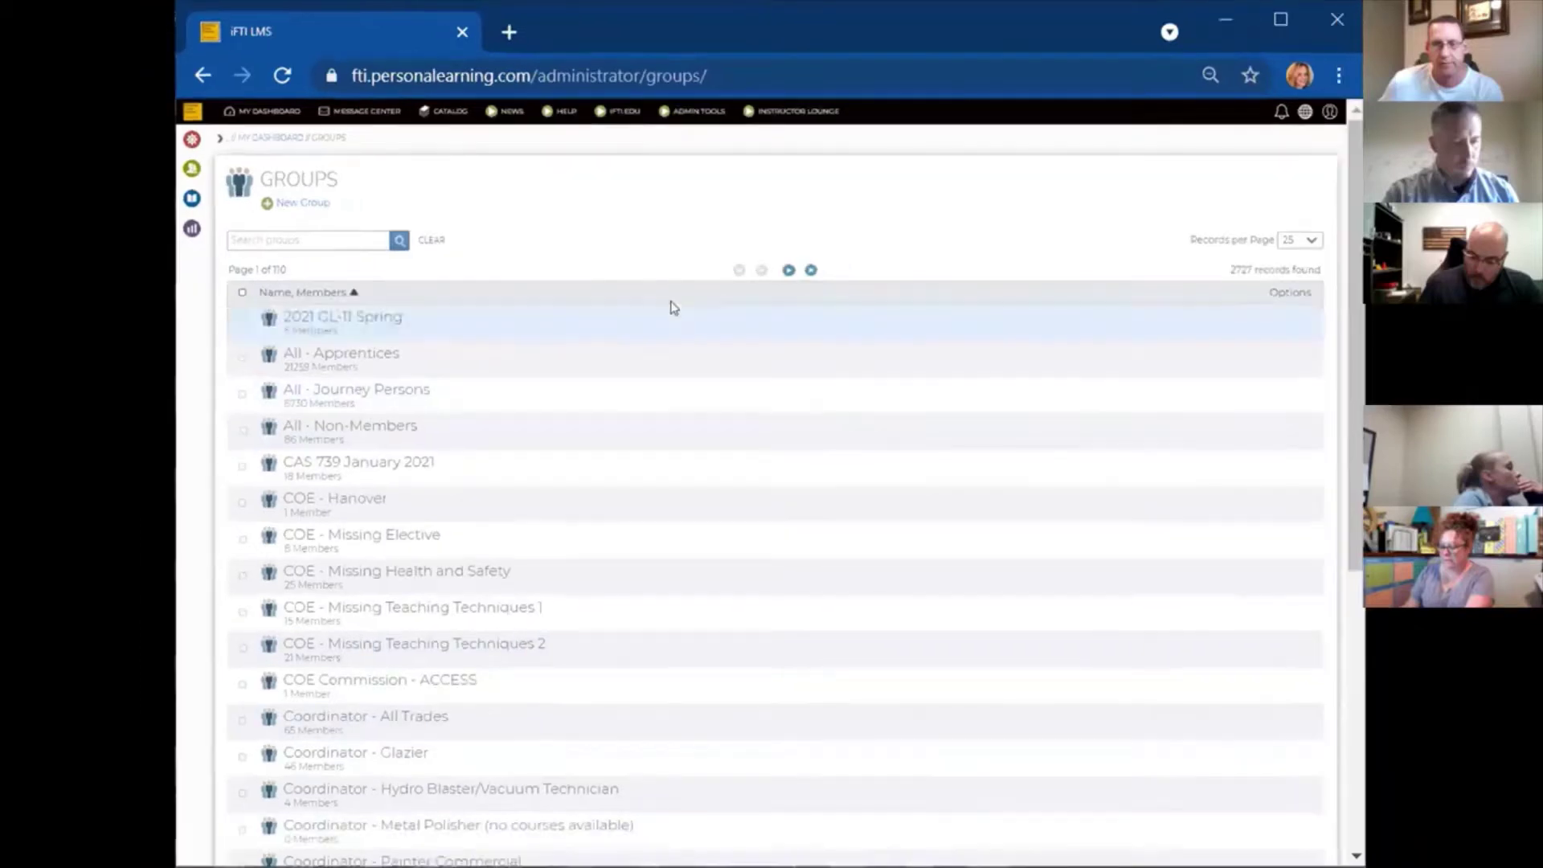
Search the groups list for DC000046.
left_click(1312, 241)
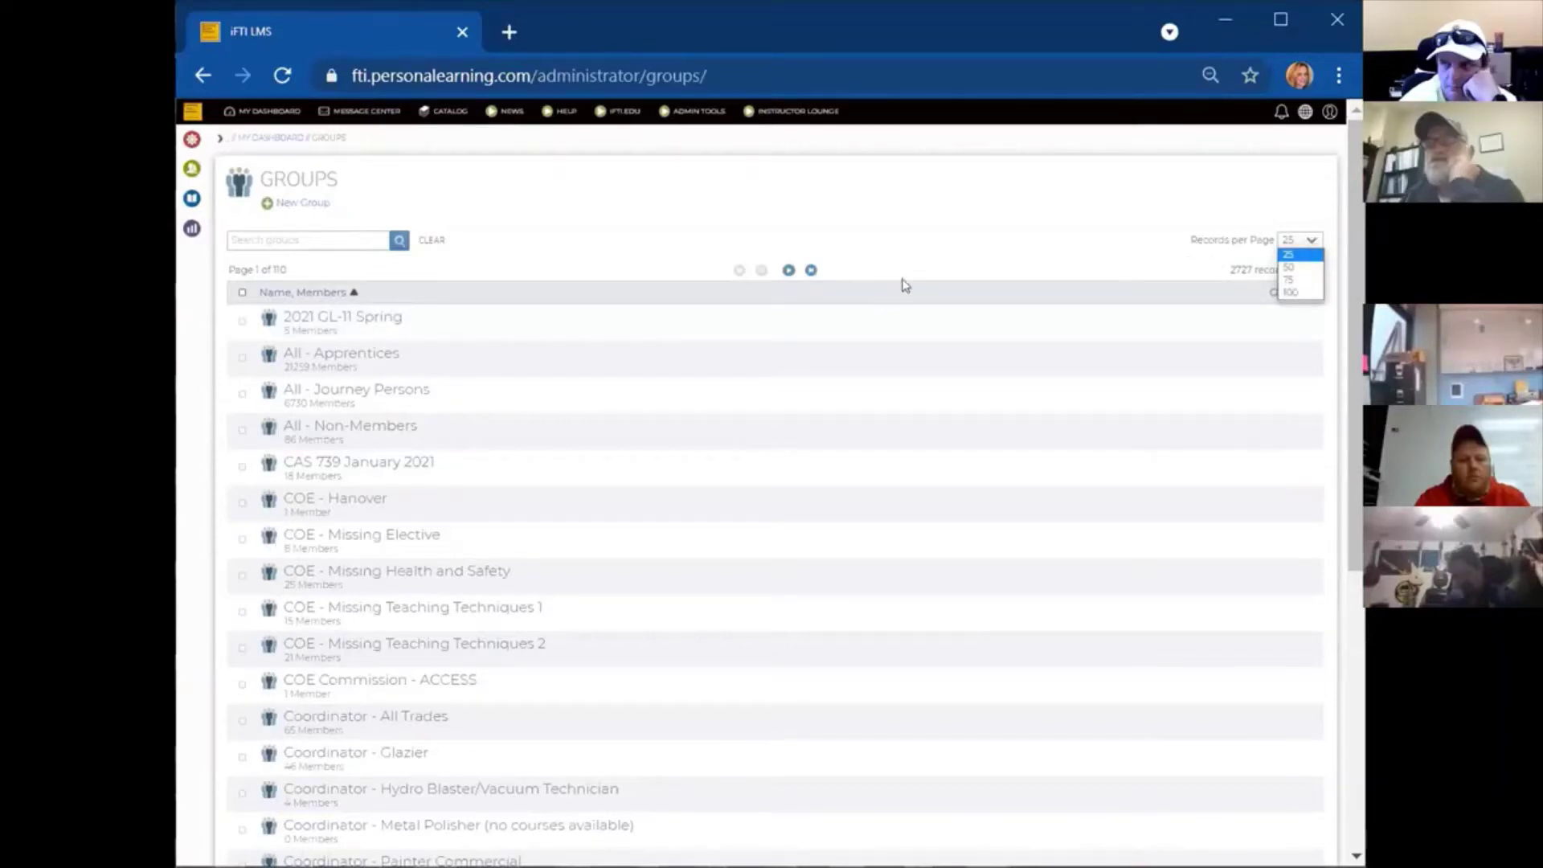
left_click(1008, 239)
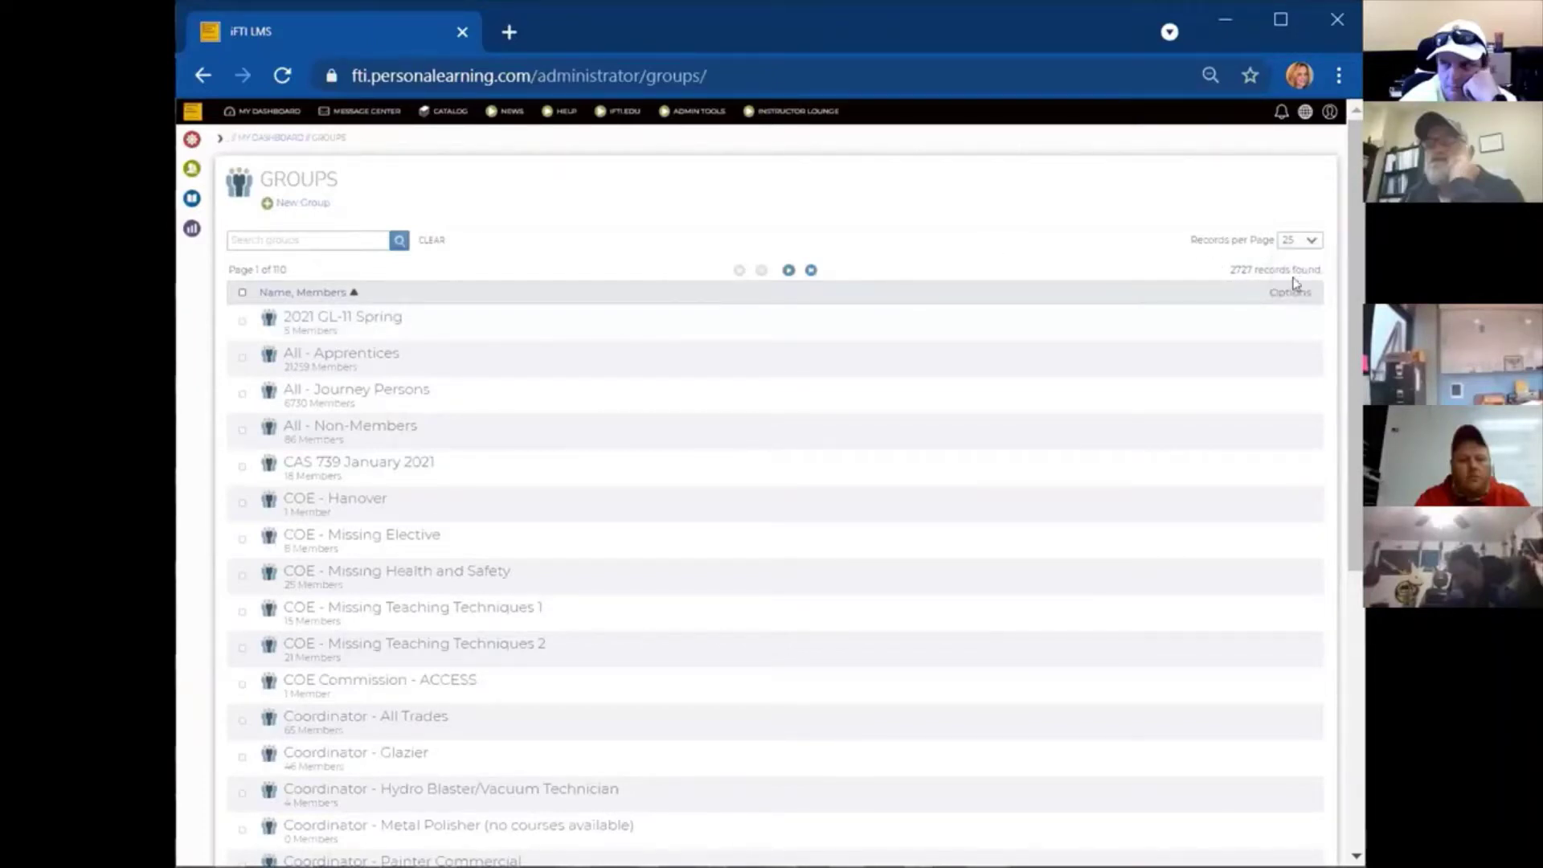
left_click(338, 233)
type("dC")
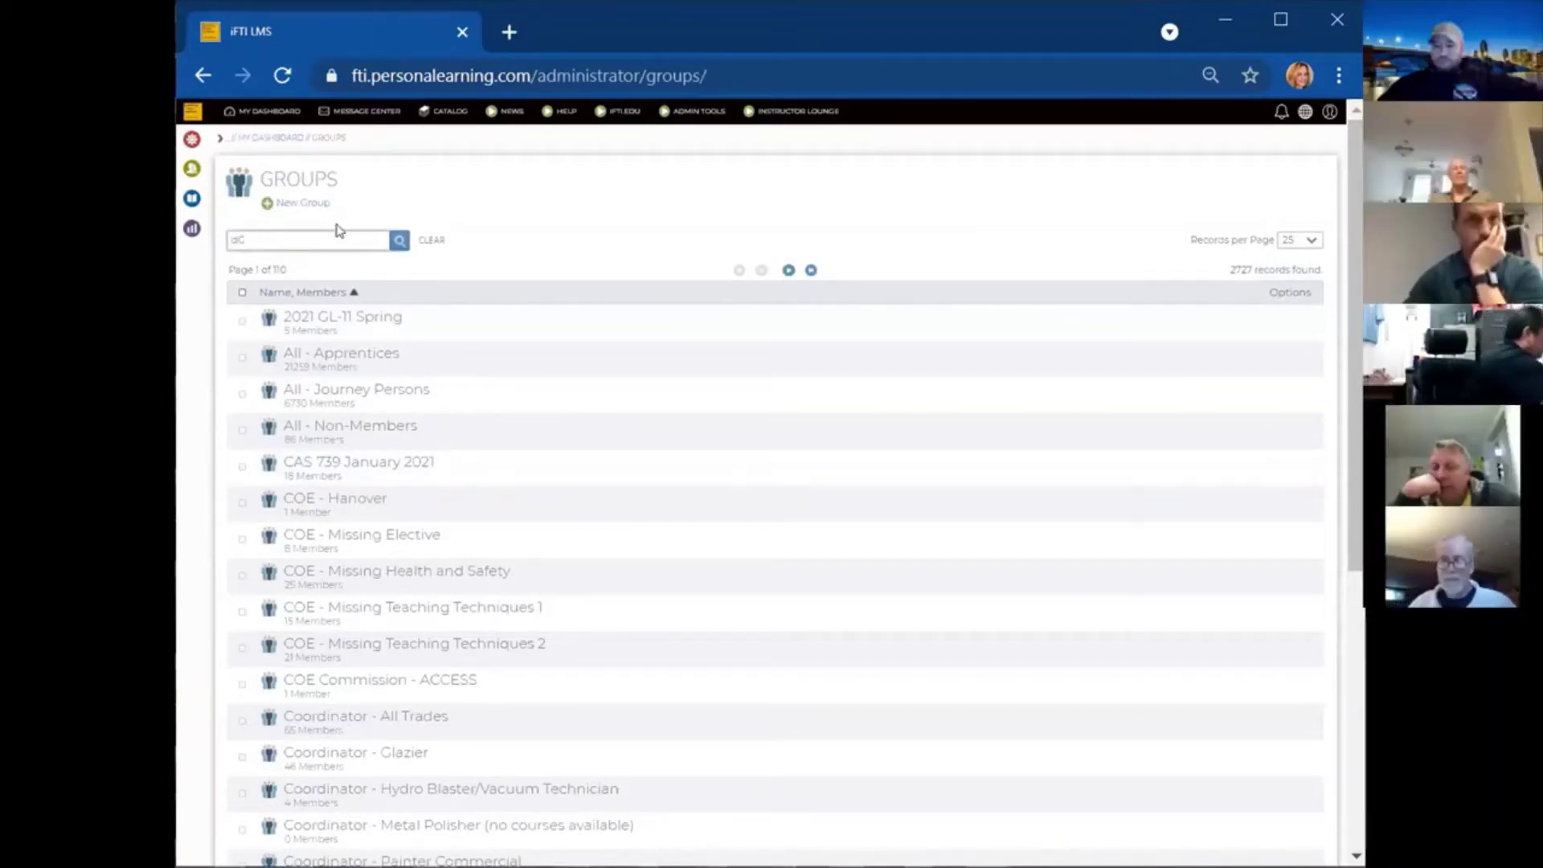
type("000")
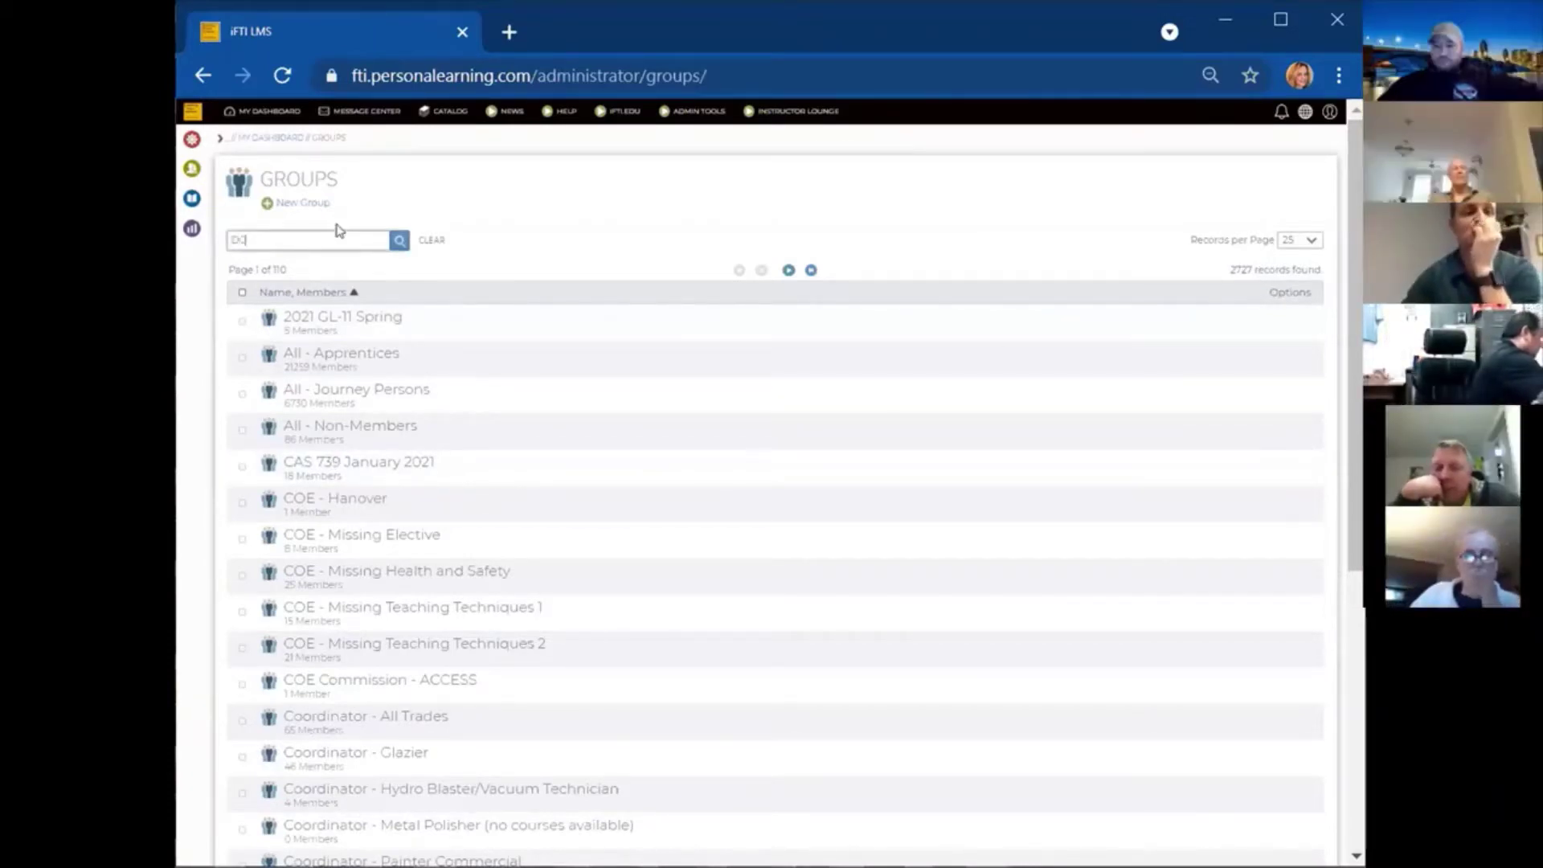
type("046")
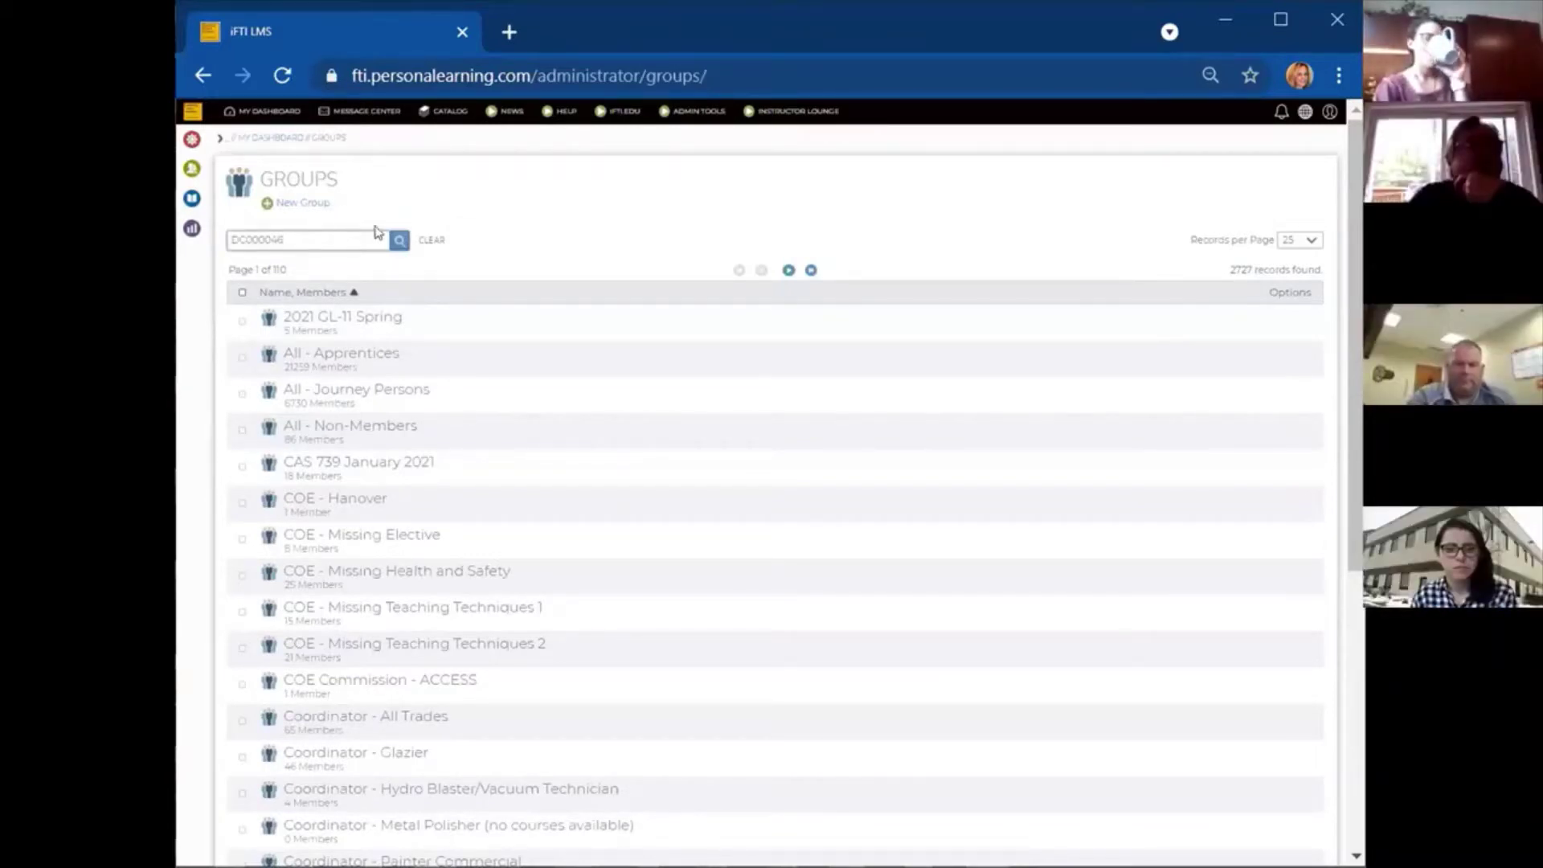
left_click(399, 240)
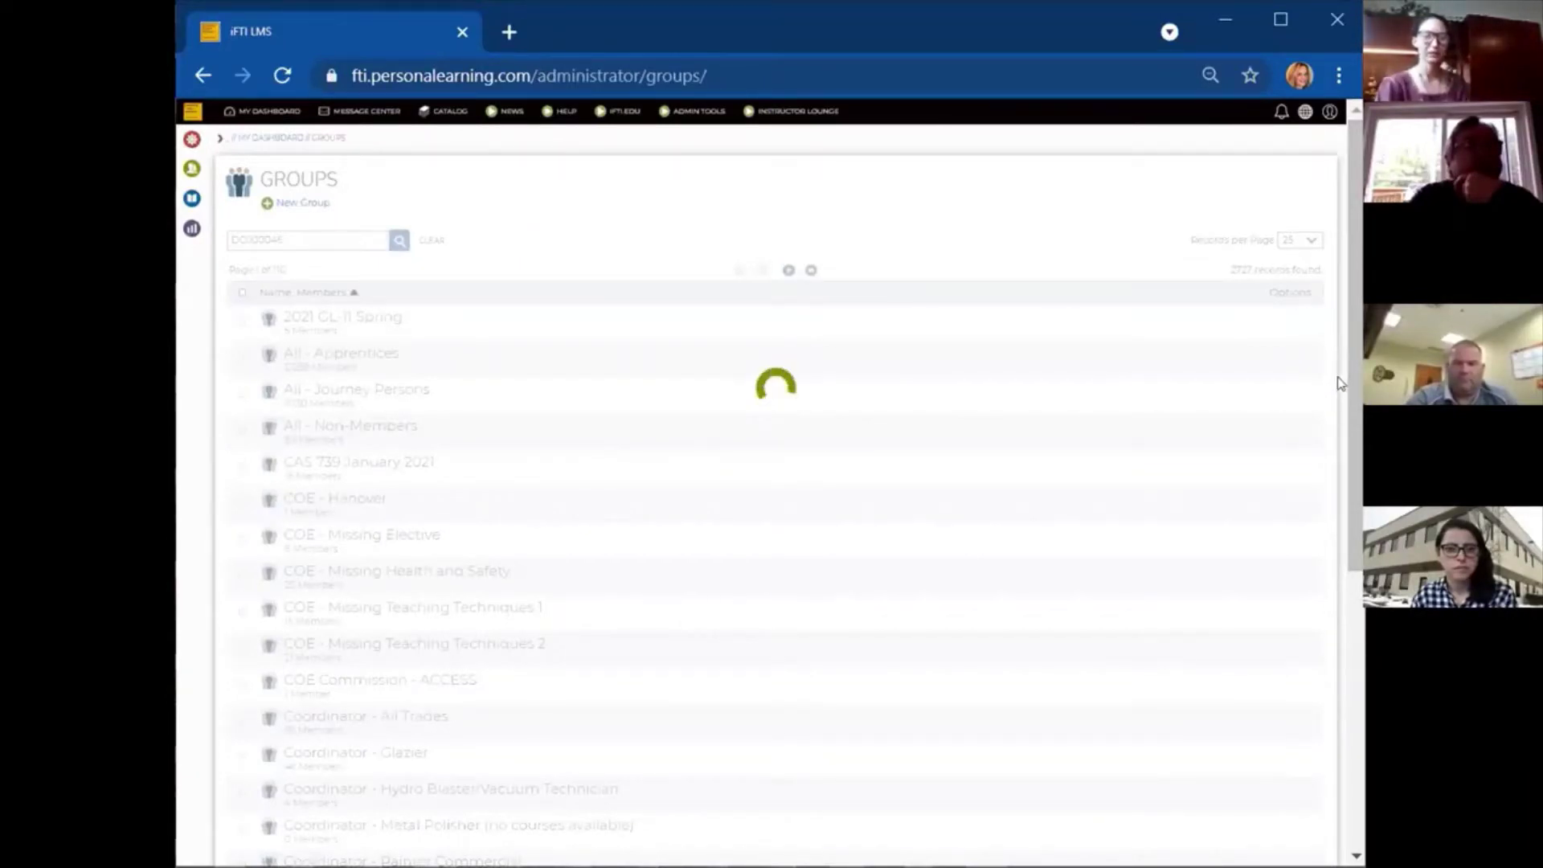
Show 50 records per page and look through the district council's groups.
left_click(1299, 239)
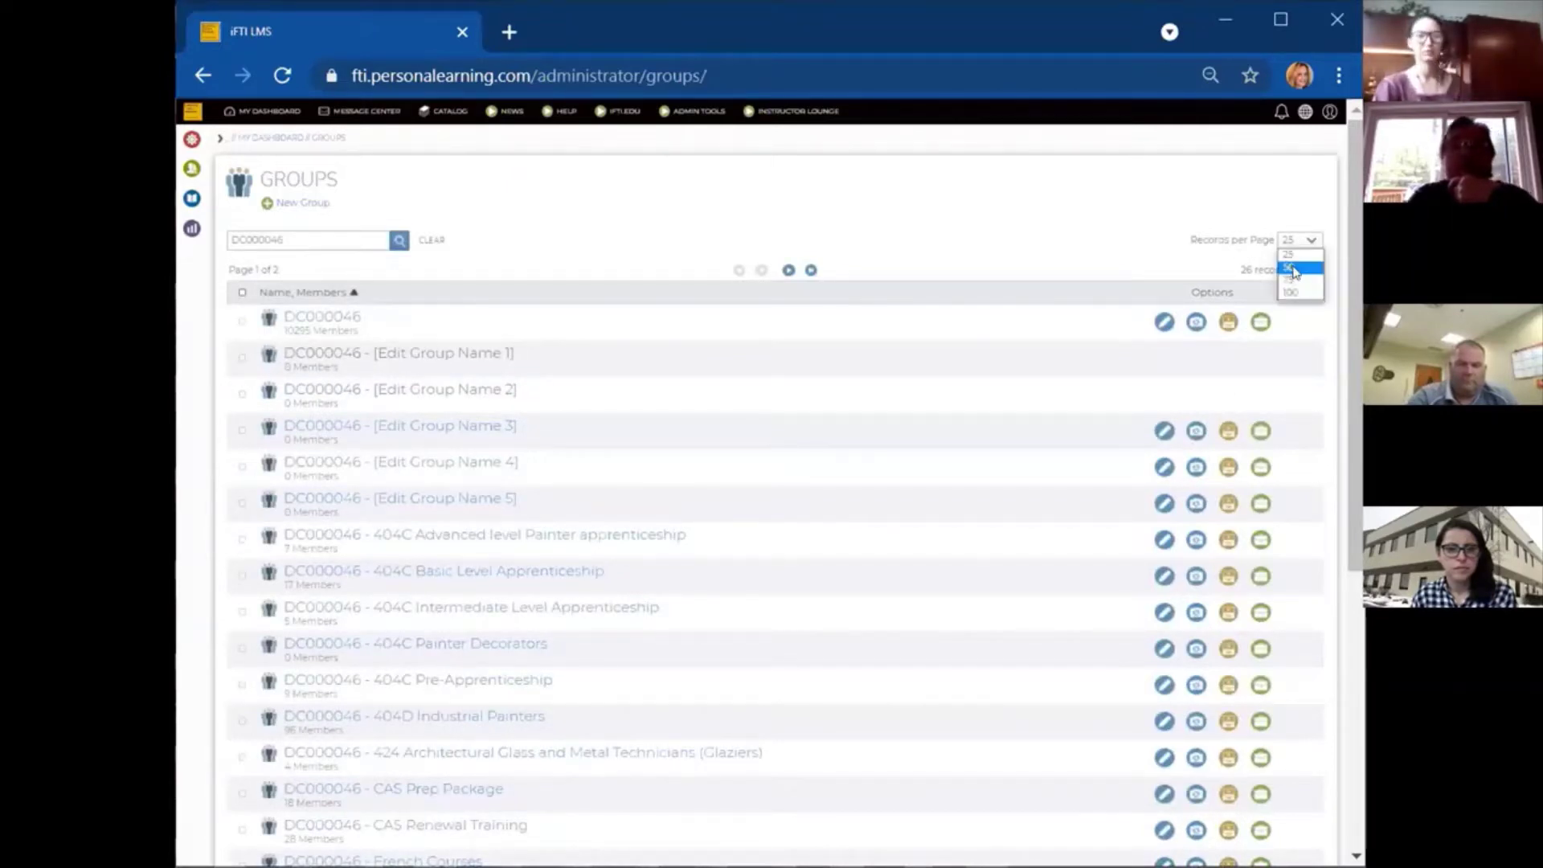
left_click(1295, 269)
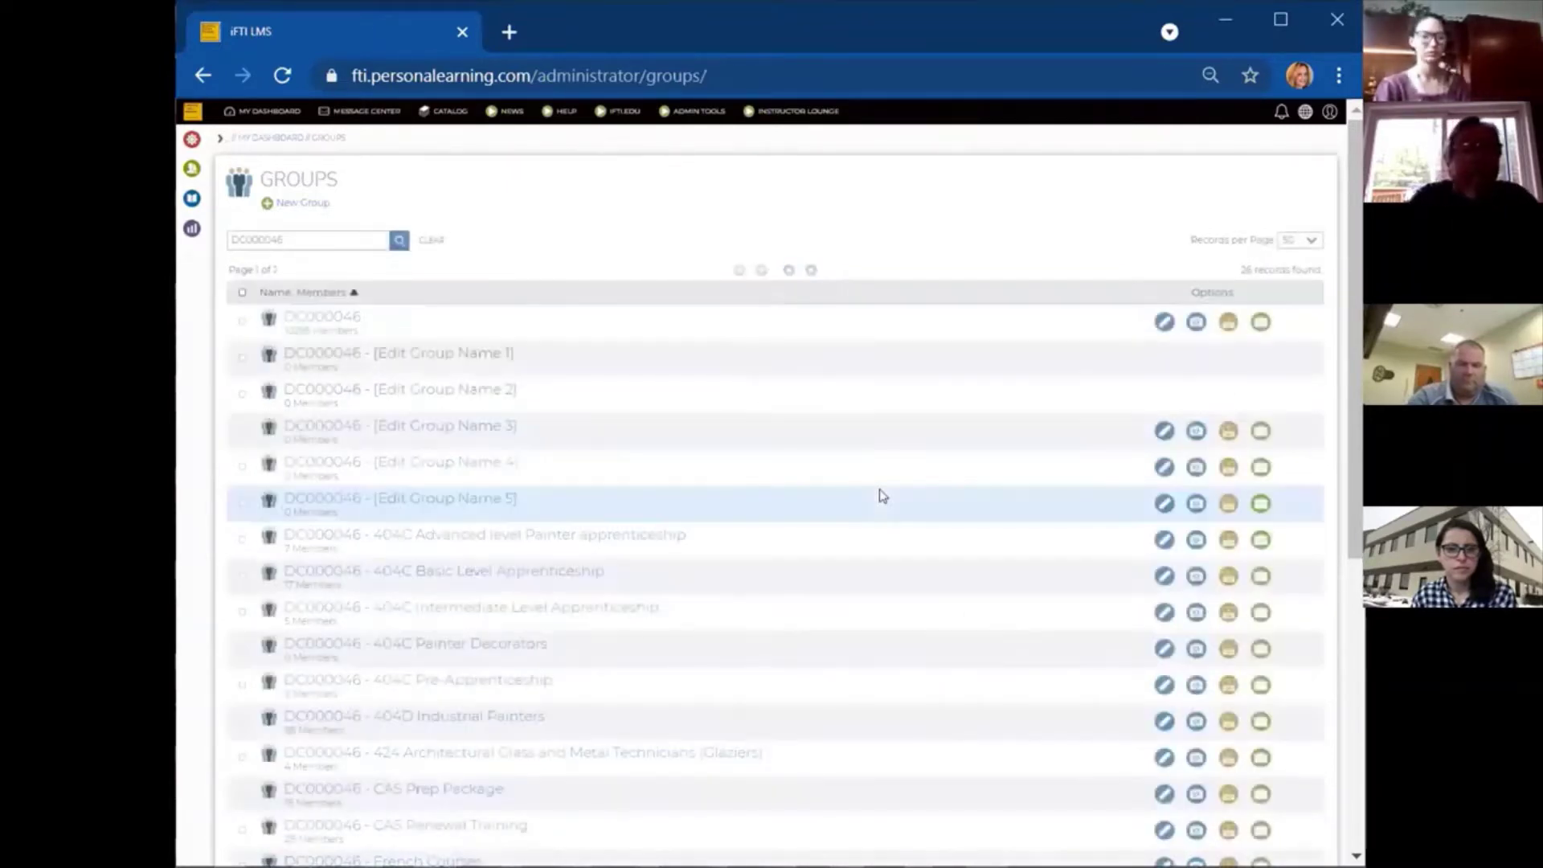
scroll(880, 496, "down", 7)
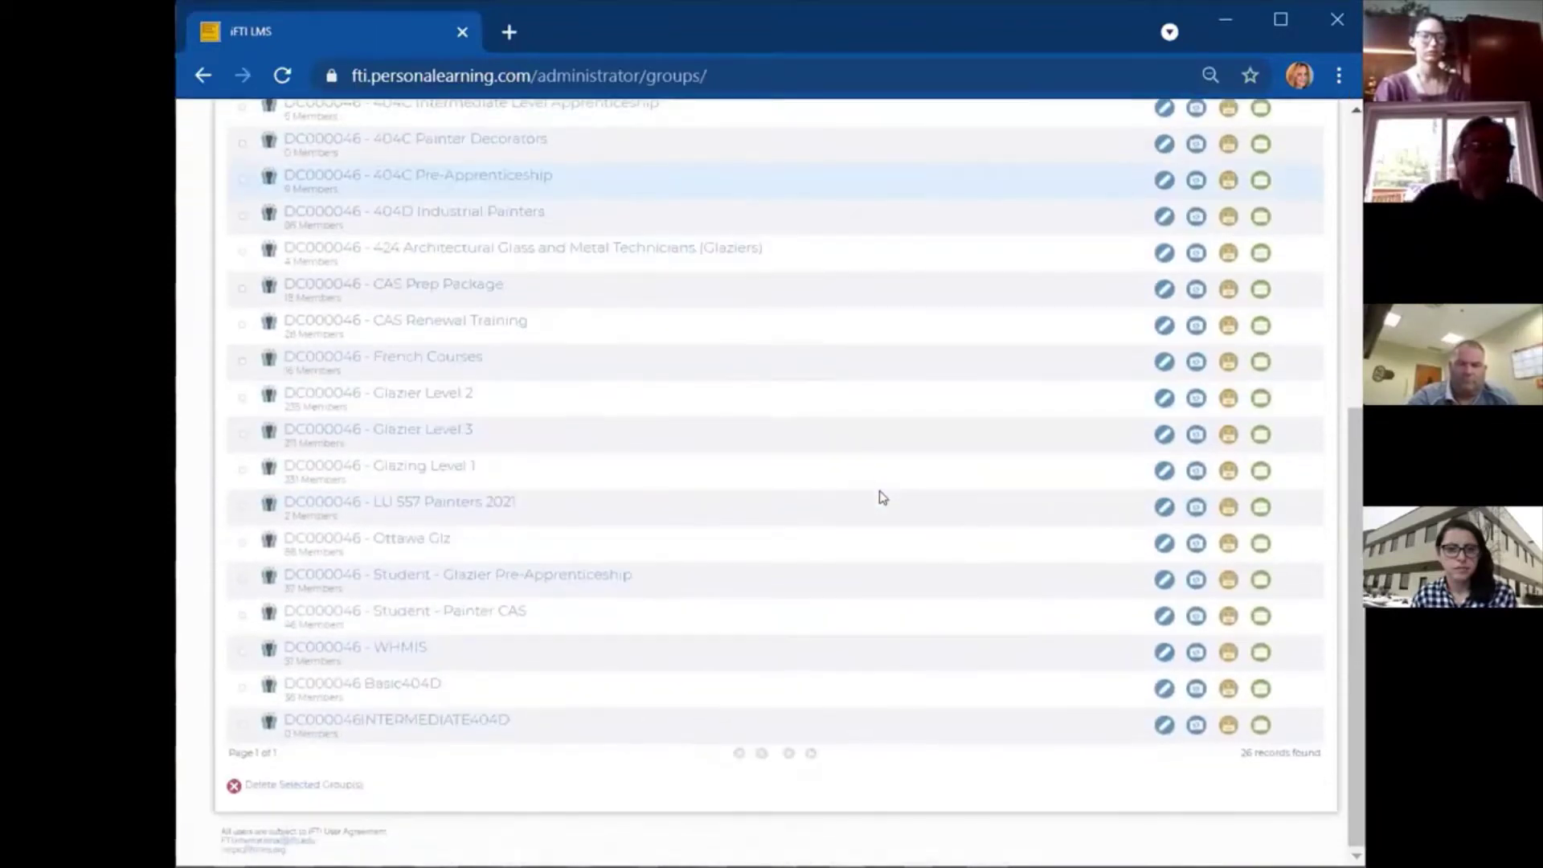
scroll(879, 496, "up", 5)
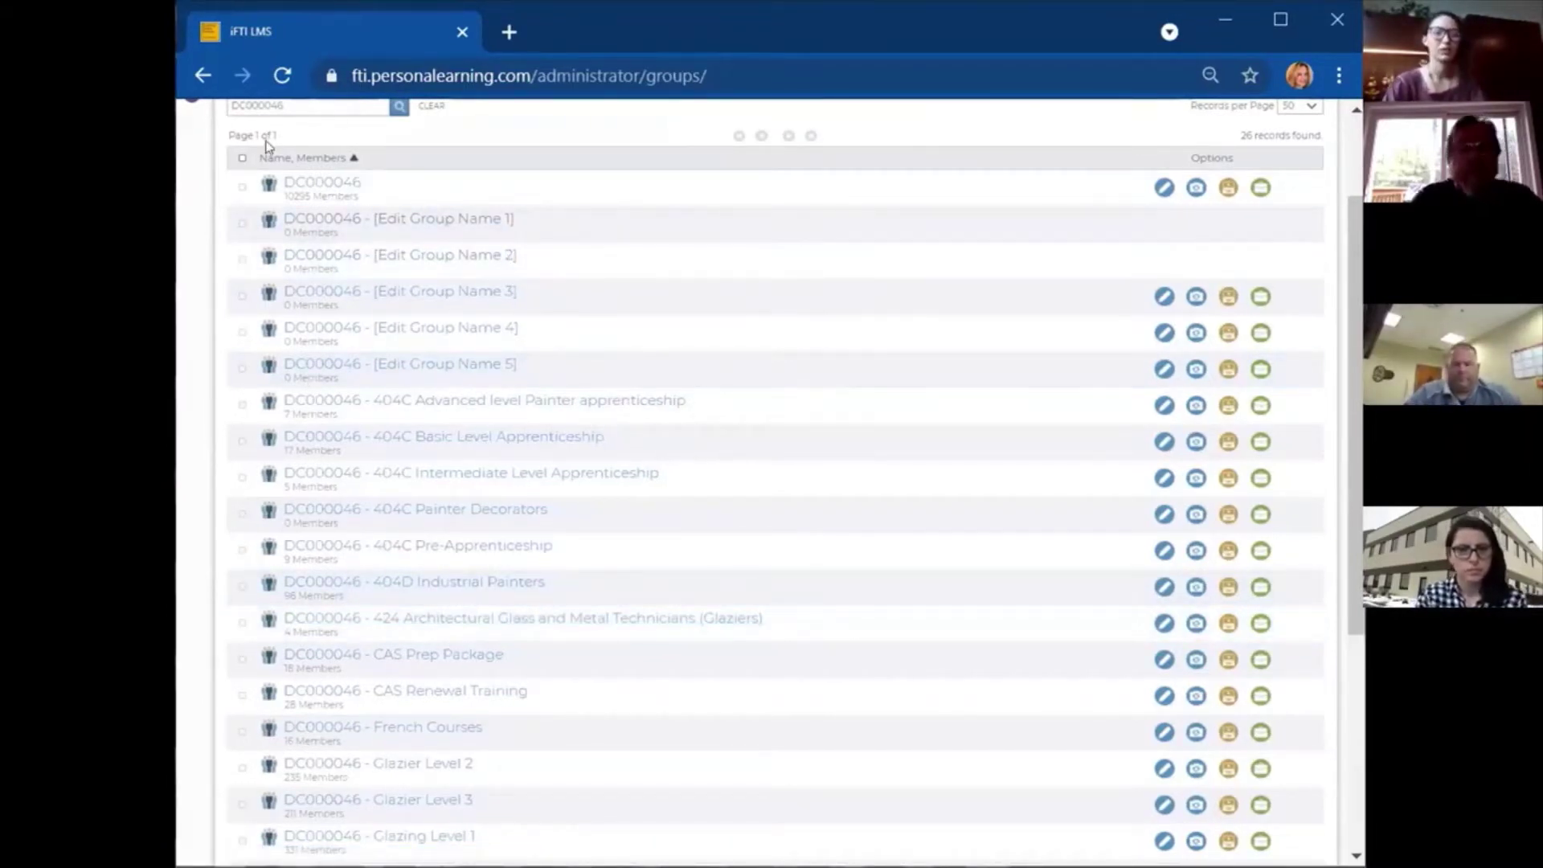
Narrow the group search to "DC000046 LU" and open the LU 557 Painters 2021 group.
scroll(568, 413, "up", 2)
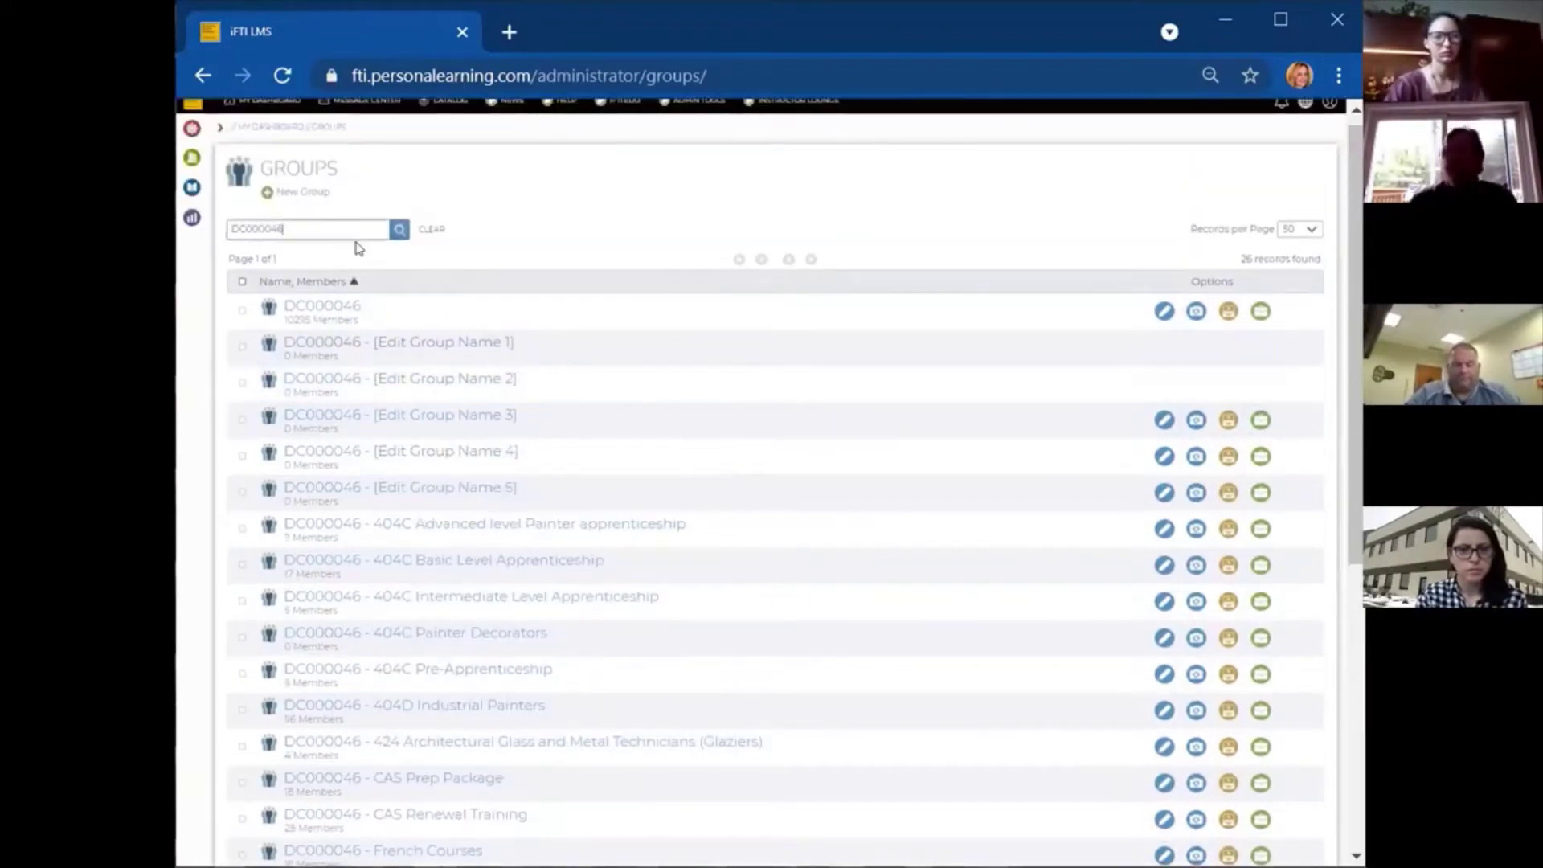
type("LU")
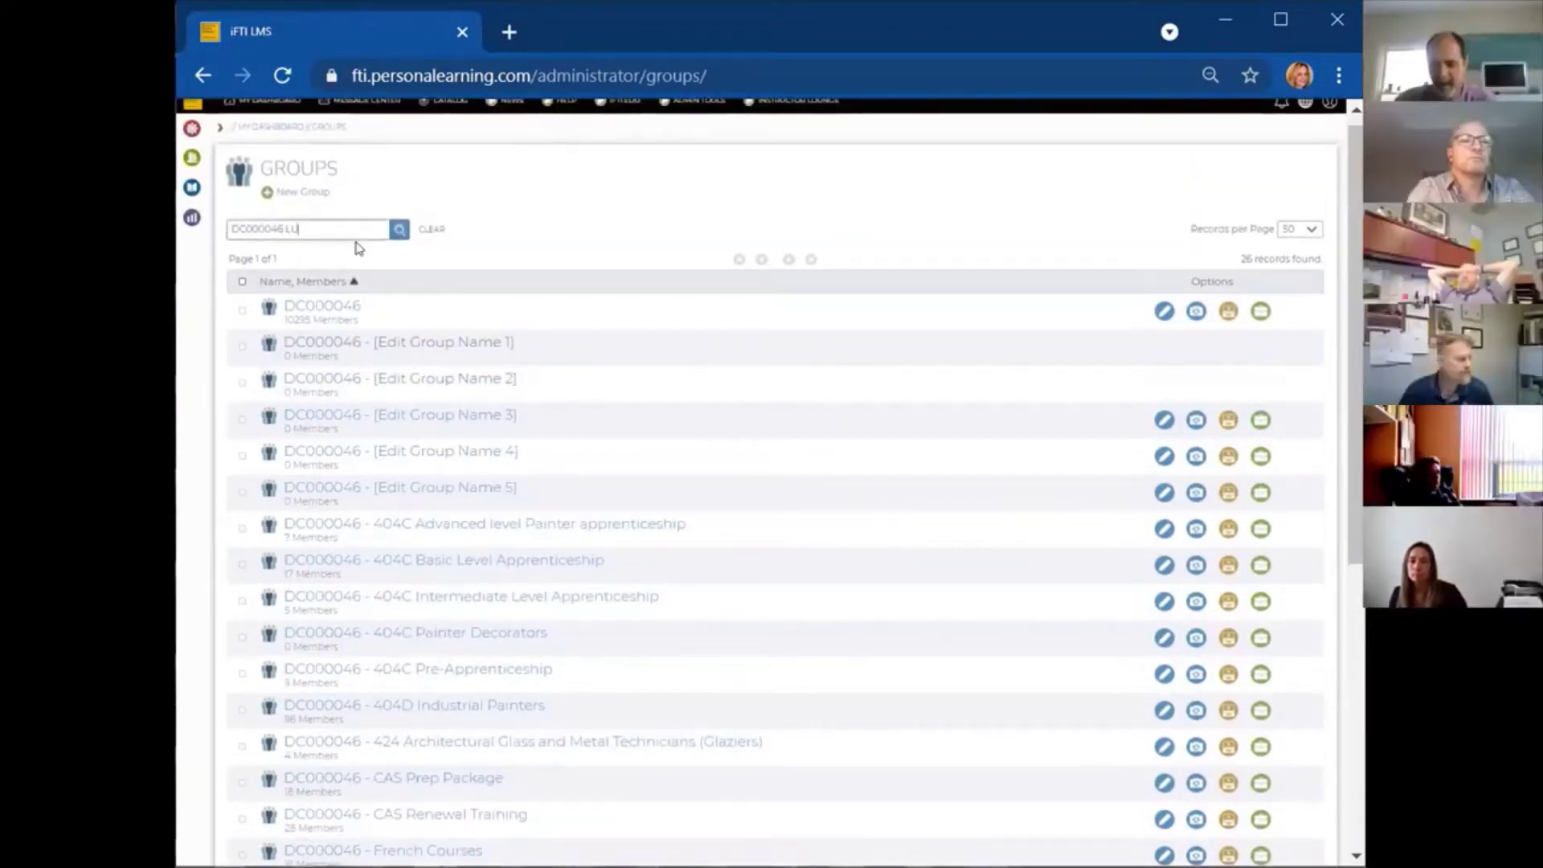
key("Return")
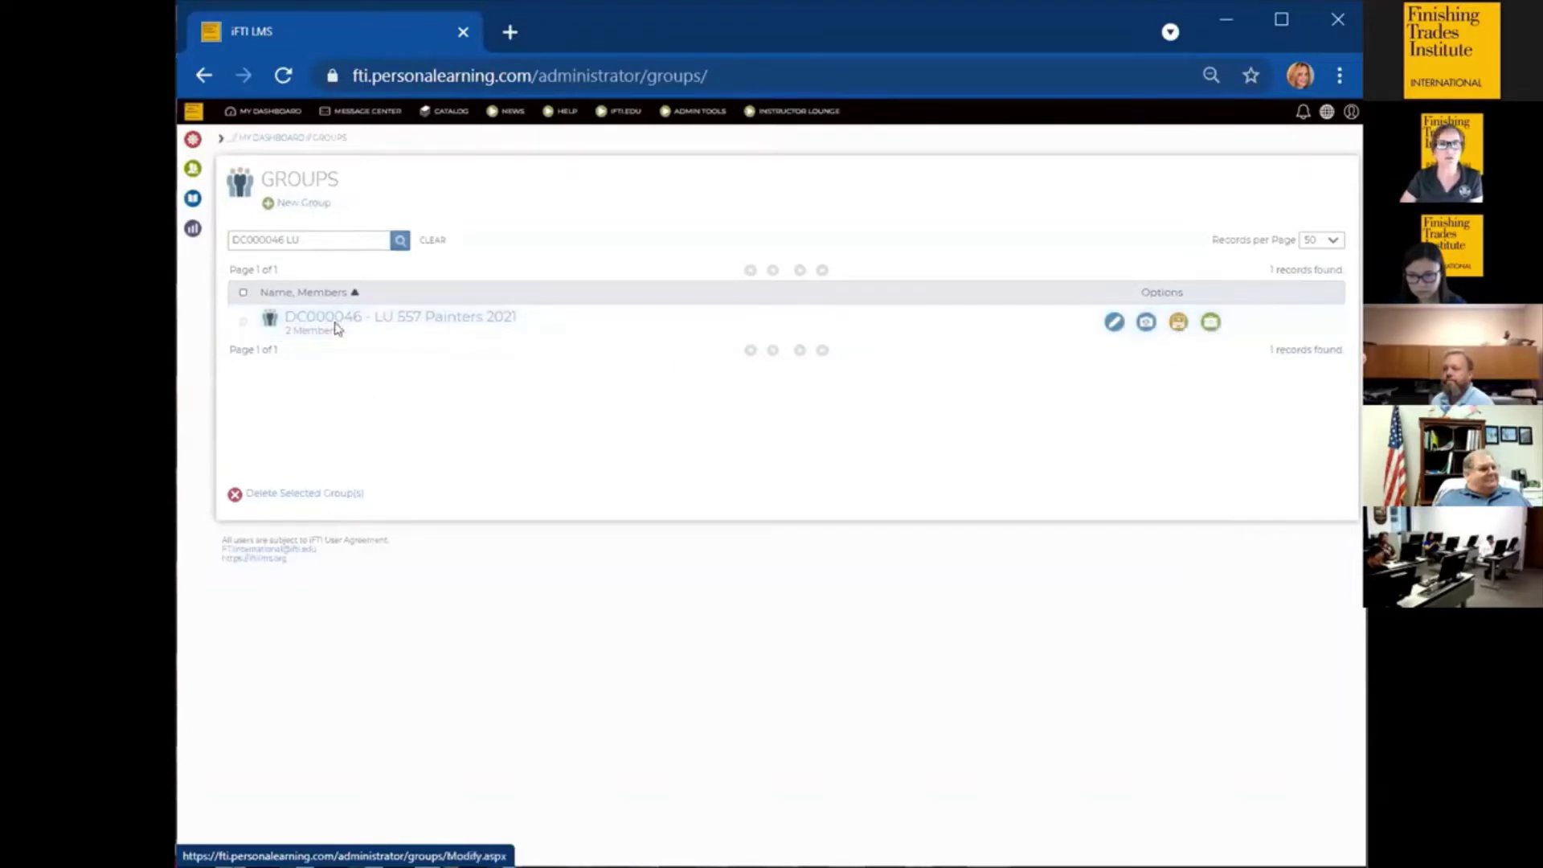
left_click(396, 320)
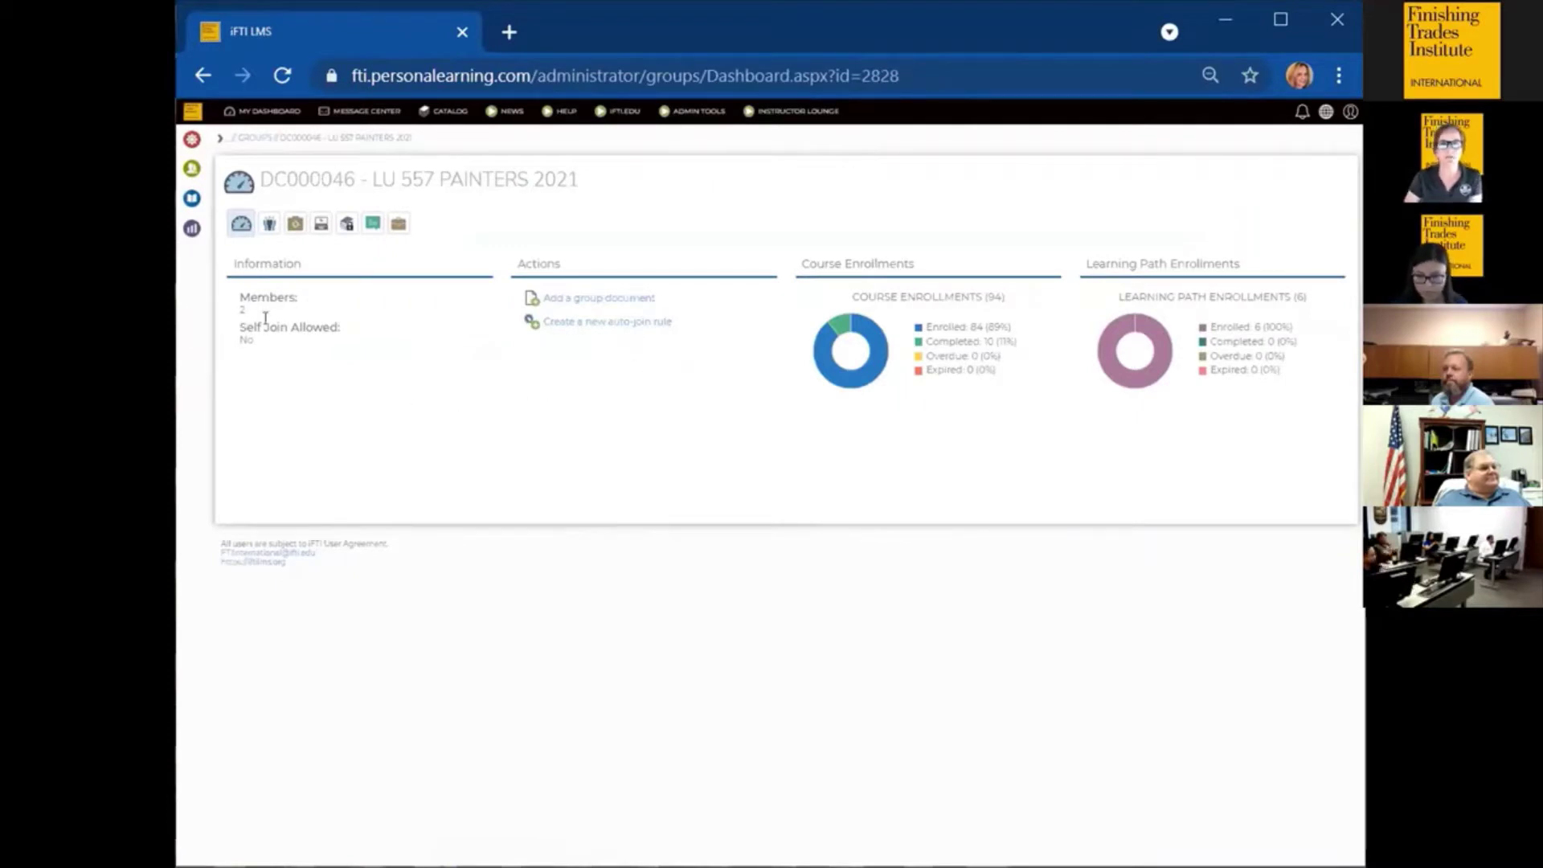
Review the group's properties, including self-join, discussion, descriptions and search tags, and view its member list.
left_click(240, 228)
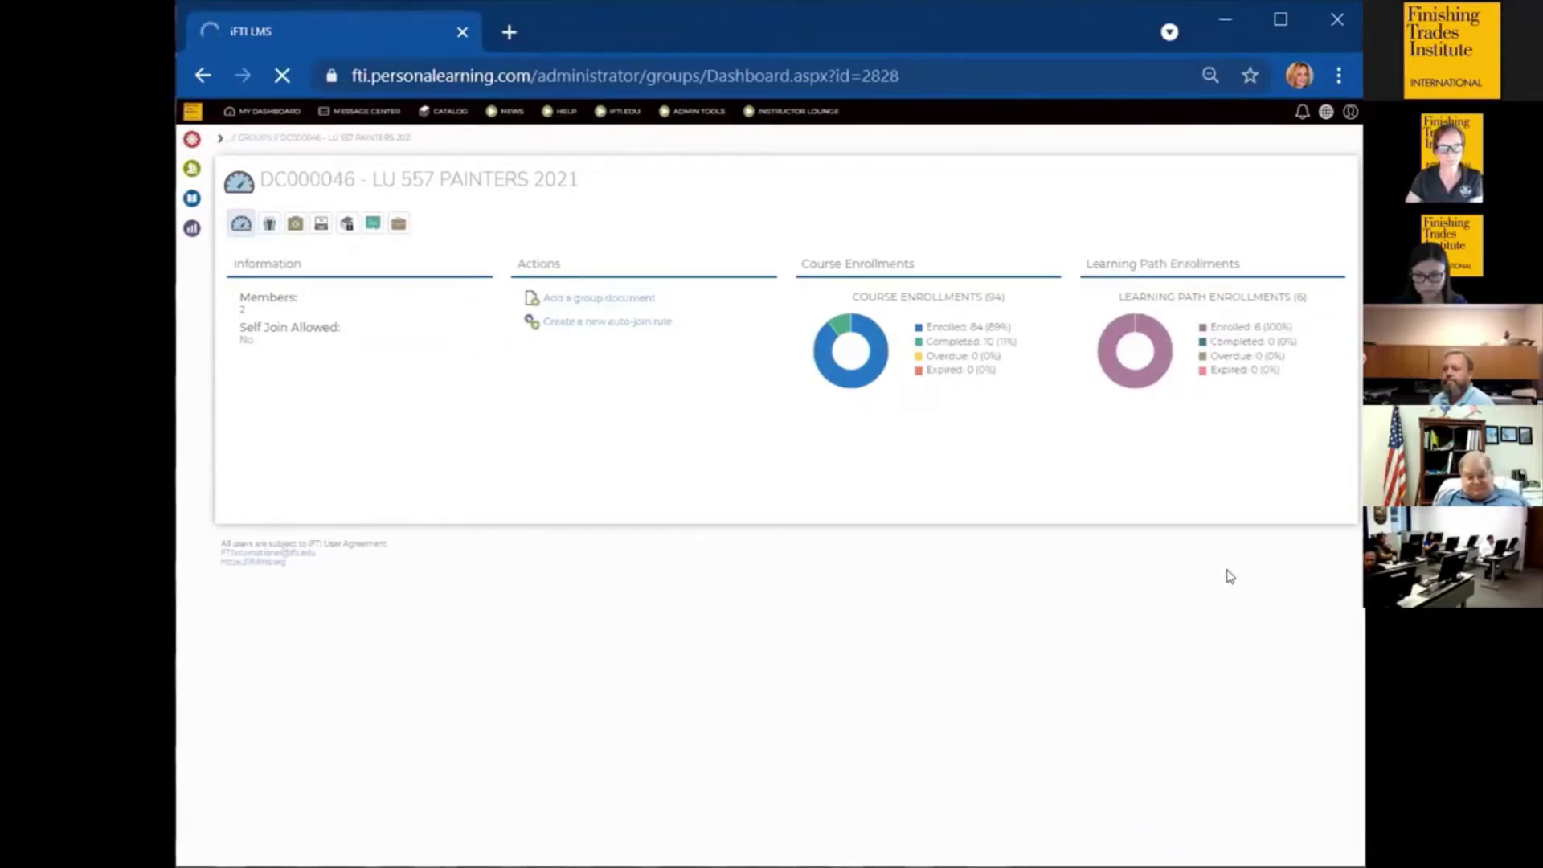
scroll(999, 475, "down", 2)
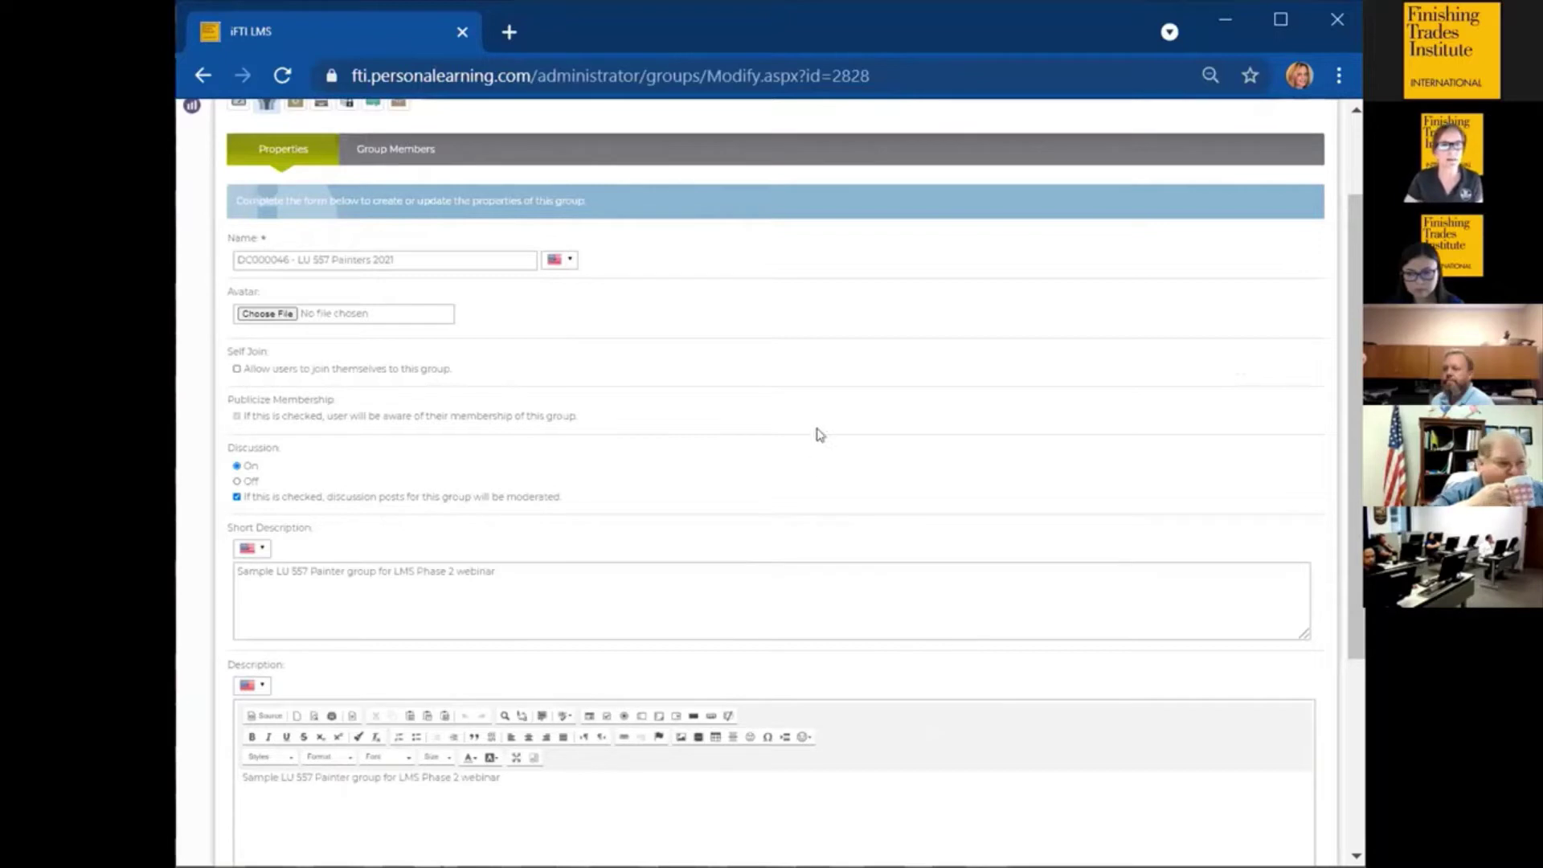
scroll(836, 387, "down", 2)
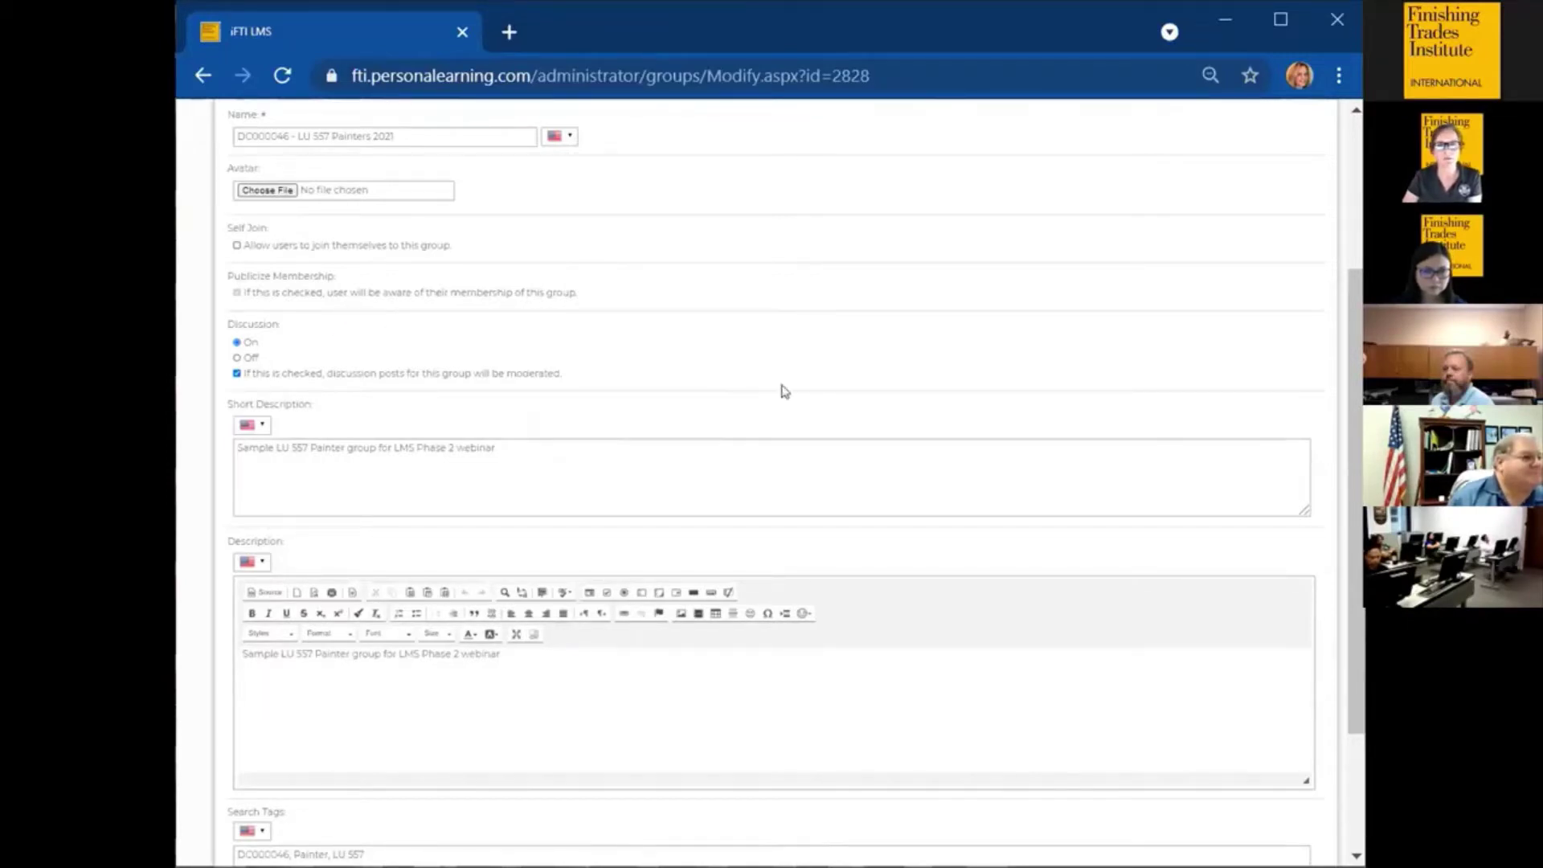
scroll(778, 389, "up", 2)
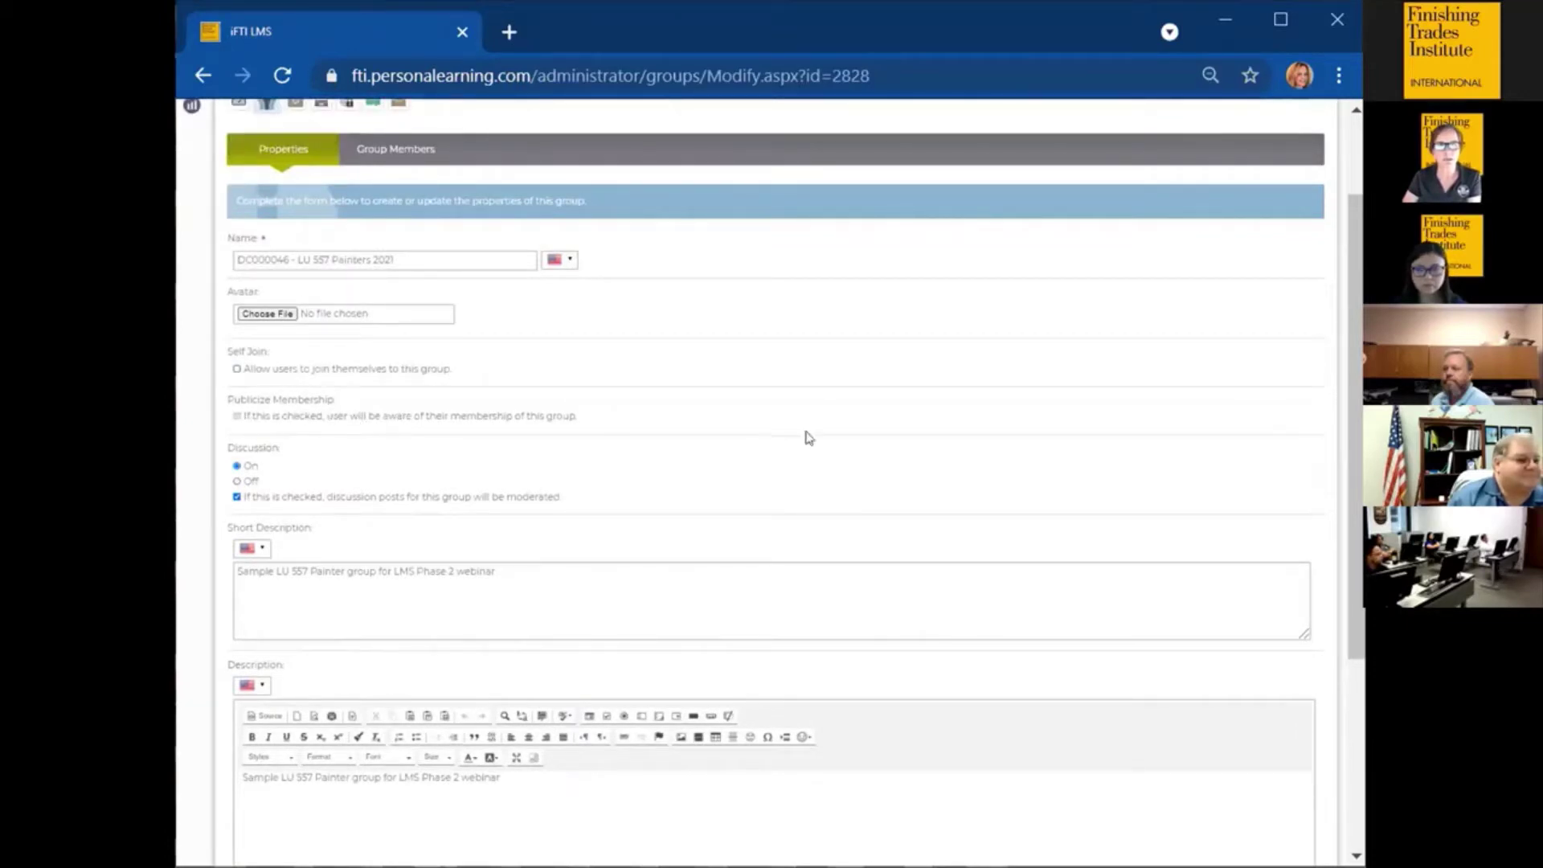
scroll(858, 441, "down", 2)
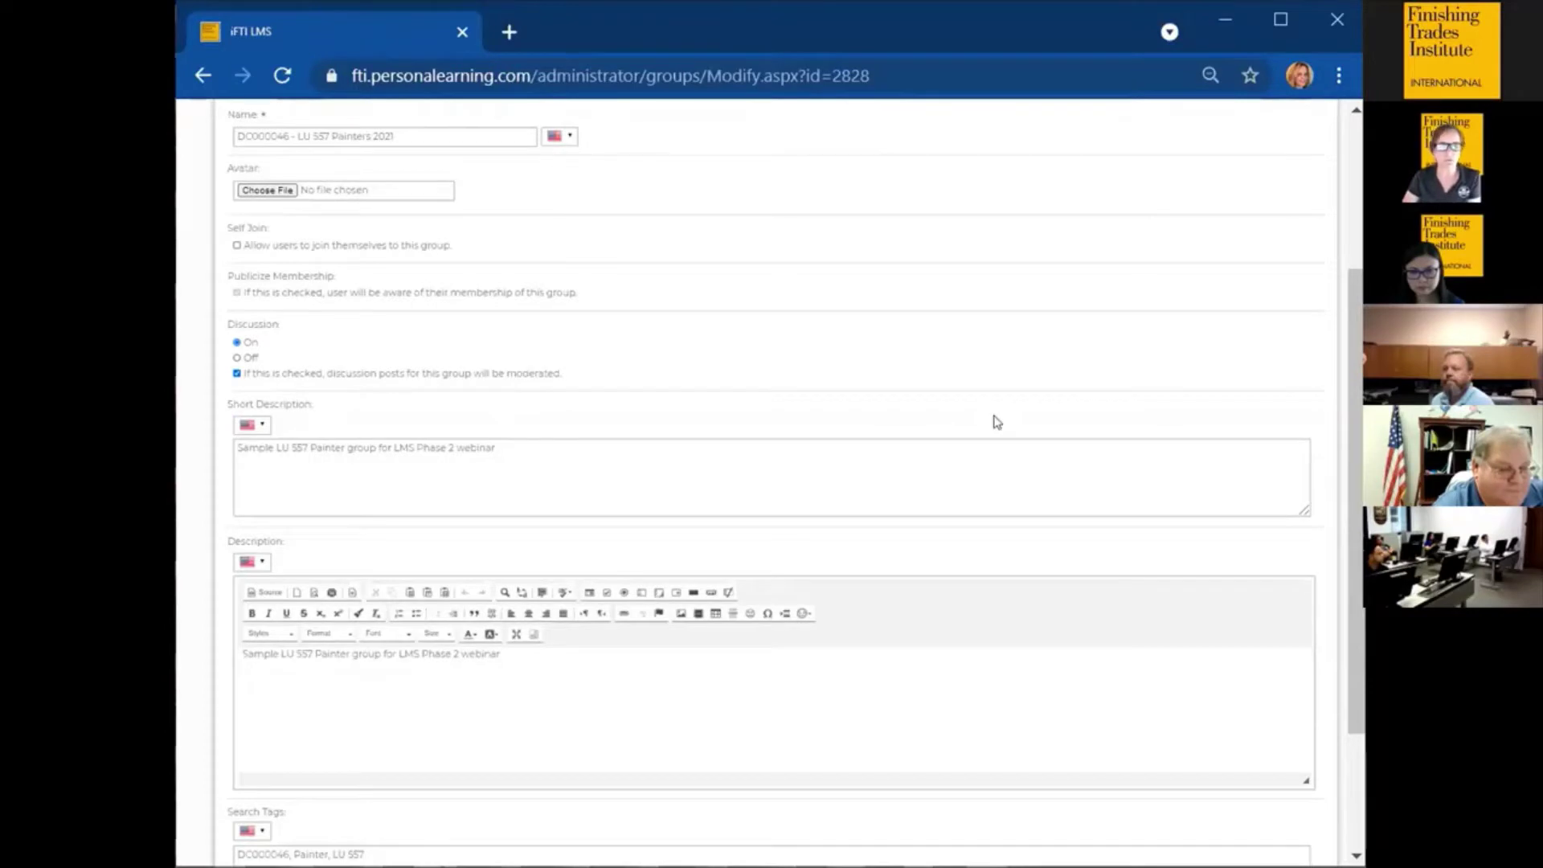
scroll(997, 422, "down", 2)
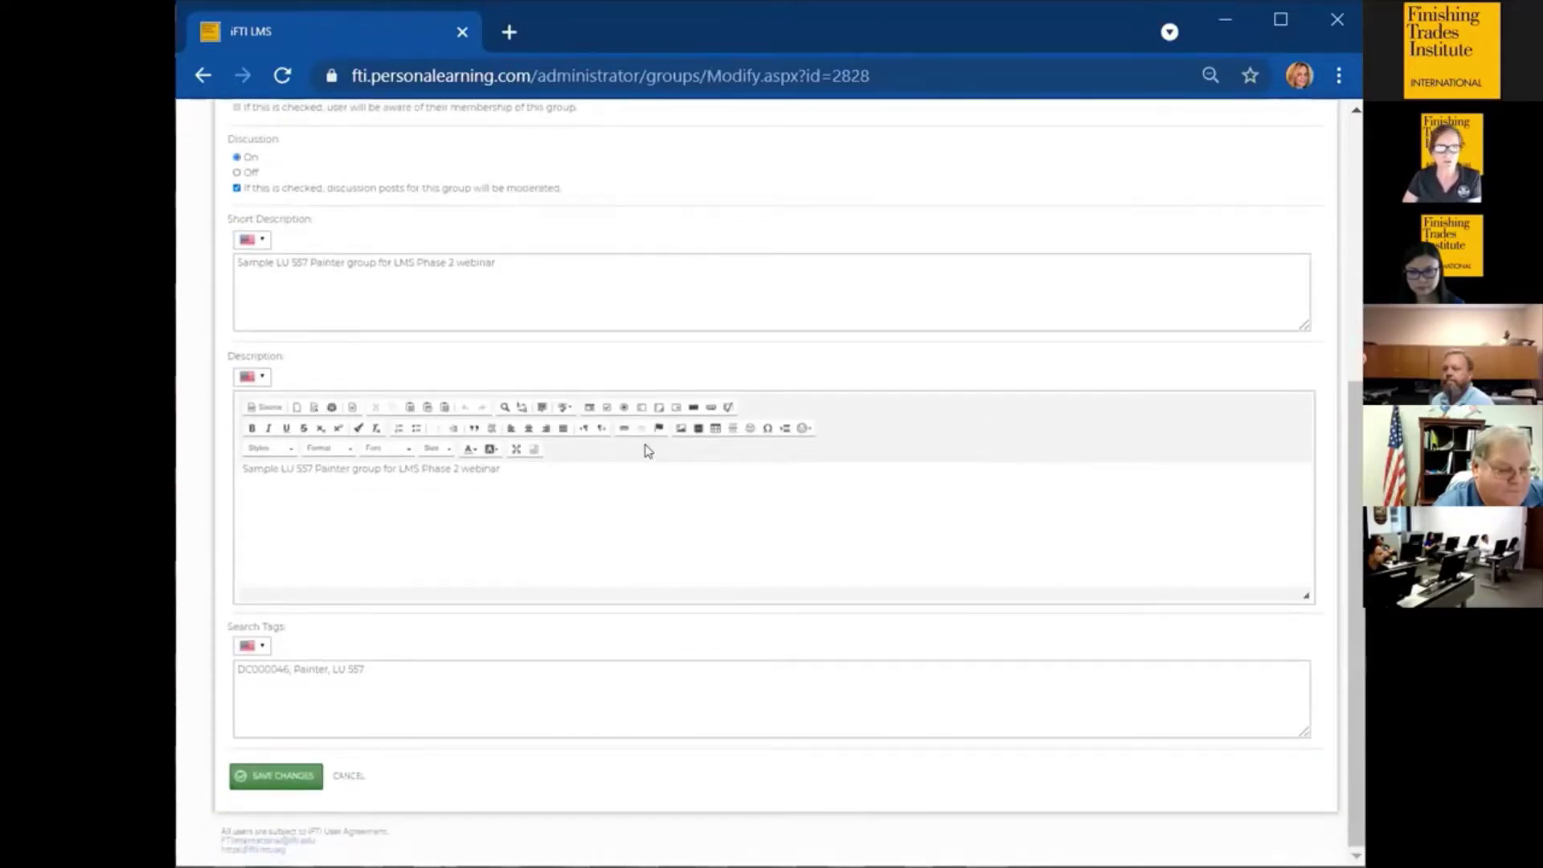
scroll(1014, 623, "up", 4)
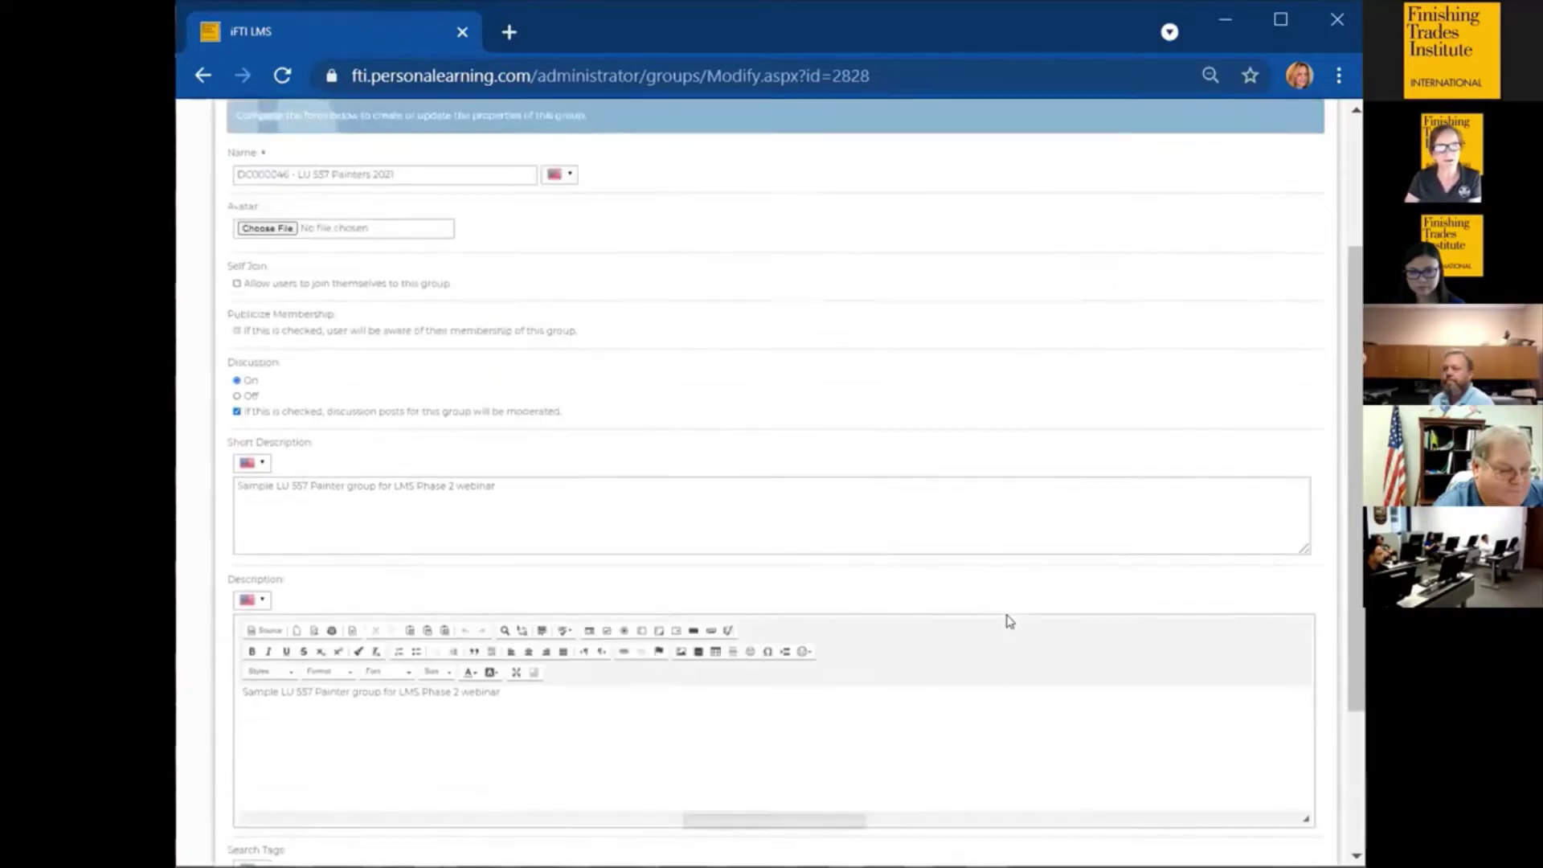
left_click(371, 212)
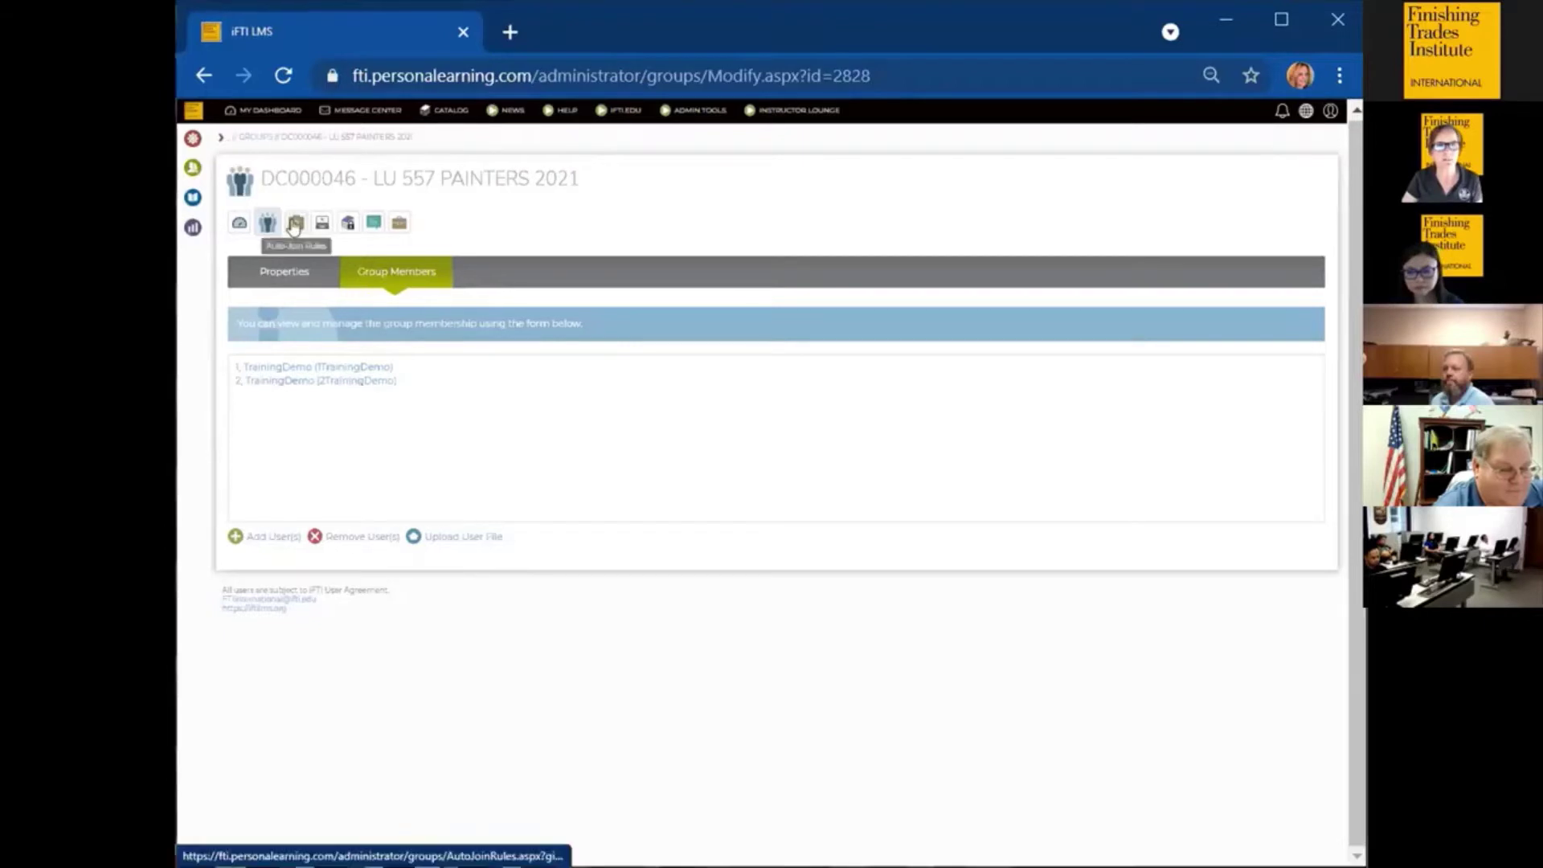
Start a new auto-join ruleset for the group, labelled "DC000046 - LU557 Painters 2021".
left_click(267, 222)
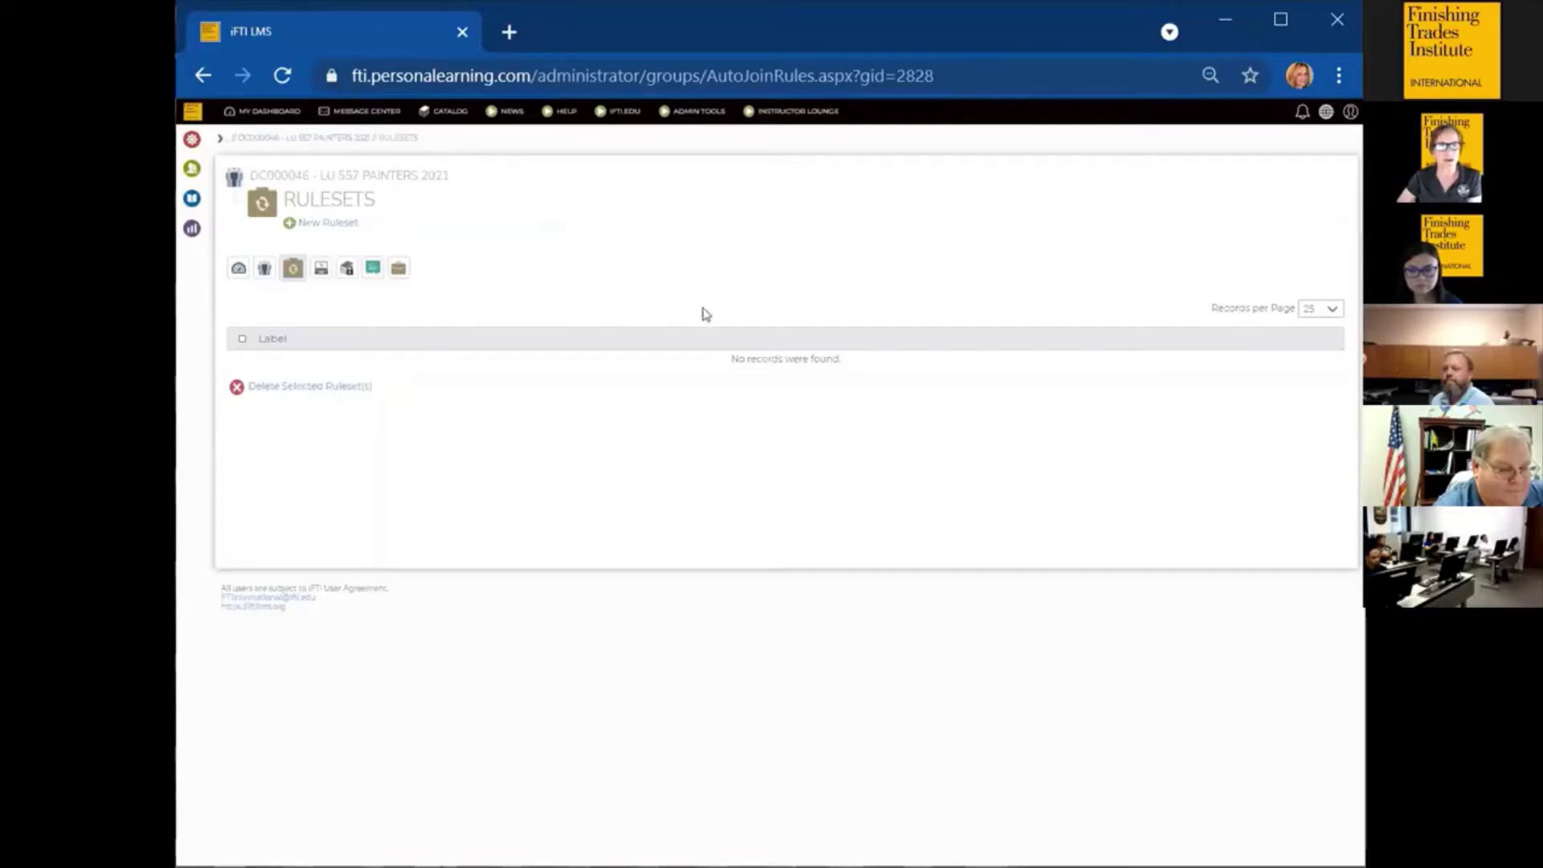
left_click(324, 229)
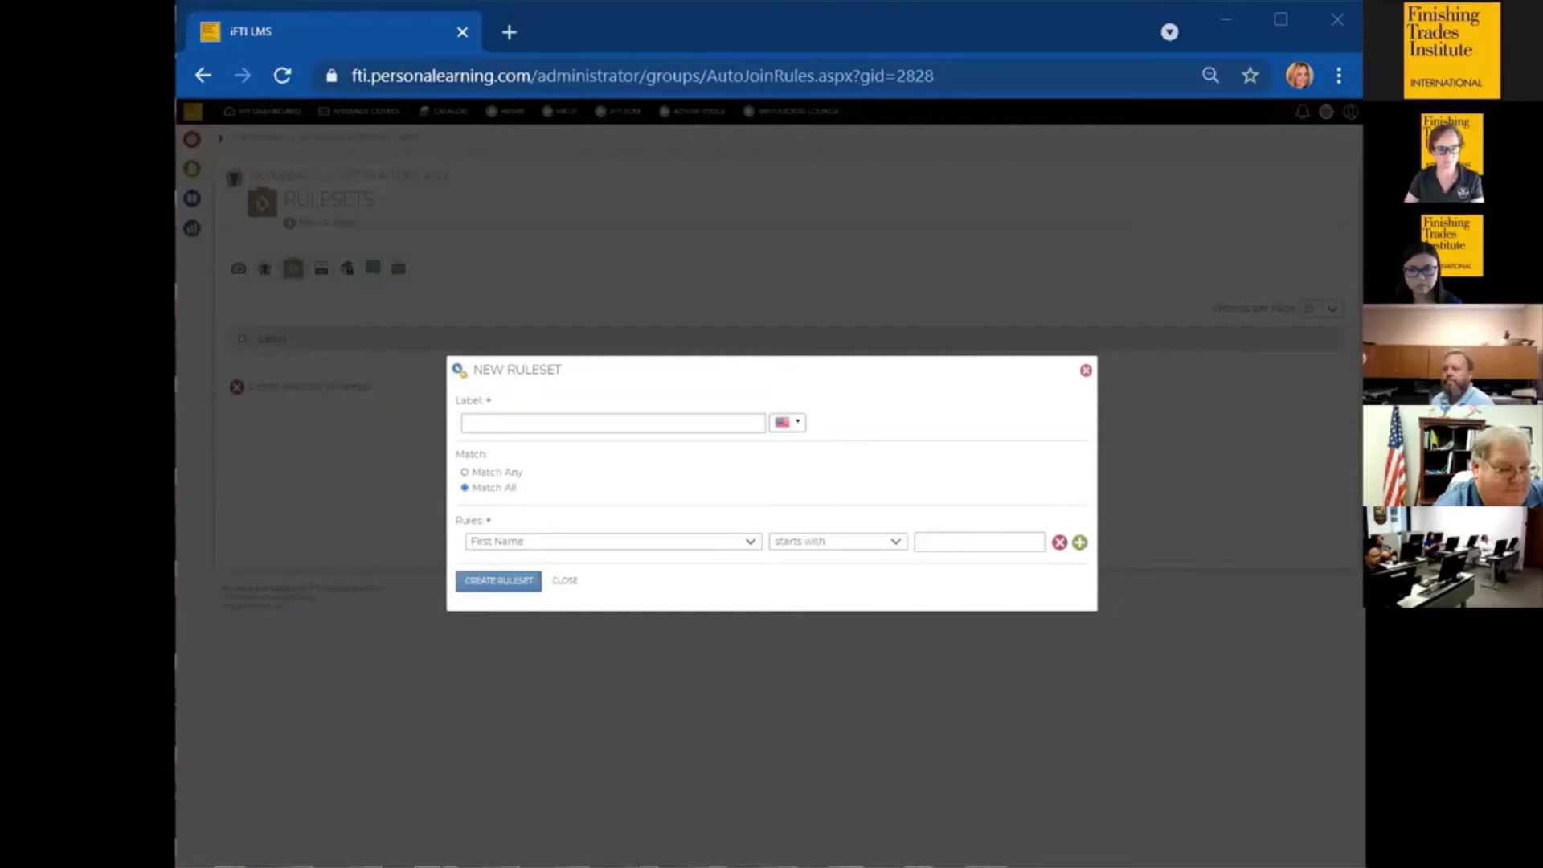
left_click(516, 420)
type("DC000046 - LU557 Painters 2021")
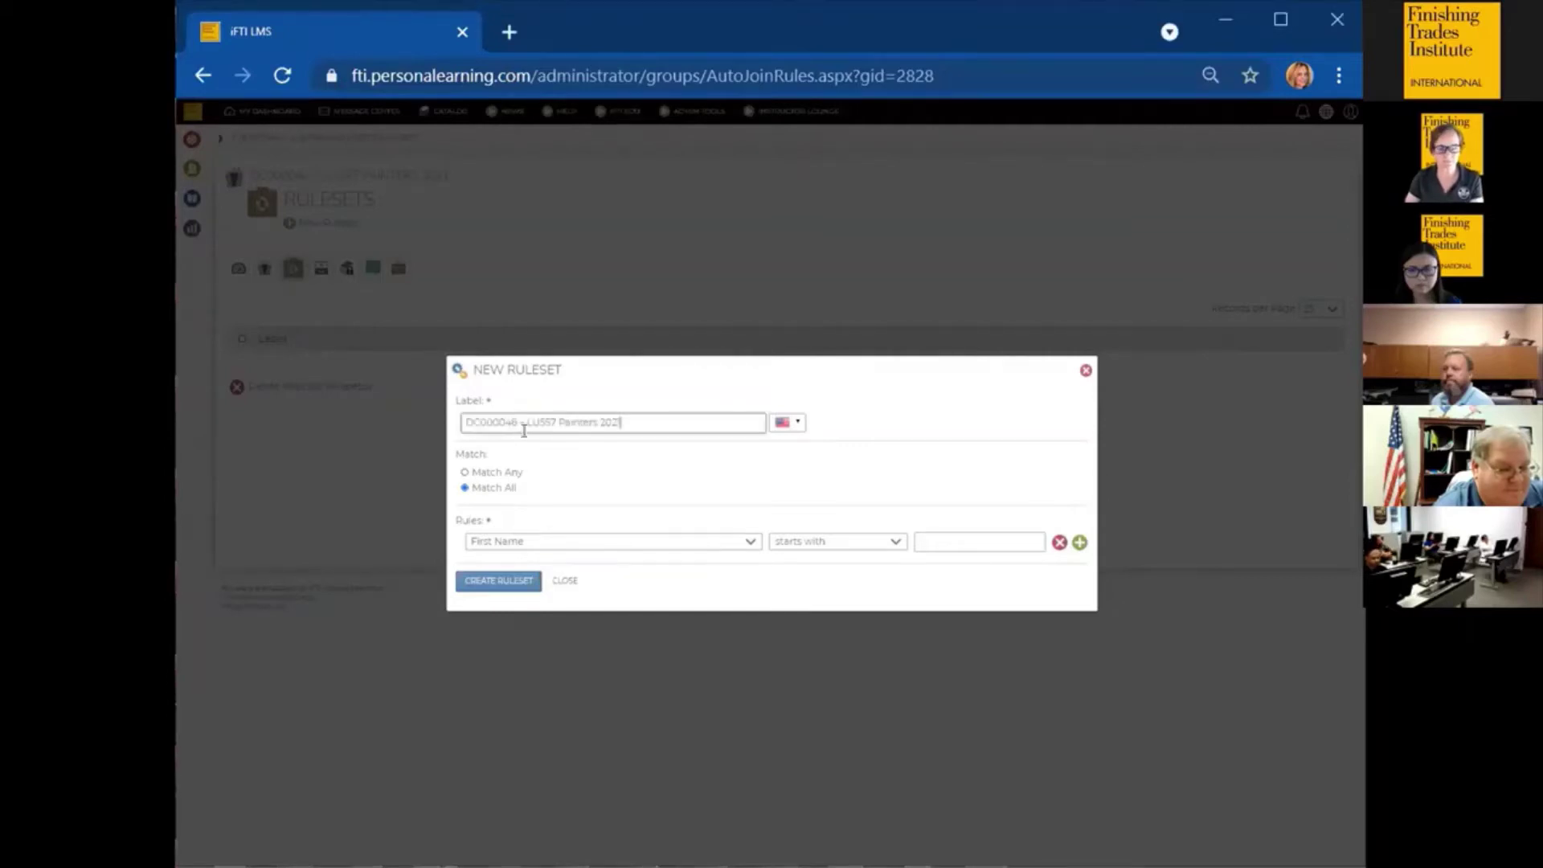
Define the ruleset's rule as District Council (DC) equals DC000046.
left_click(751, 544)
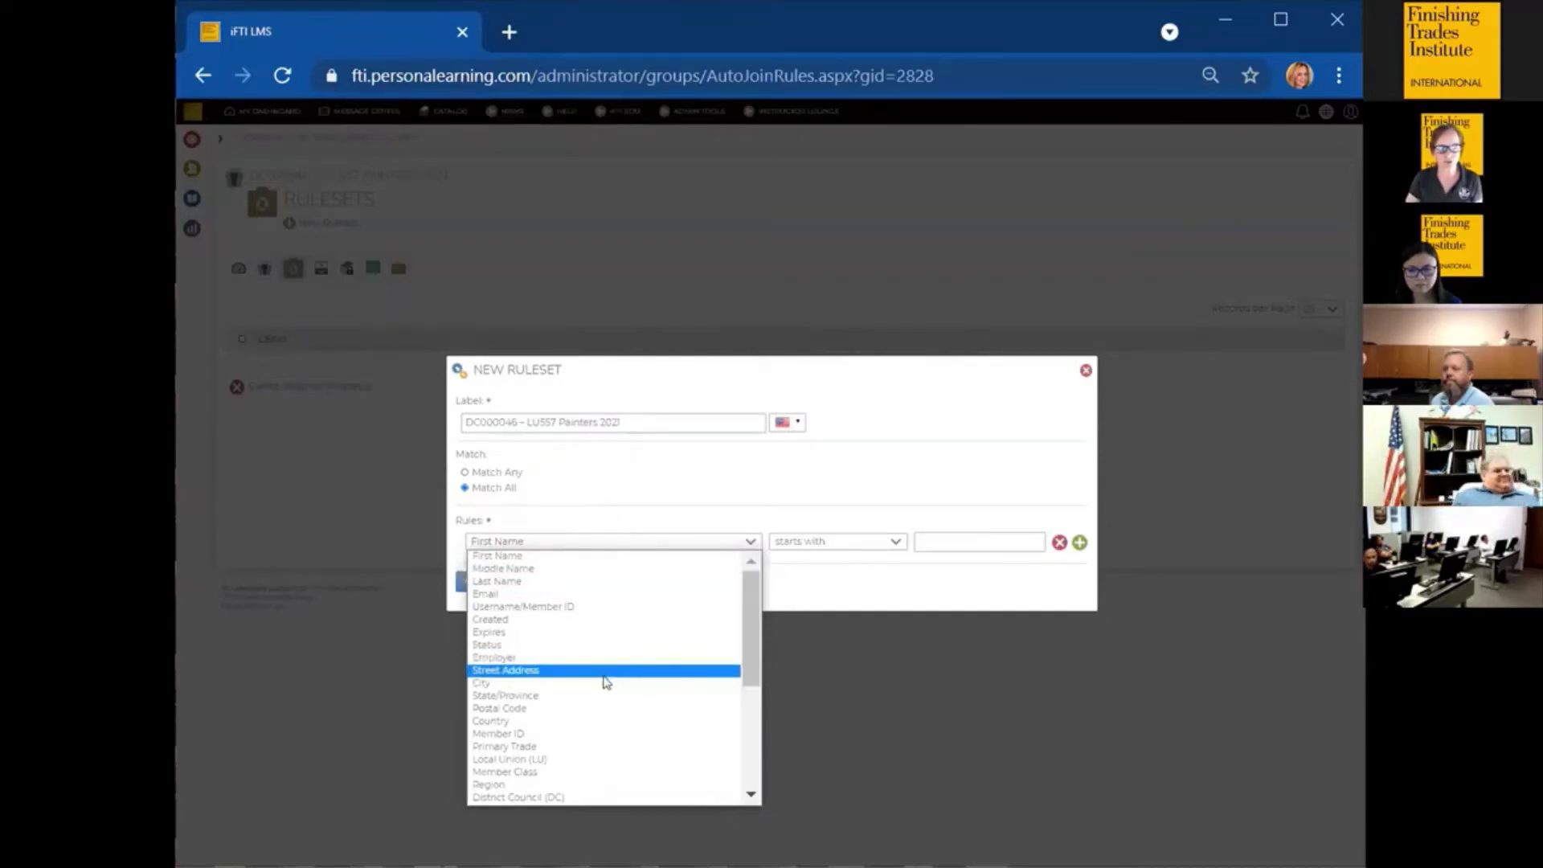
scroll(563, 787, "down", 1)
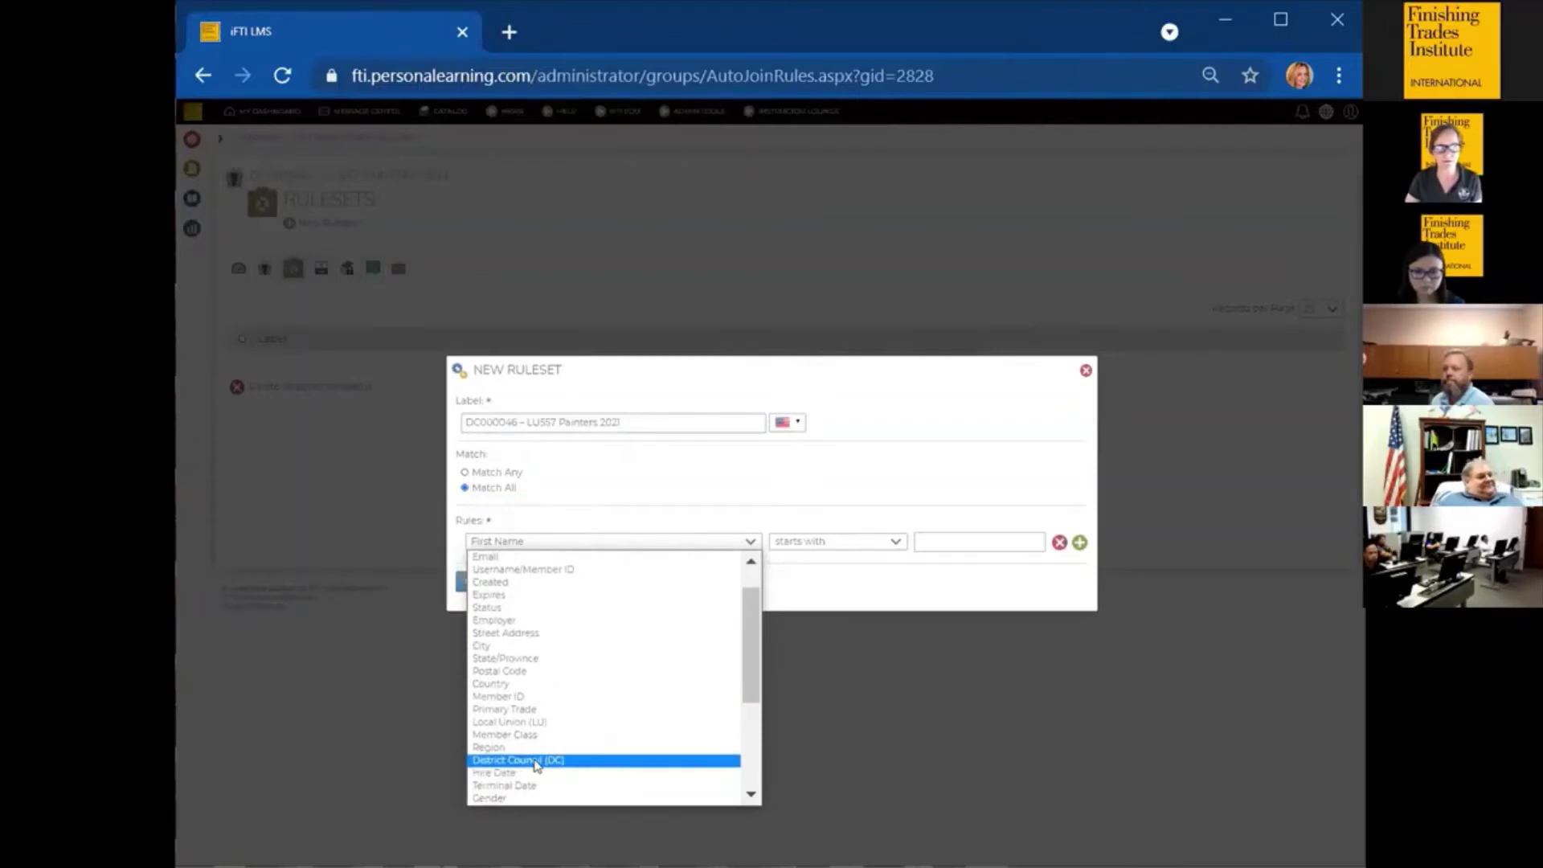
left_click(536, 761)
left_click(899, 540)
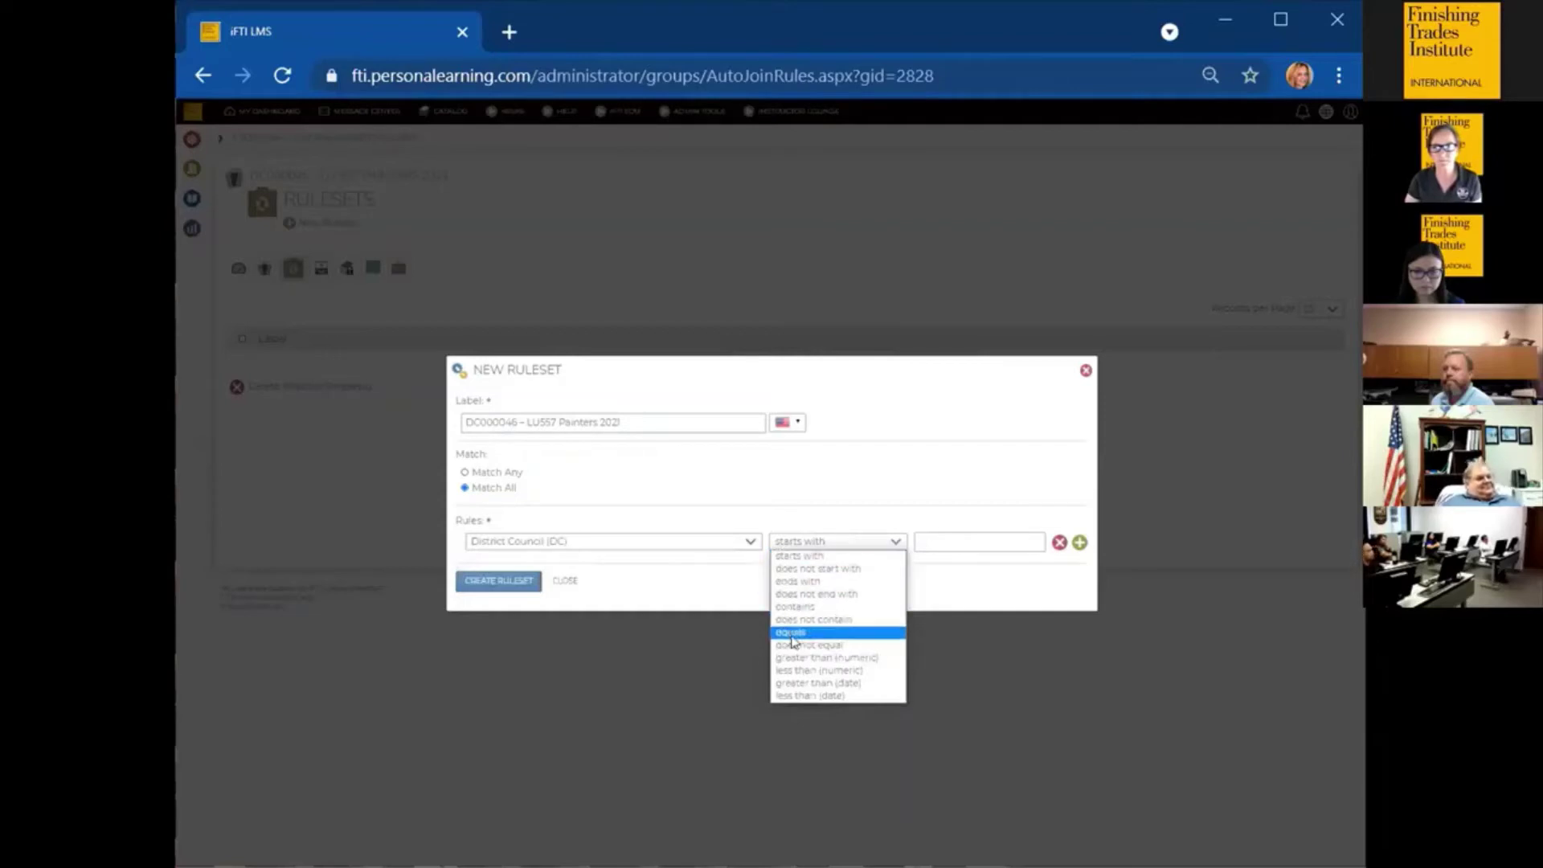
left_click(946, 539)
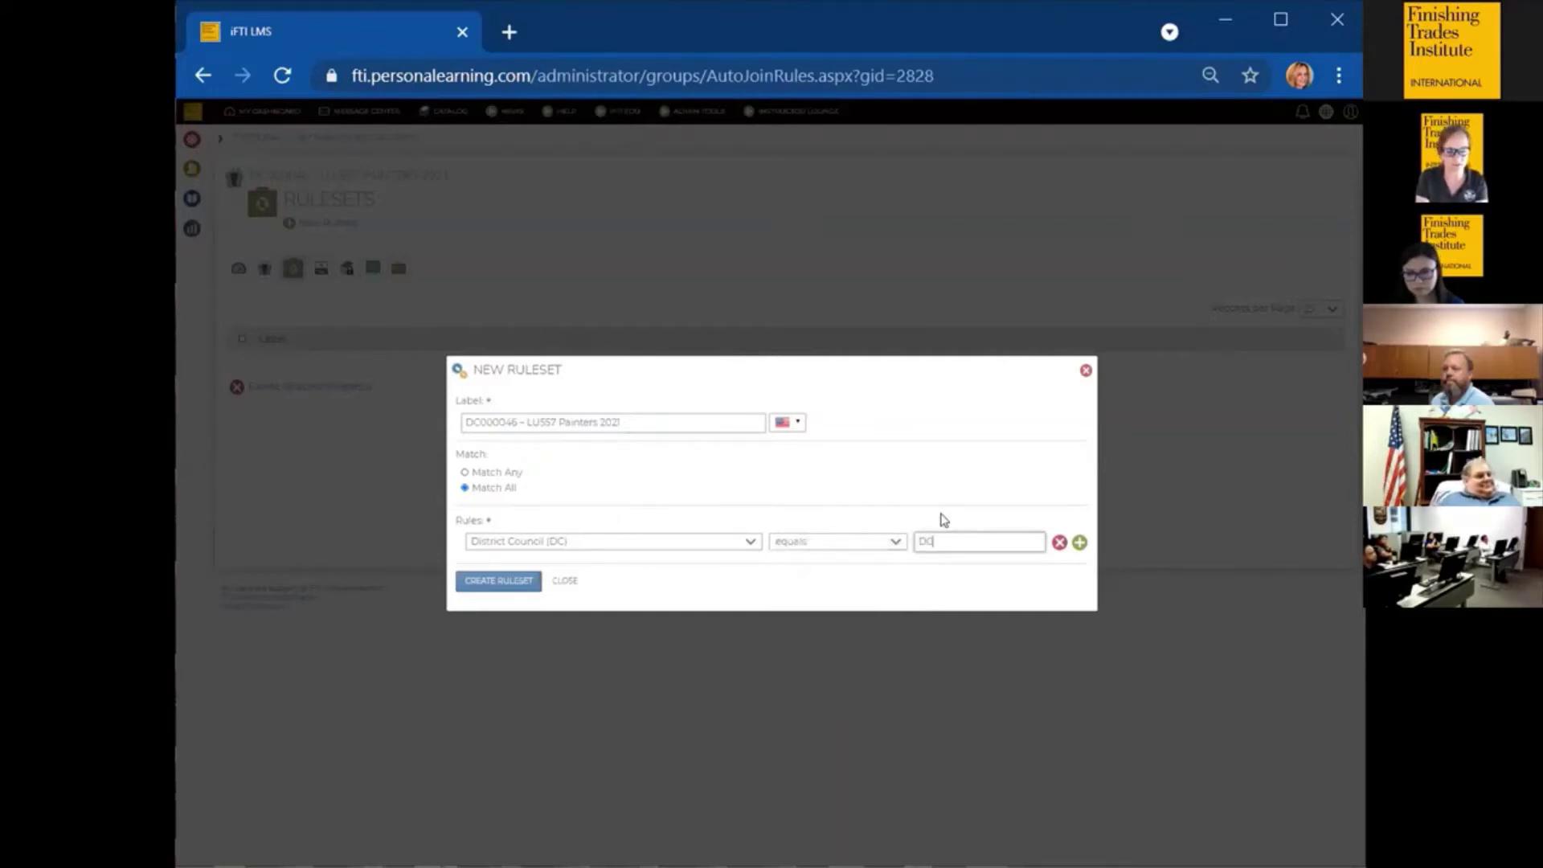
type("DC00004")
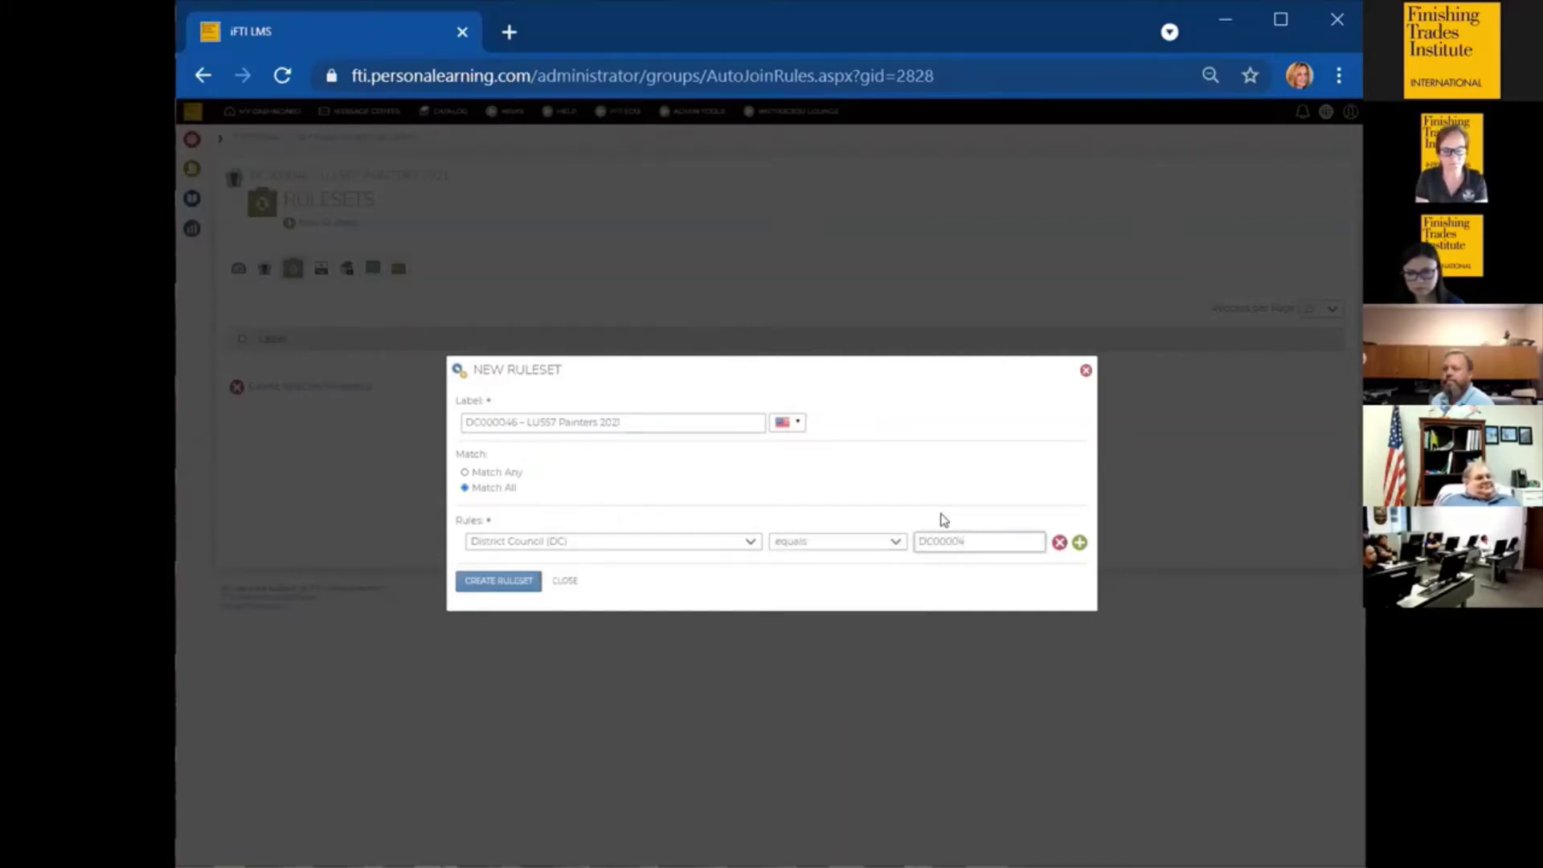
type("6")
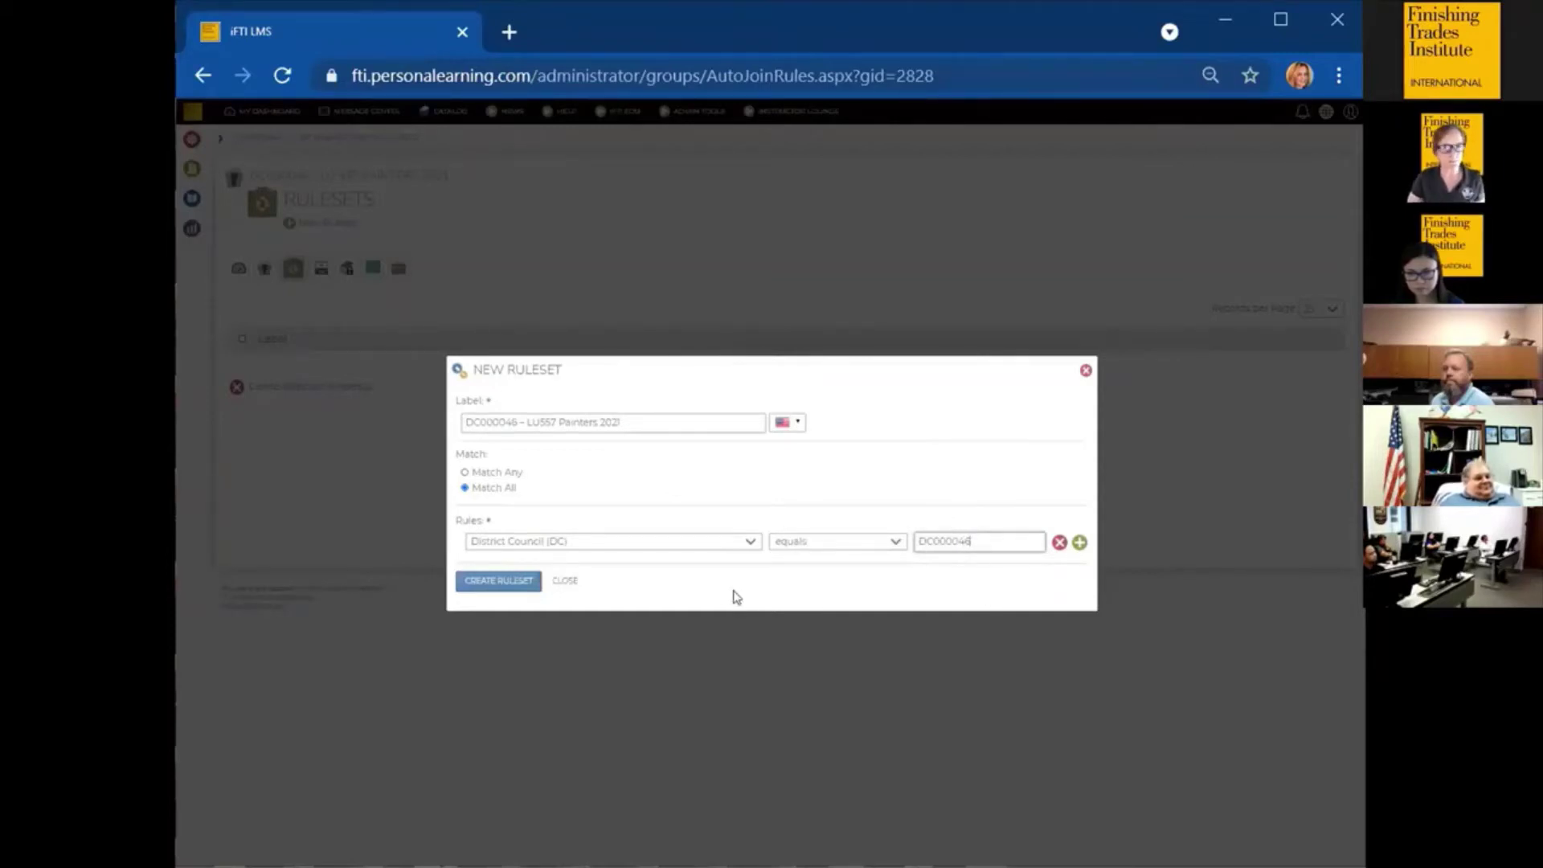
Change the rule to Local Union (LU) equals 557, then create the ruleset and close its dialog.
left_click(752, 547)
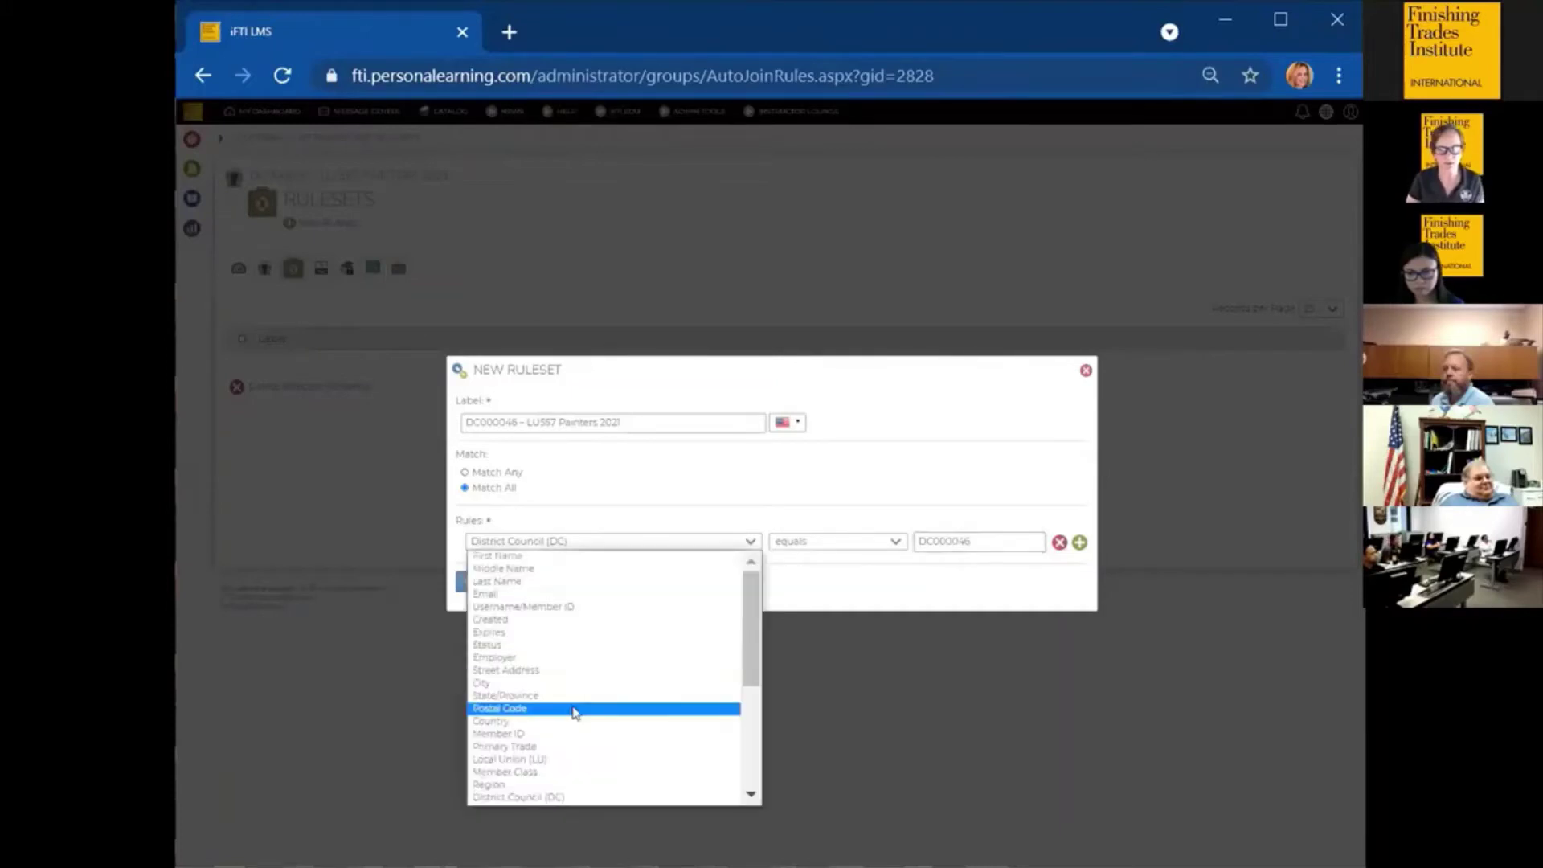
left_click(562, 755)
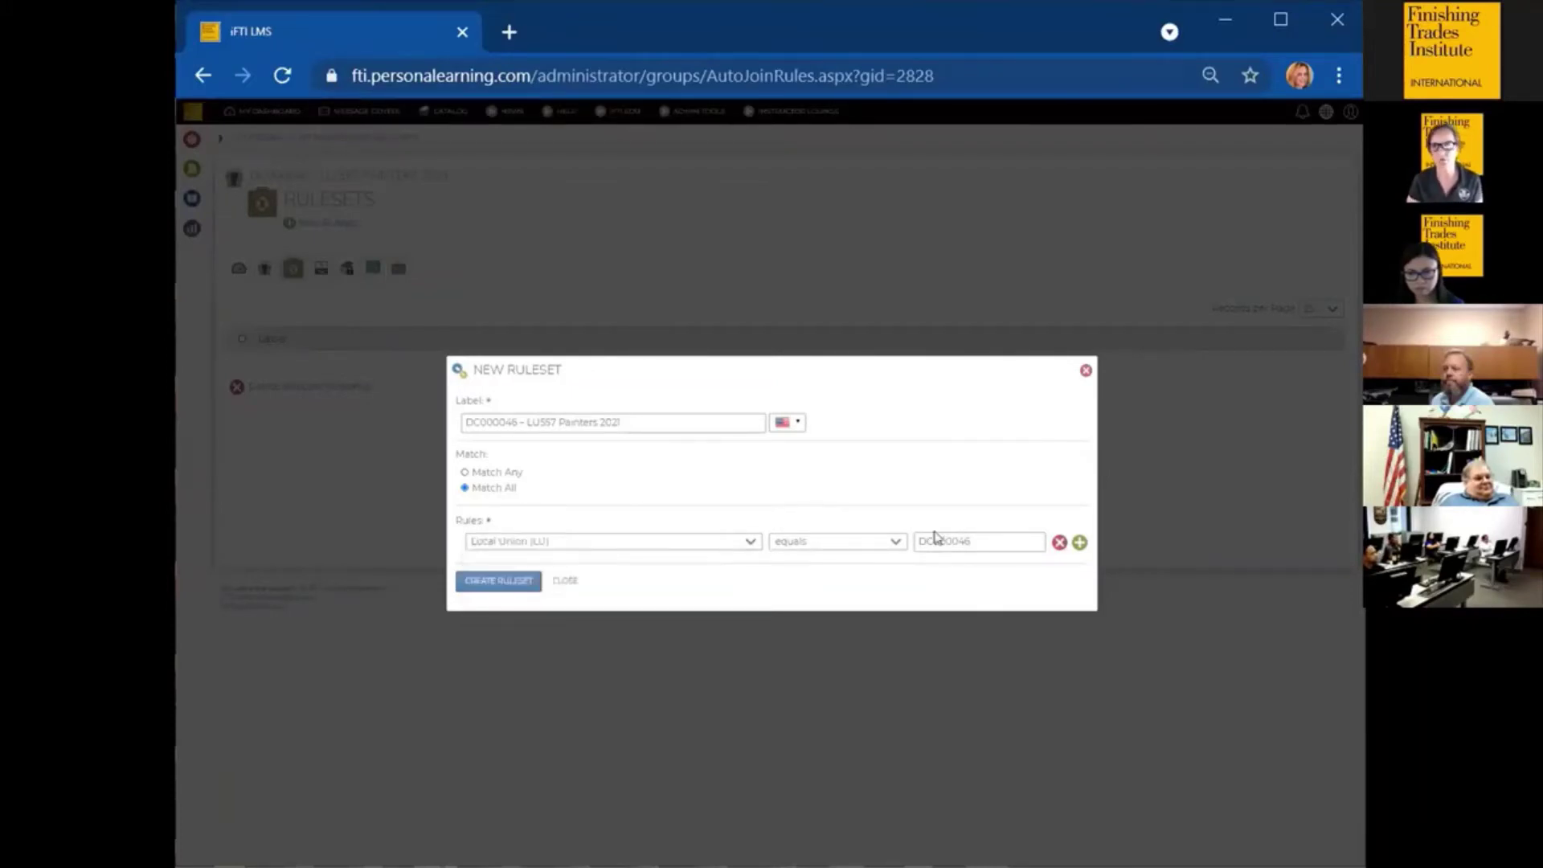
left_click_drag(971, 541, 907, 535)
type("557")
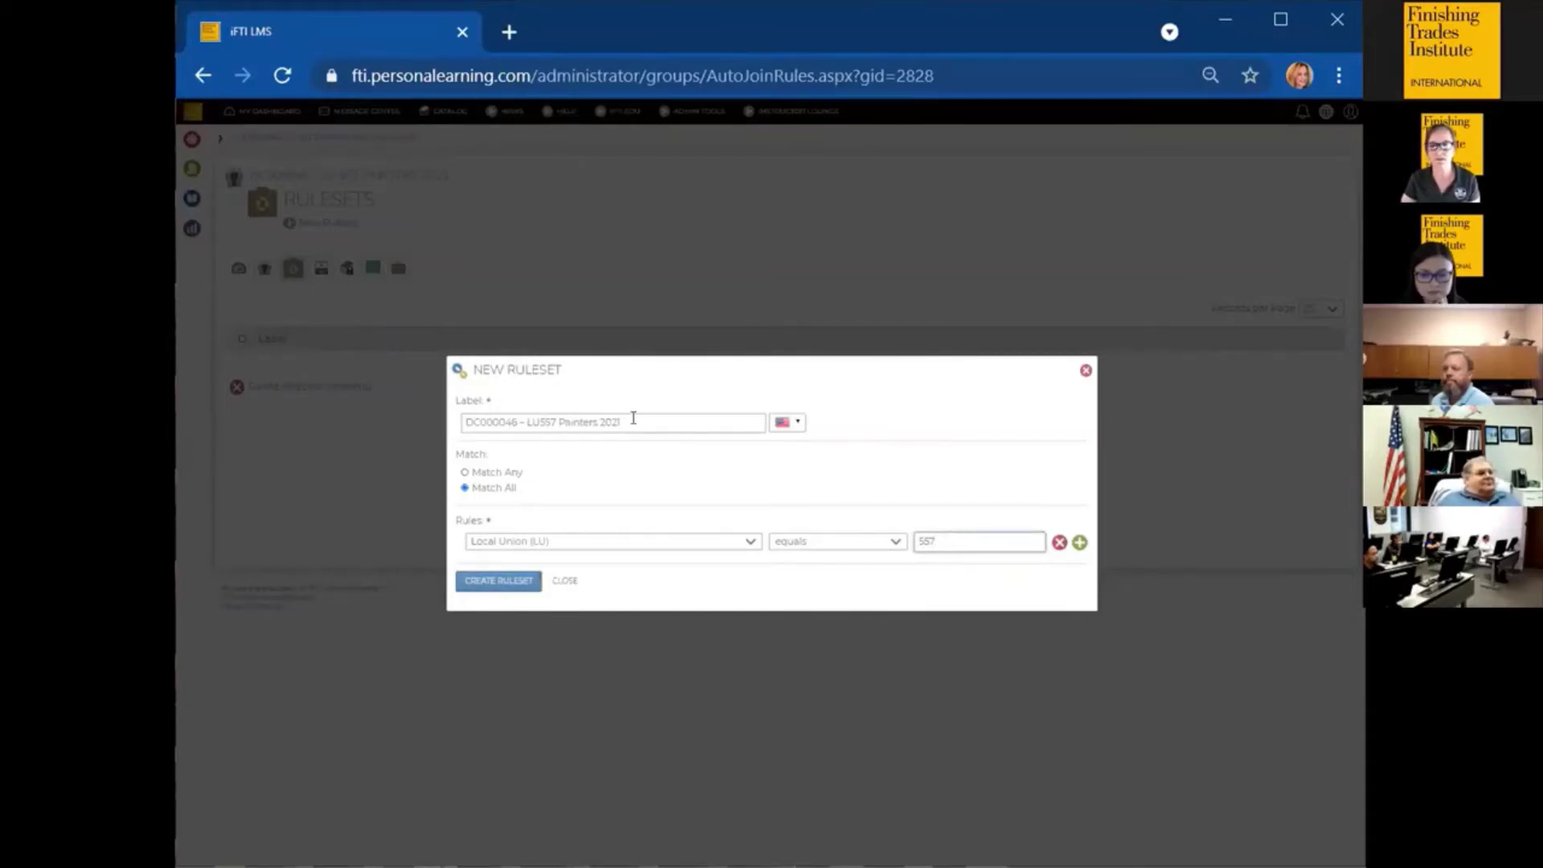
left_click_drag(633, 417, 491, 419)
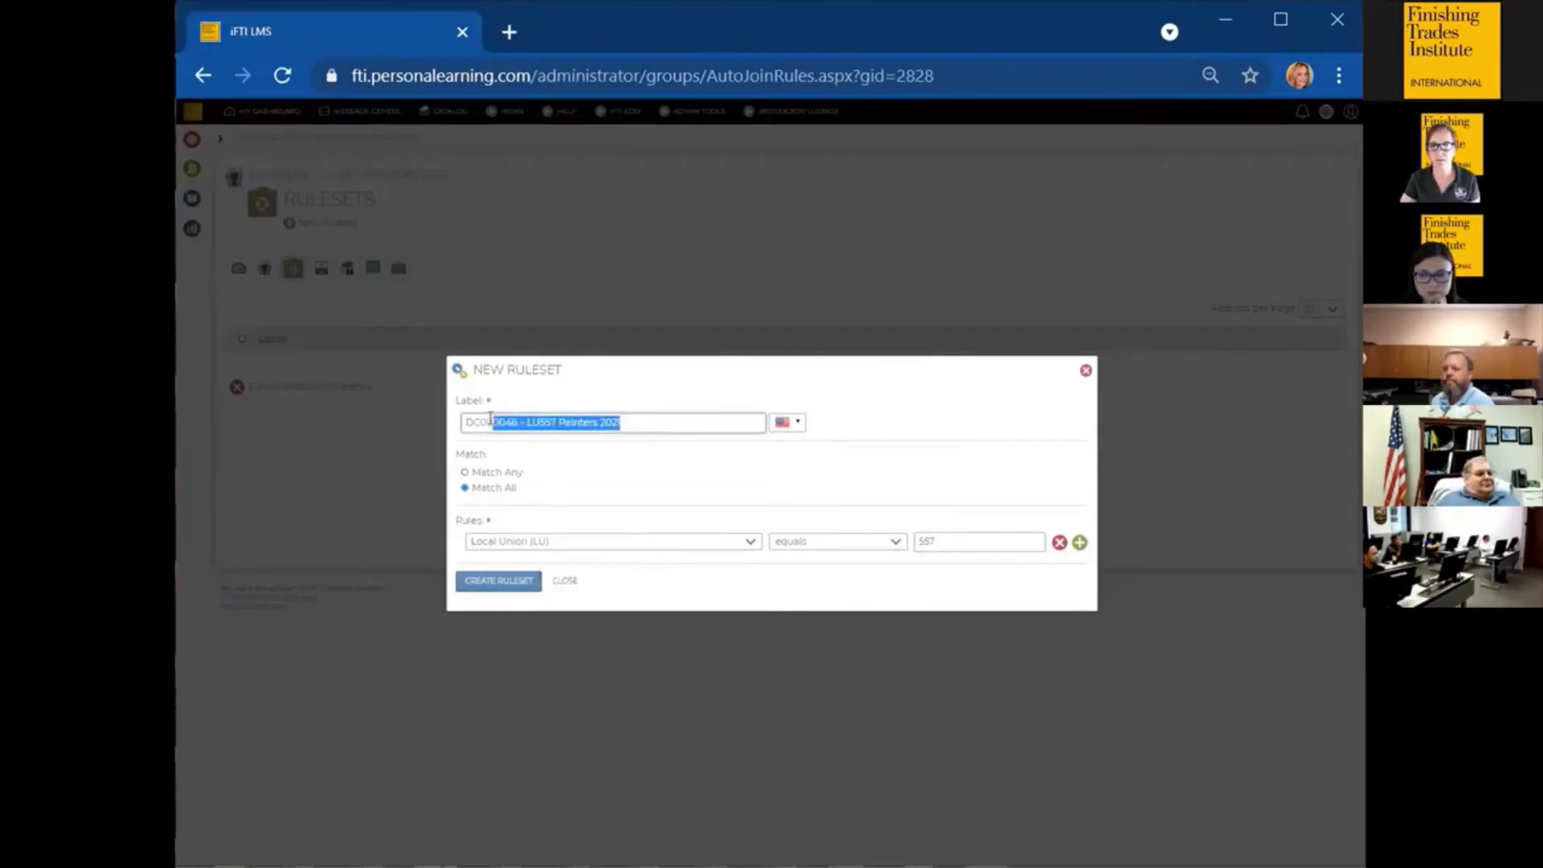
left_click(505, 582)
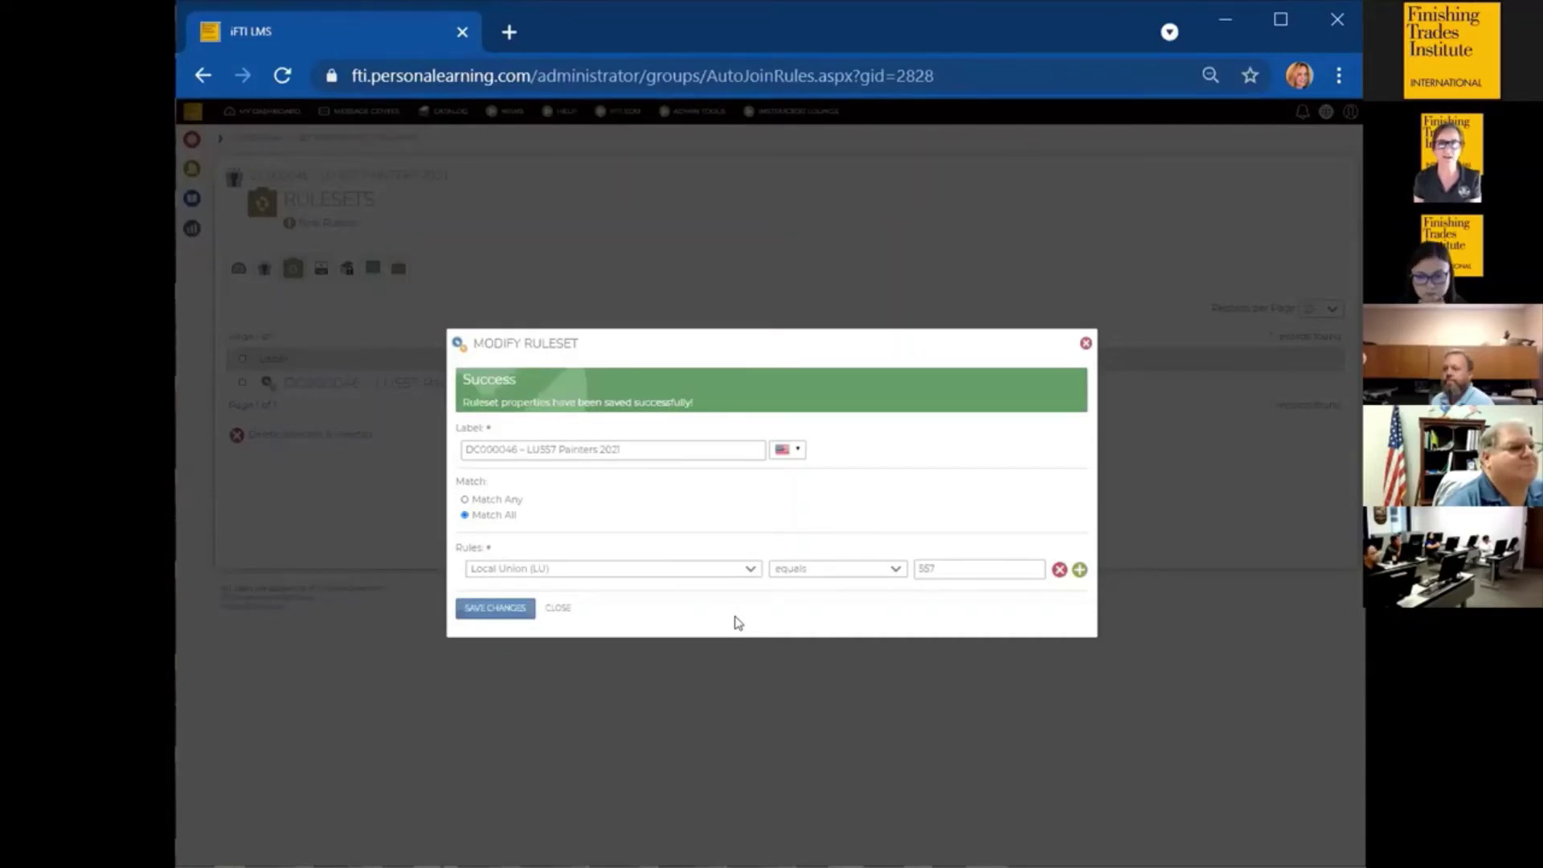
left_click(557, 608)
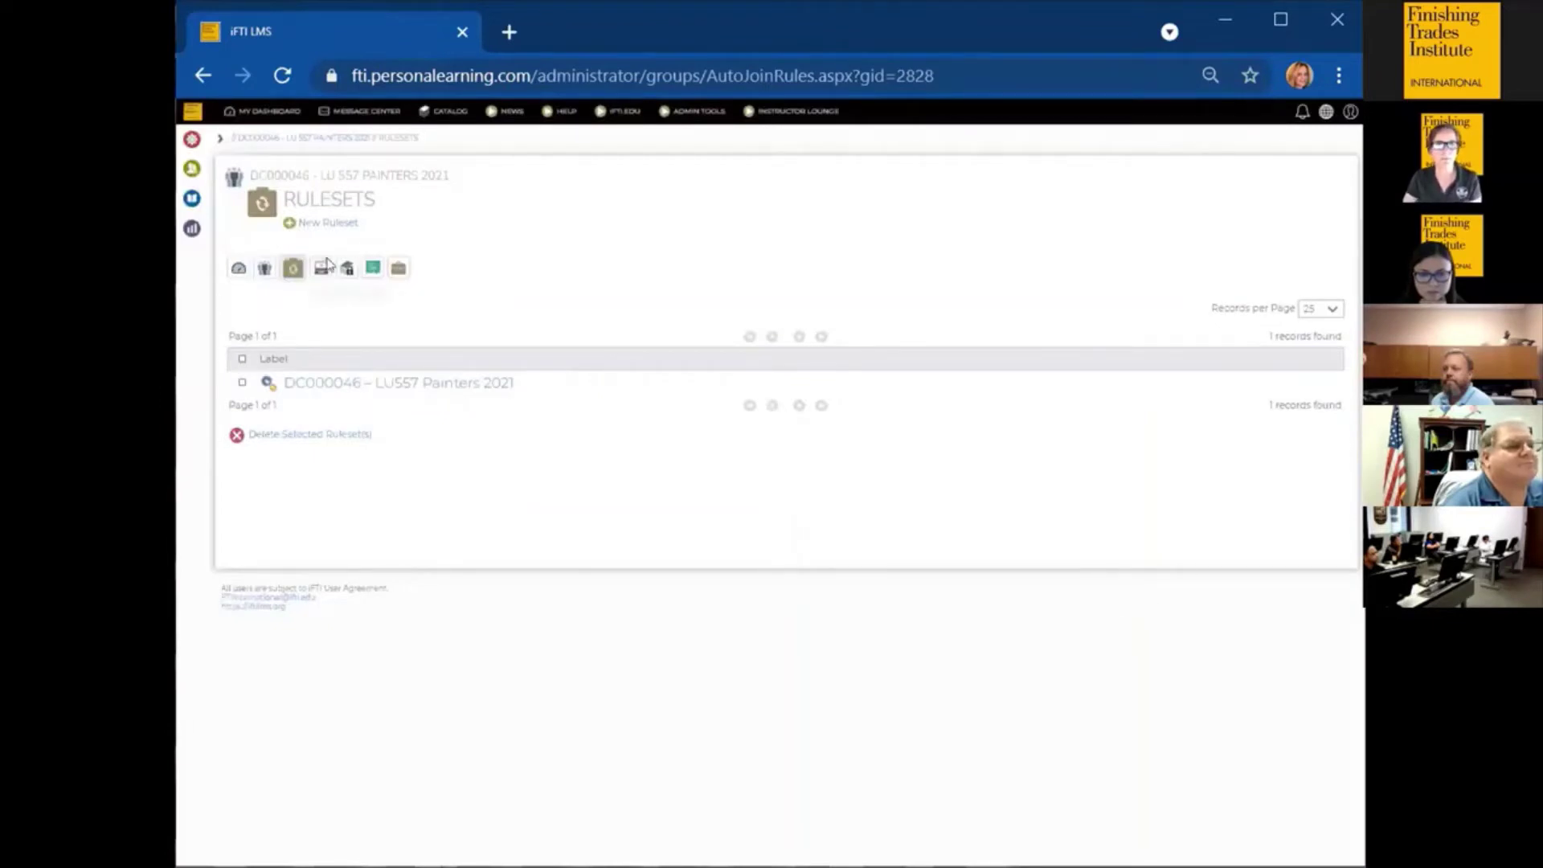
Review the LU 557 Painters 2021 group's properties and its member list.
left_click(830, 388)
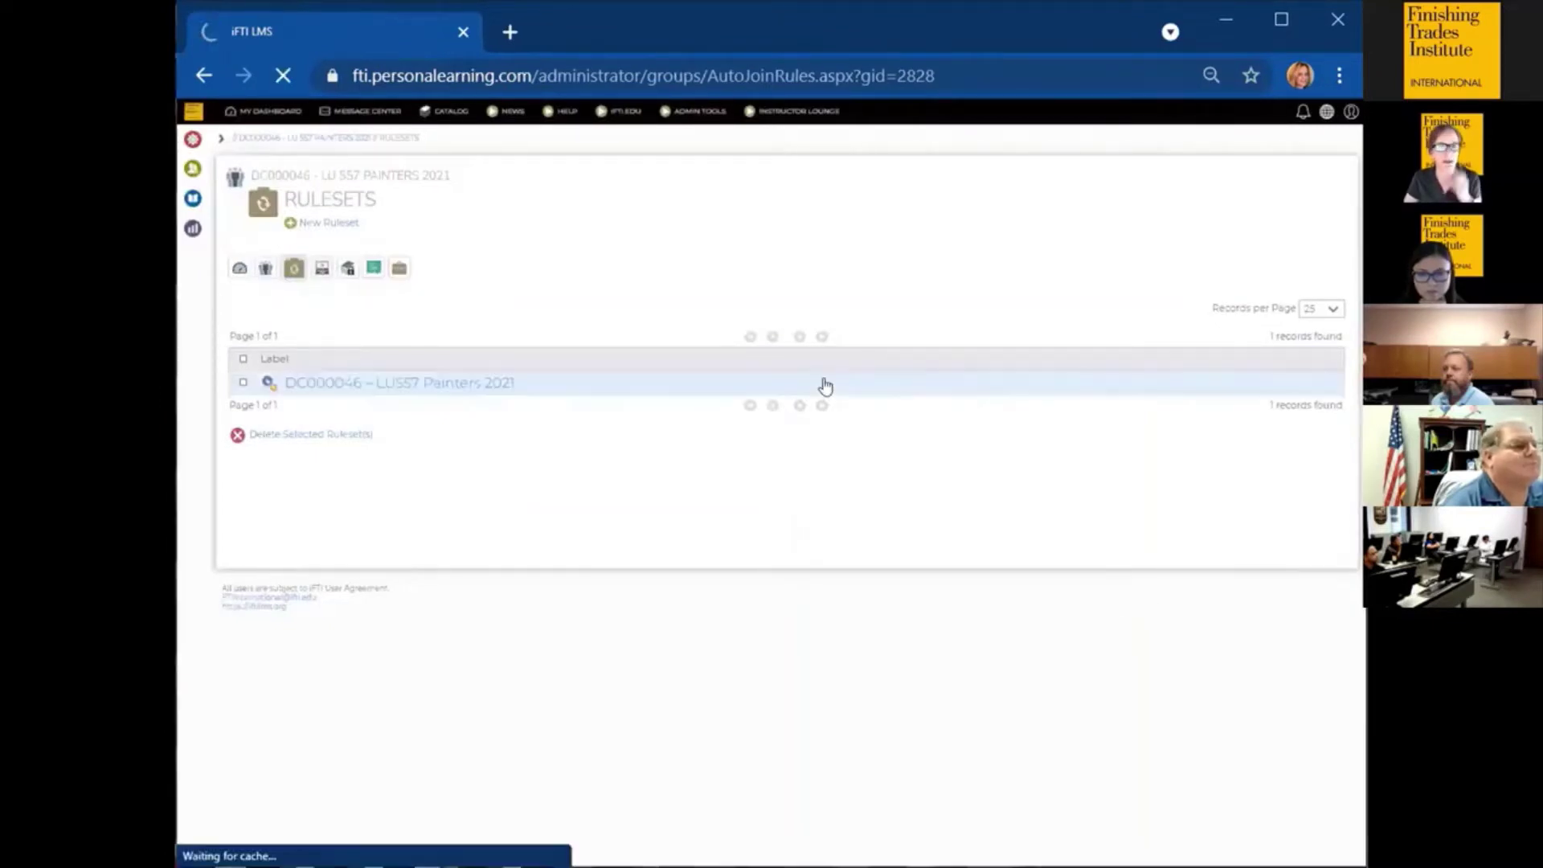
left_click(265, 270)
left_click(396, 274)
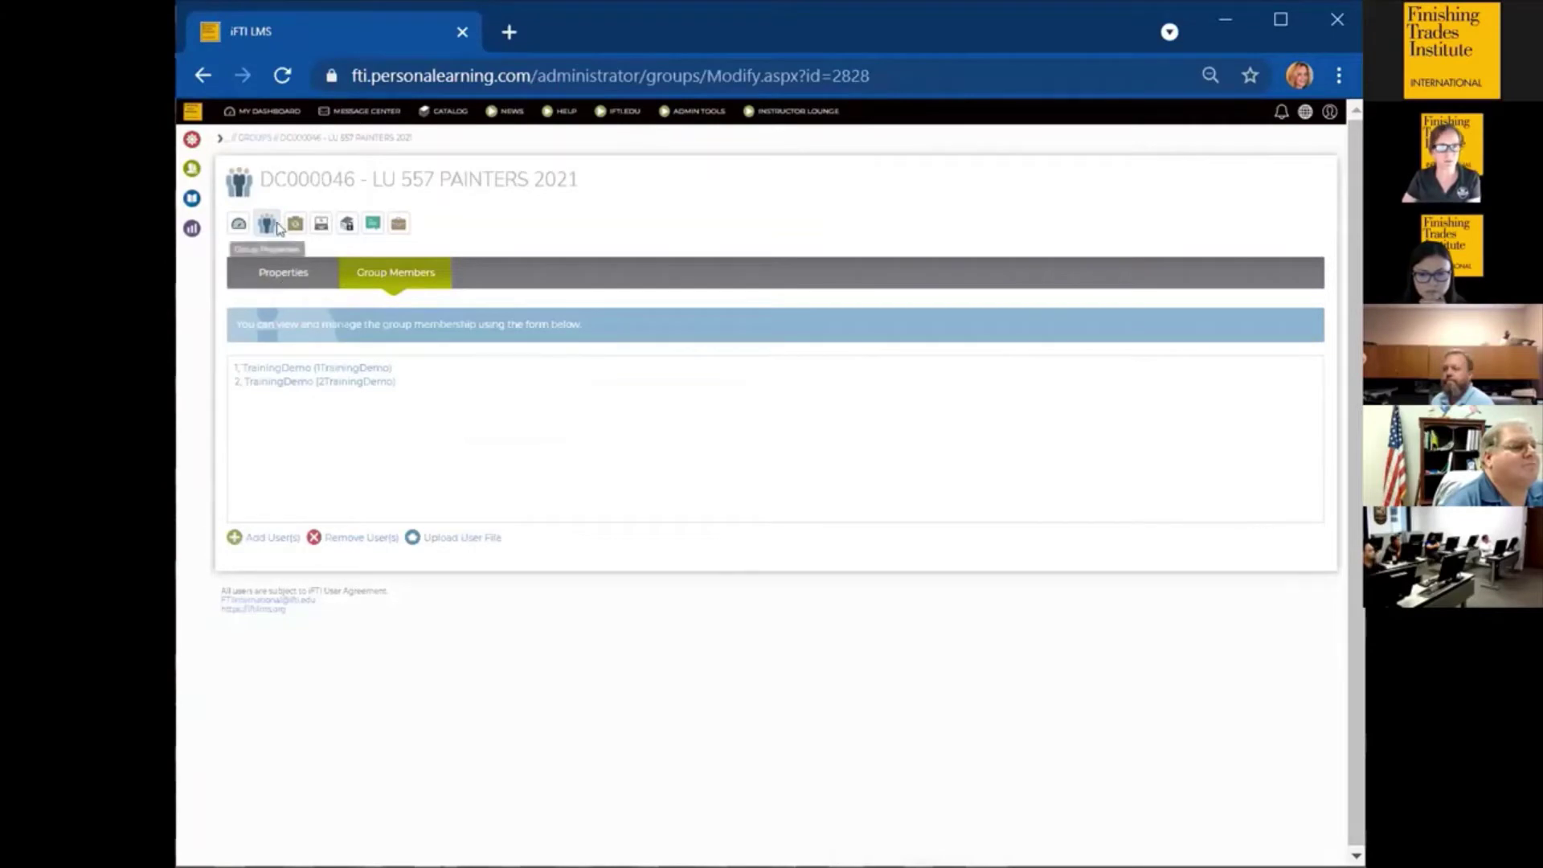
left_click(296, 283)
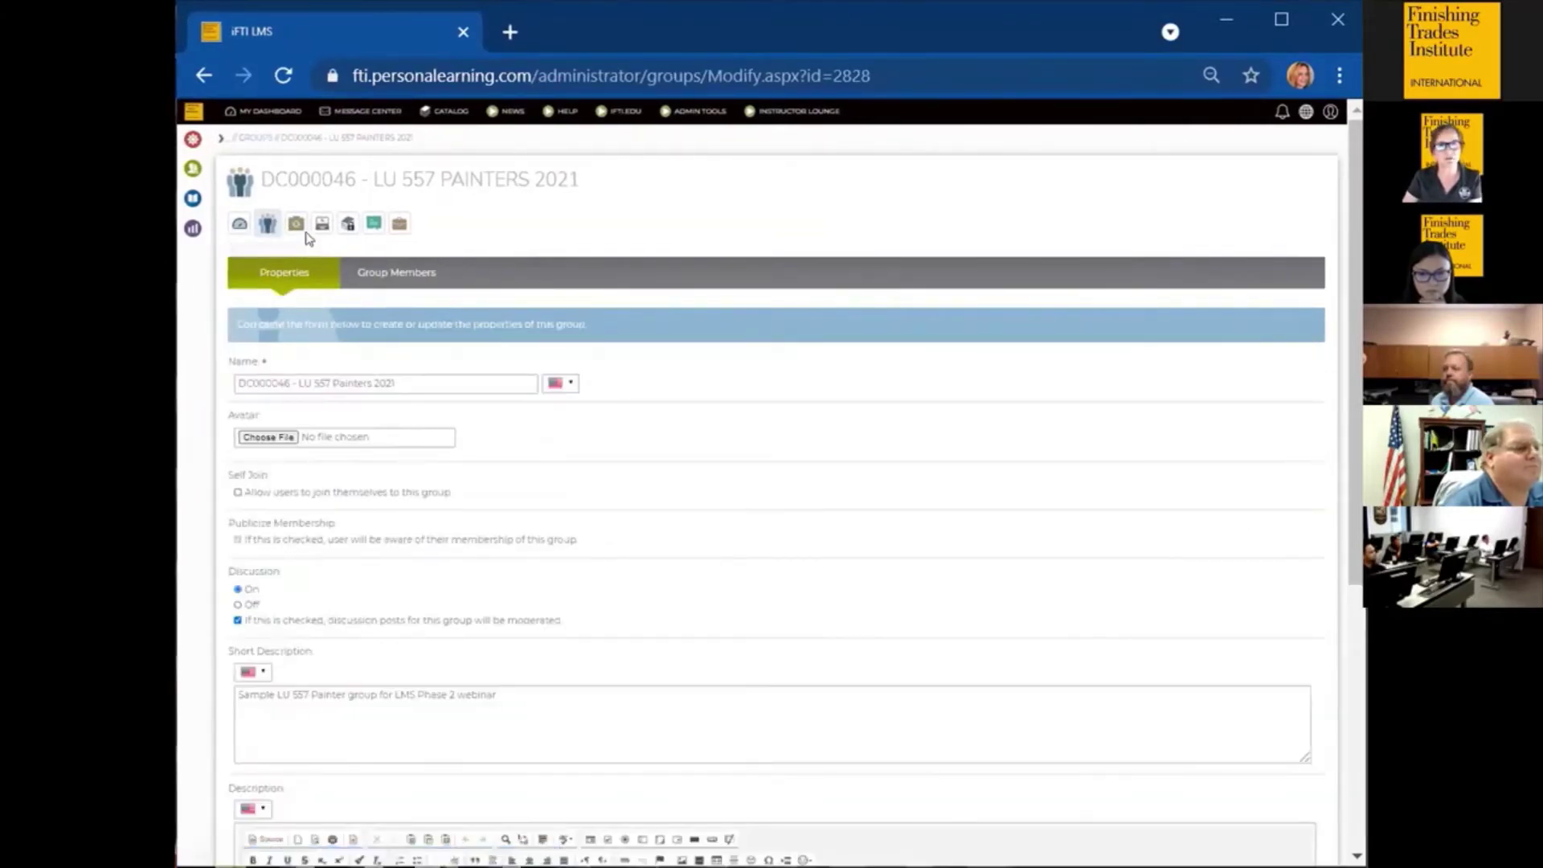
left_click(406, 281)
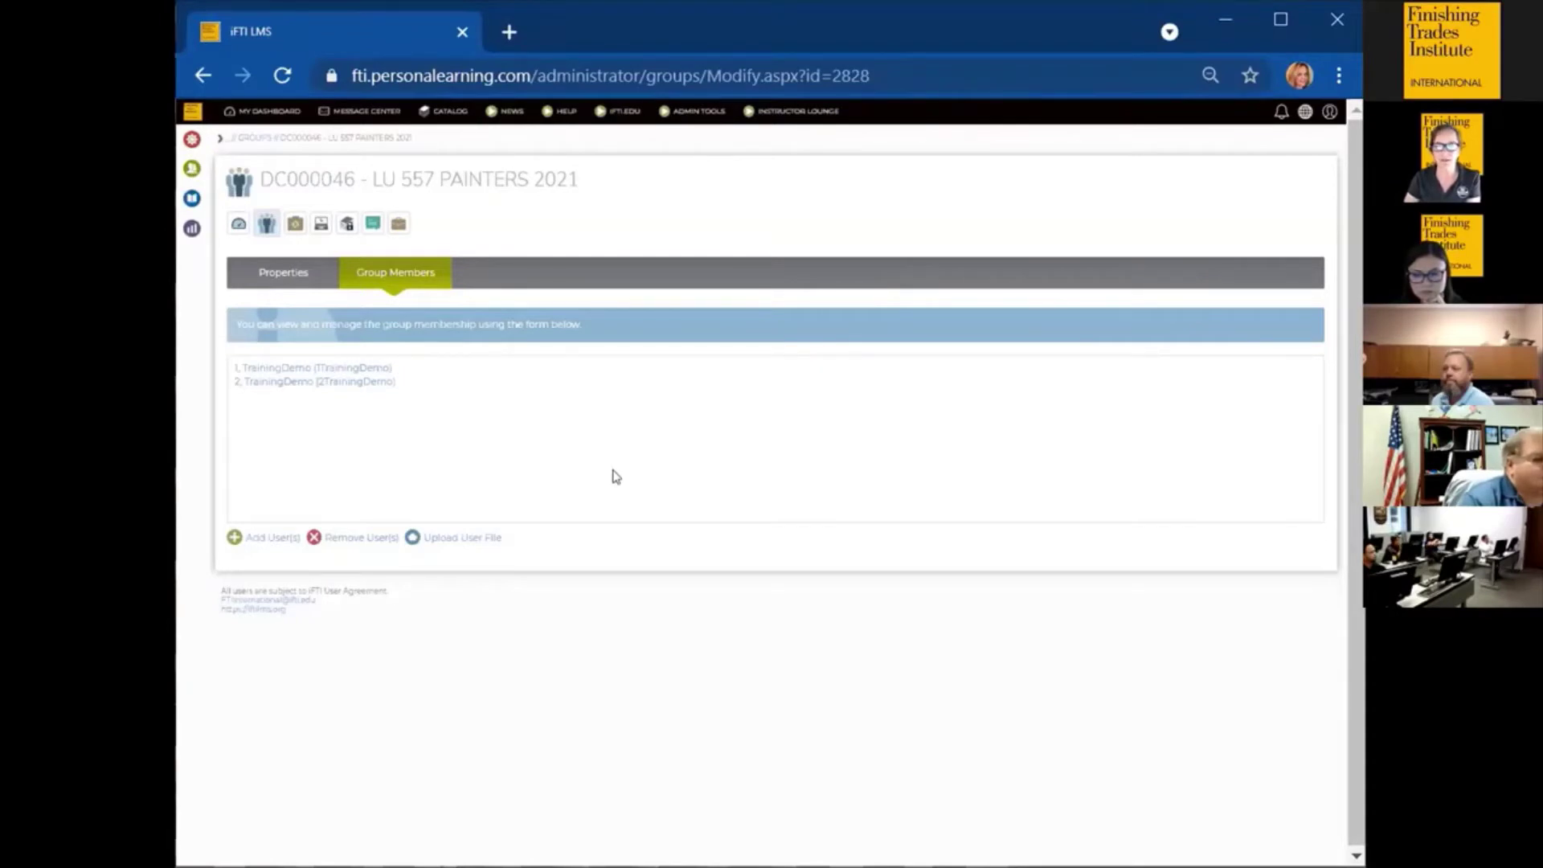
Look through the group's rulesets, enrollments and private catalog access.
left_click(295, 228)
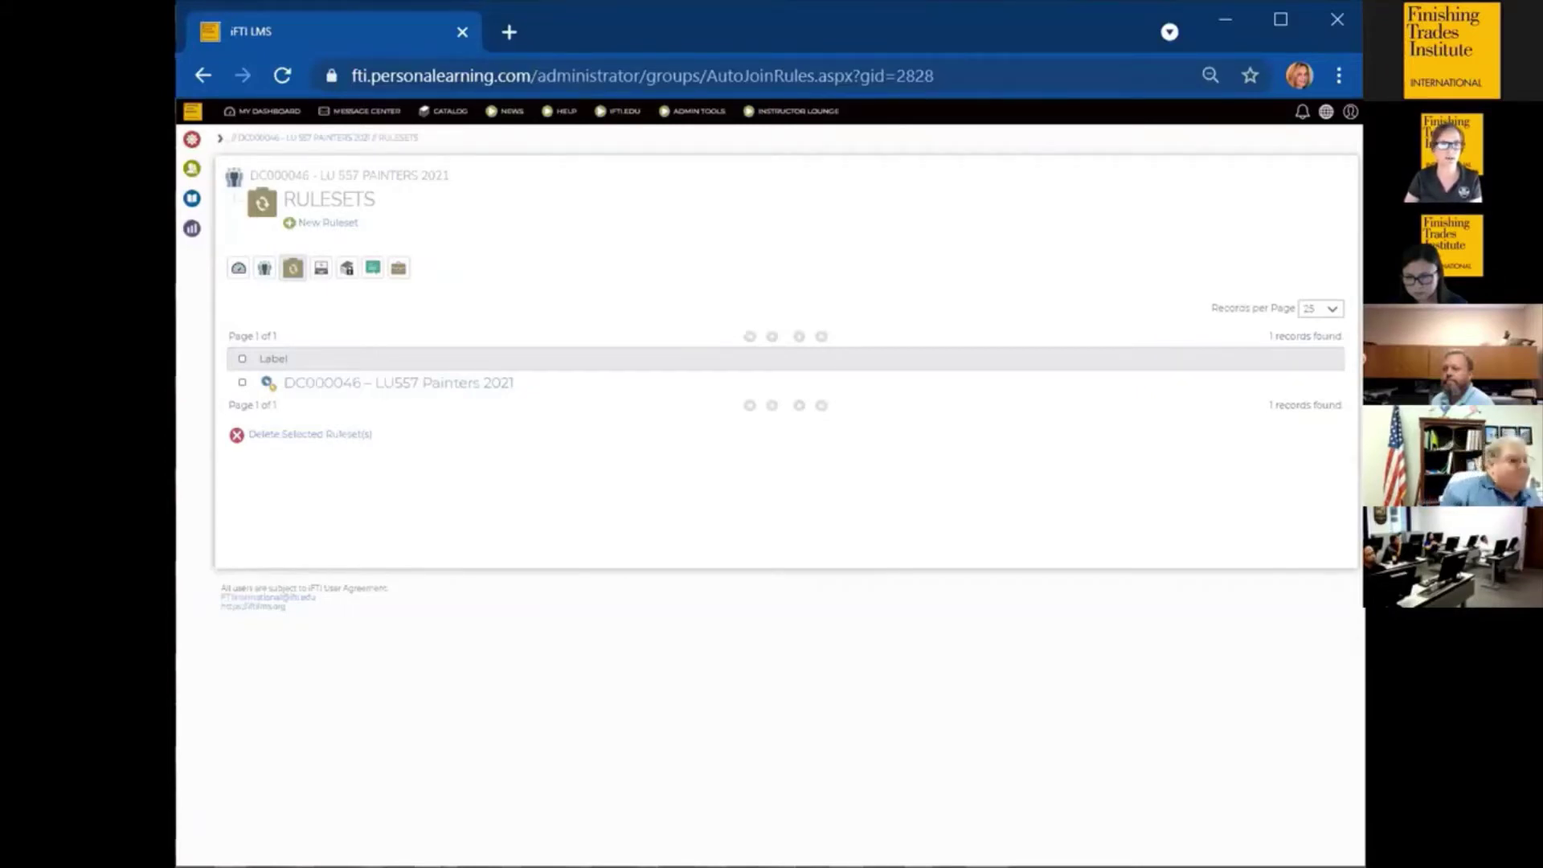
left_click(320, 272)
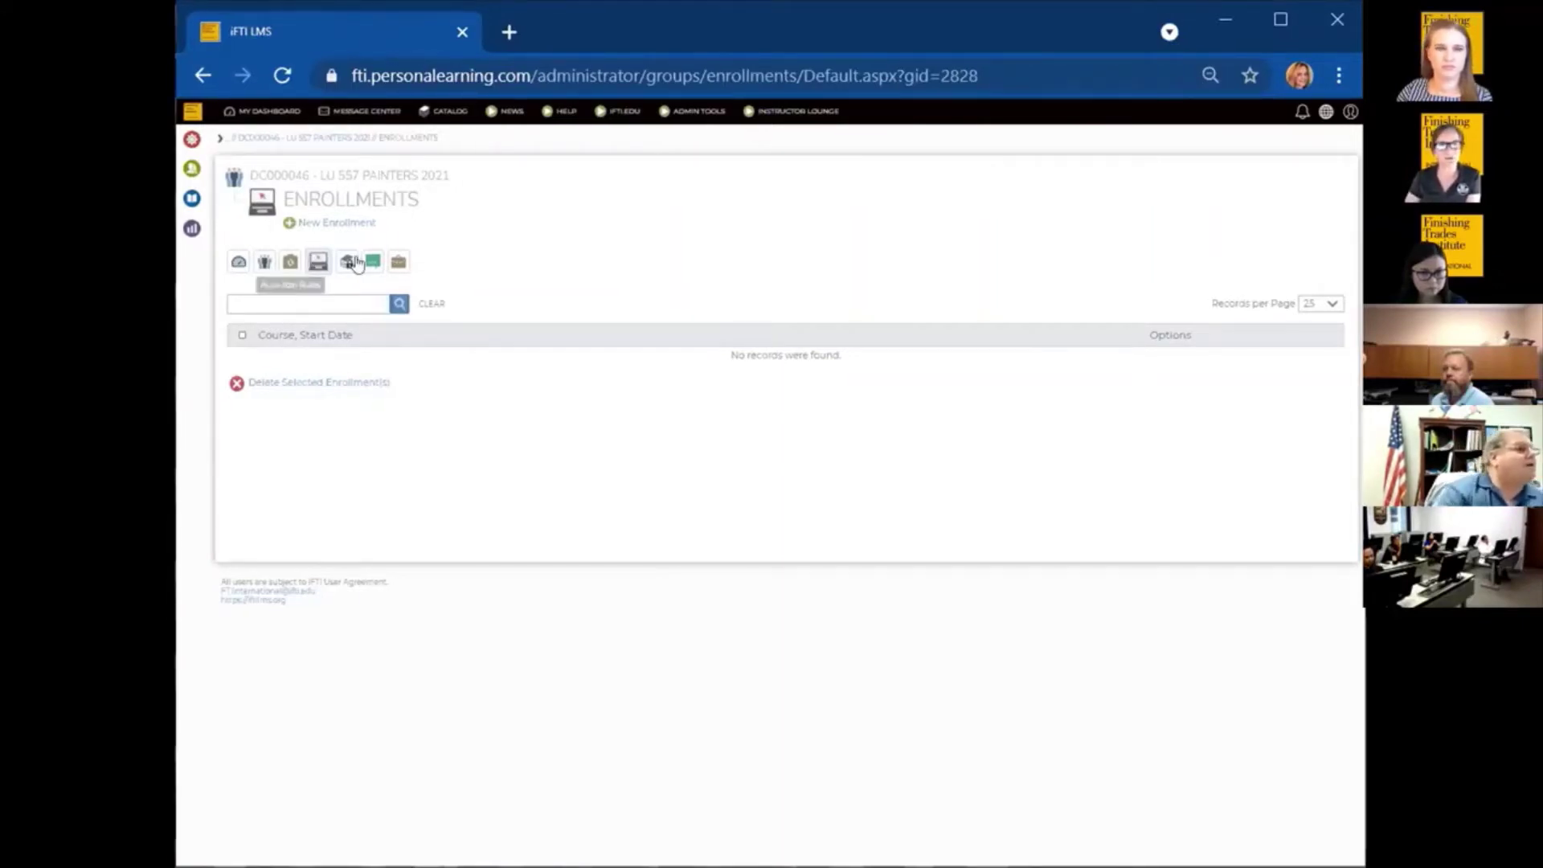
left_click(346, 263)
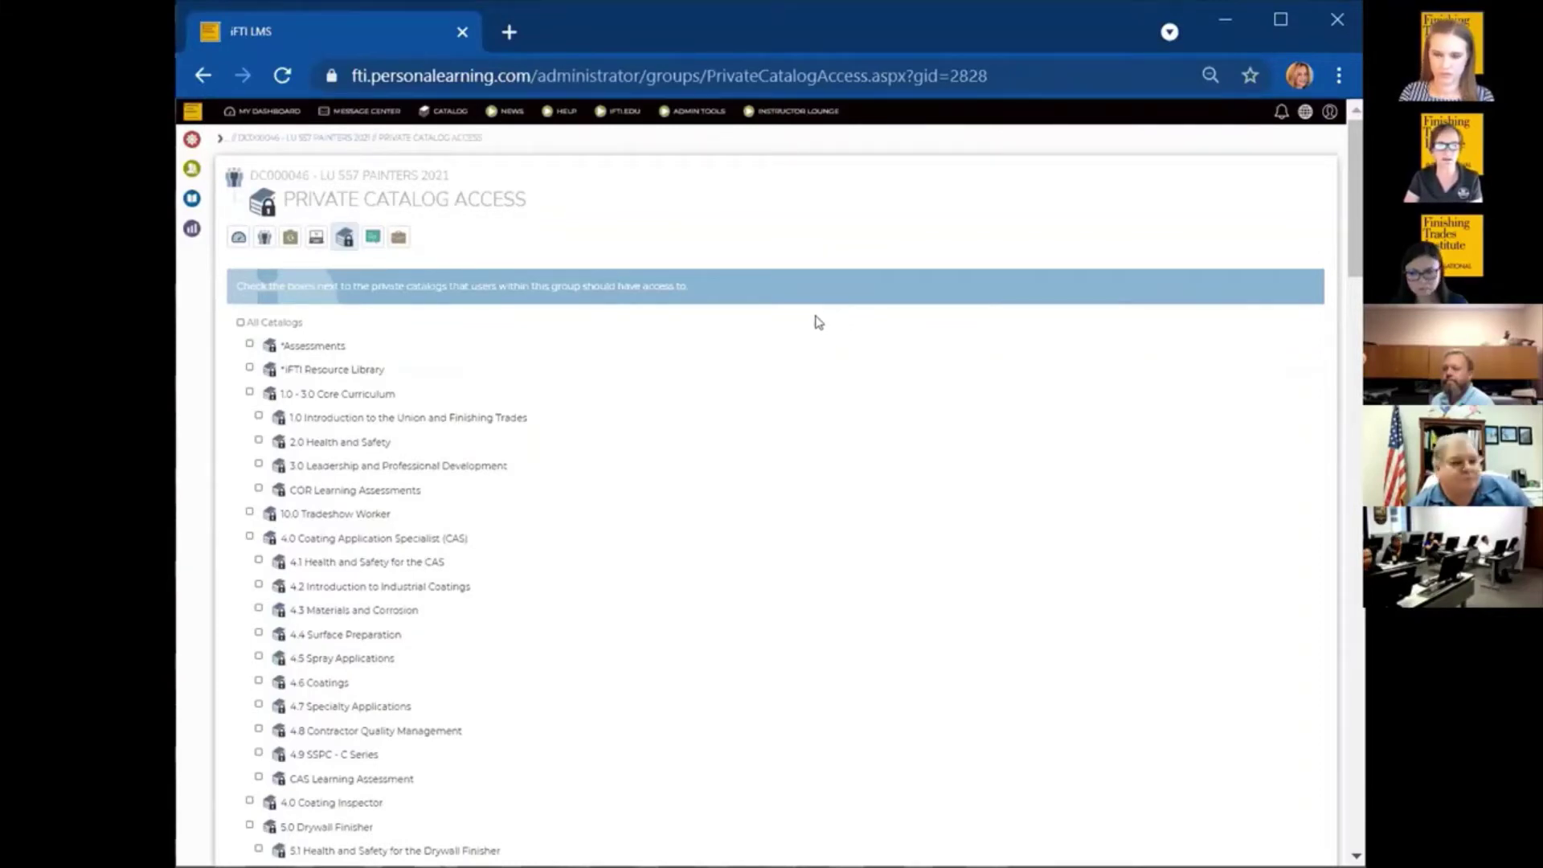
Check the group discussion's moderators and approve the pending comment about materials for next Tuesday's class.
left_click(373, 239)
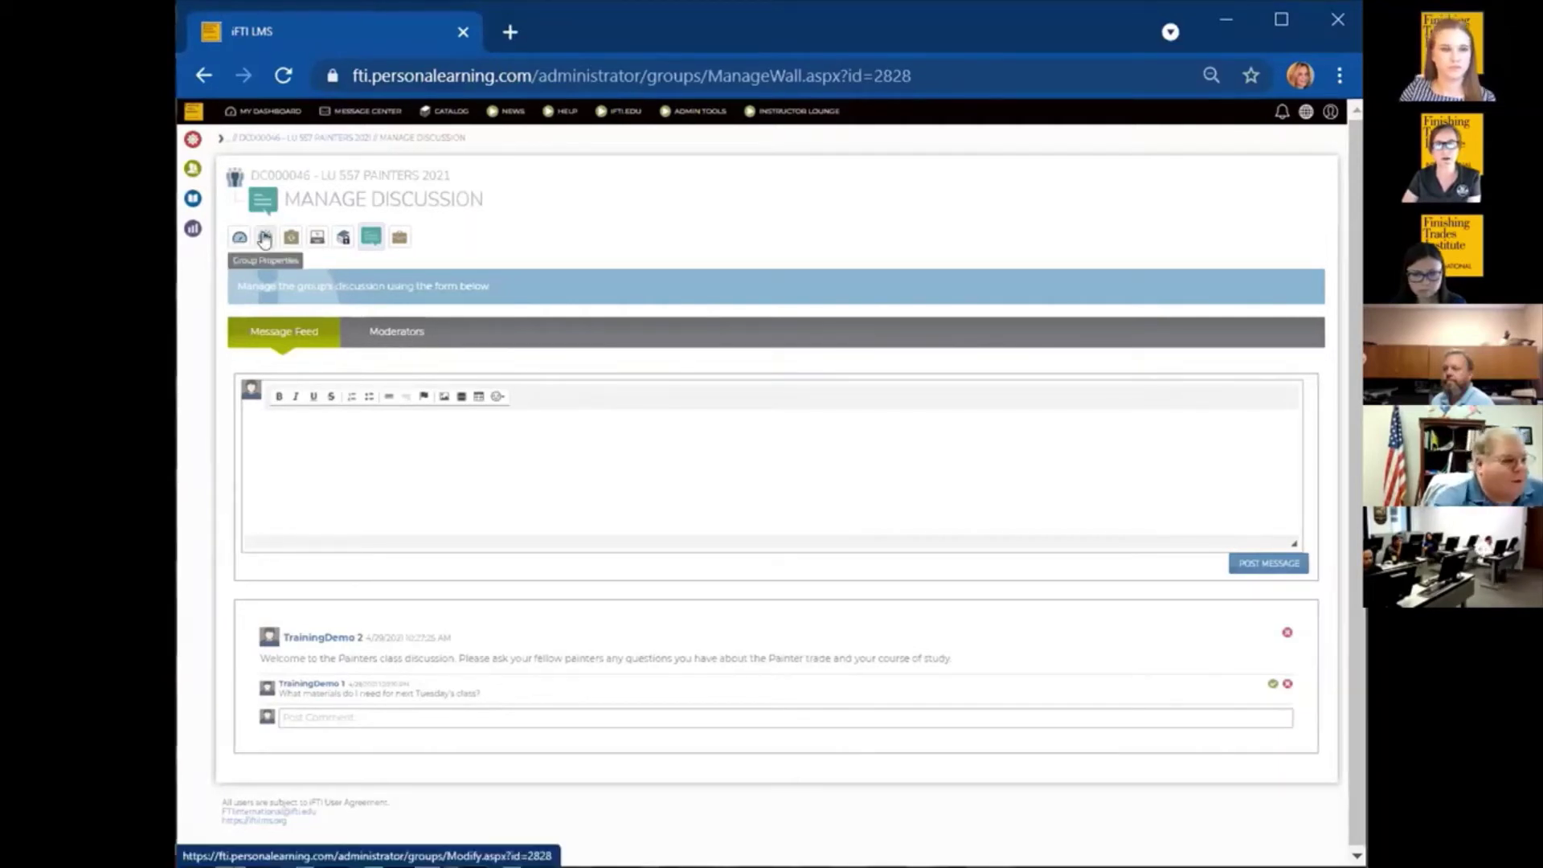
left_click(394, 335)
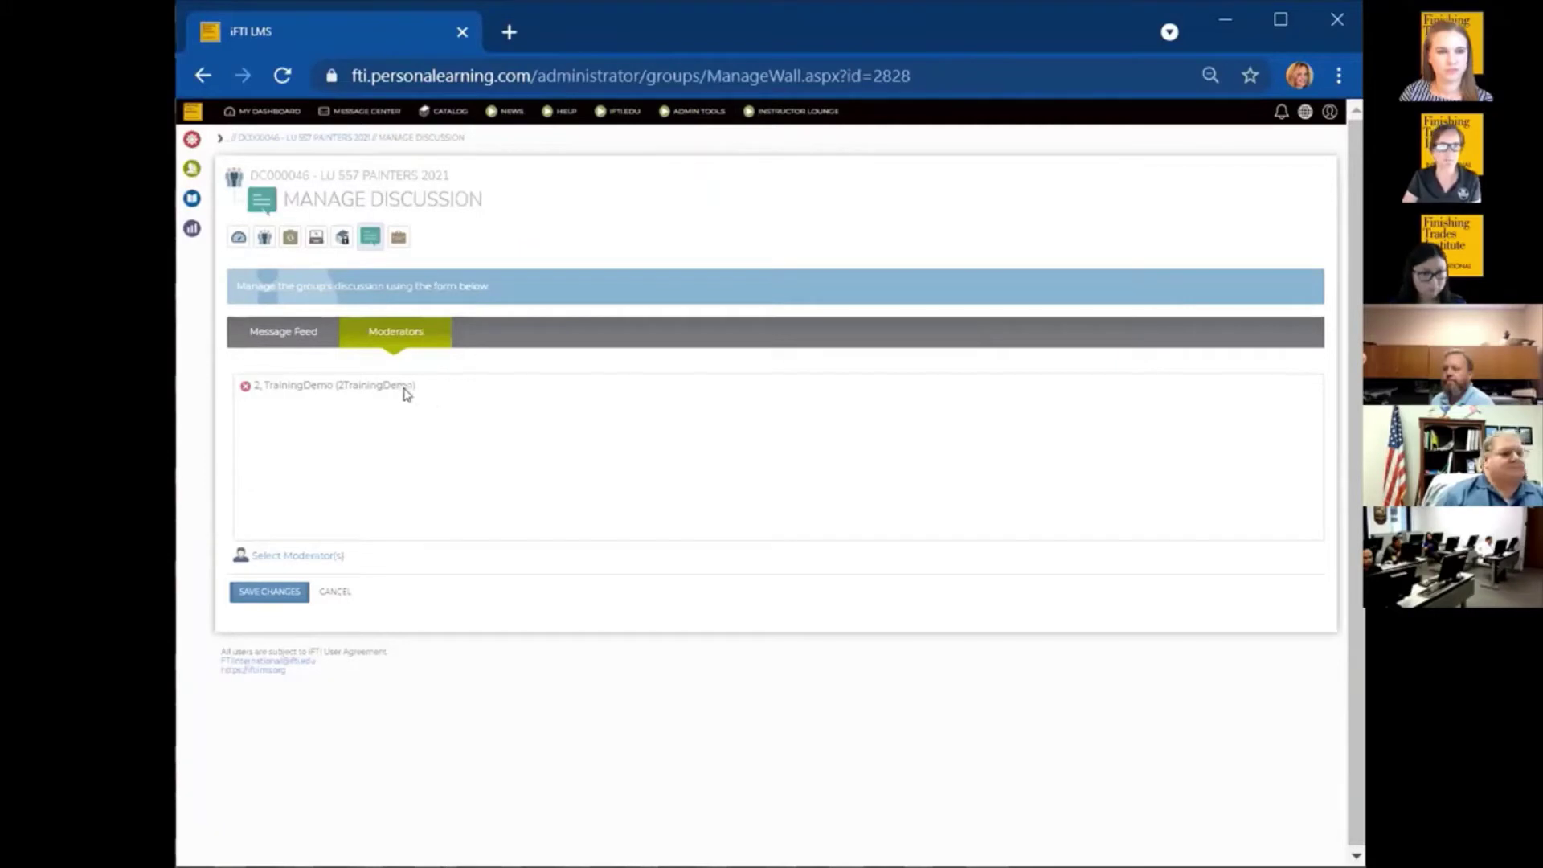
left_click(276, 336)
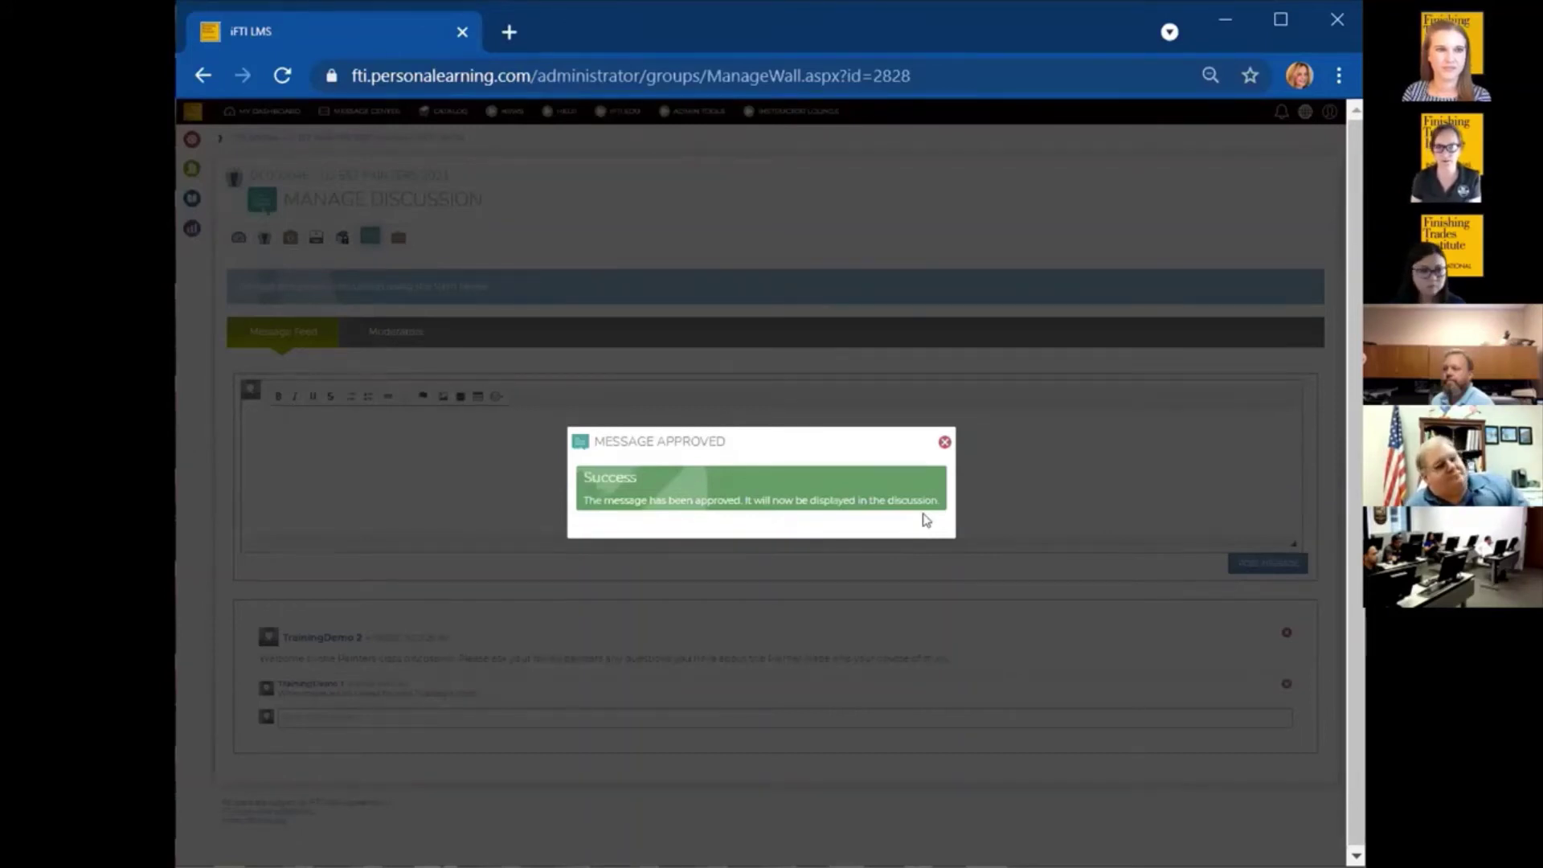
left_click(944, 441)
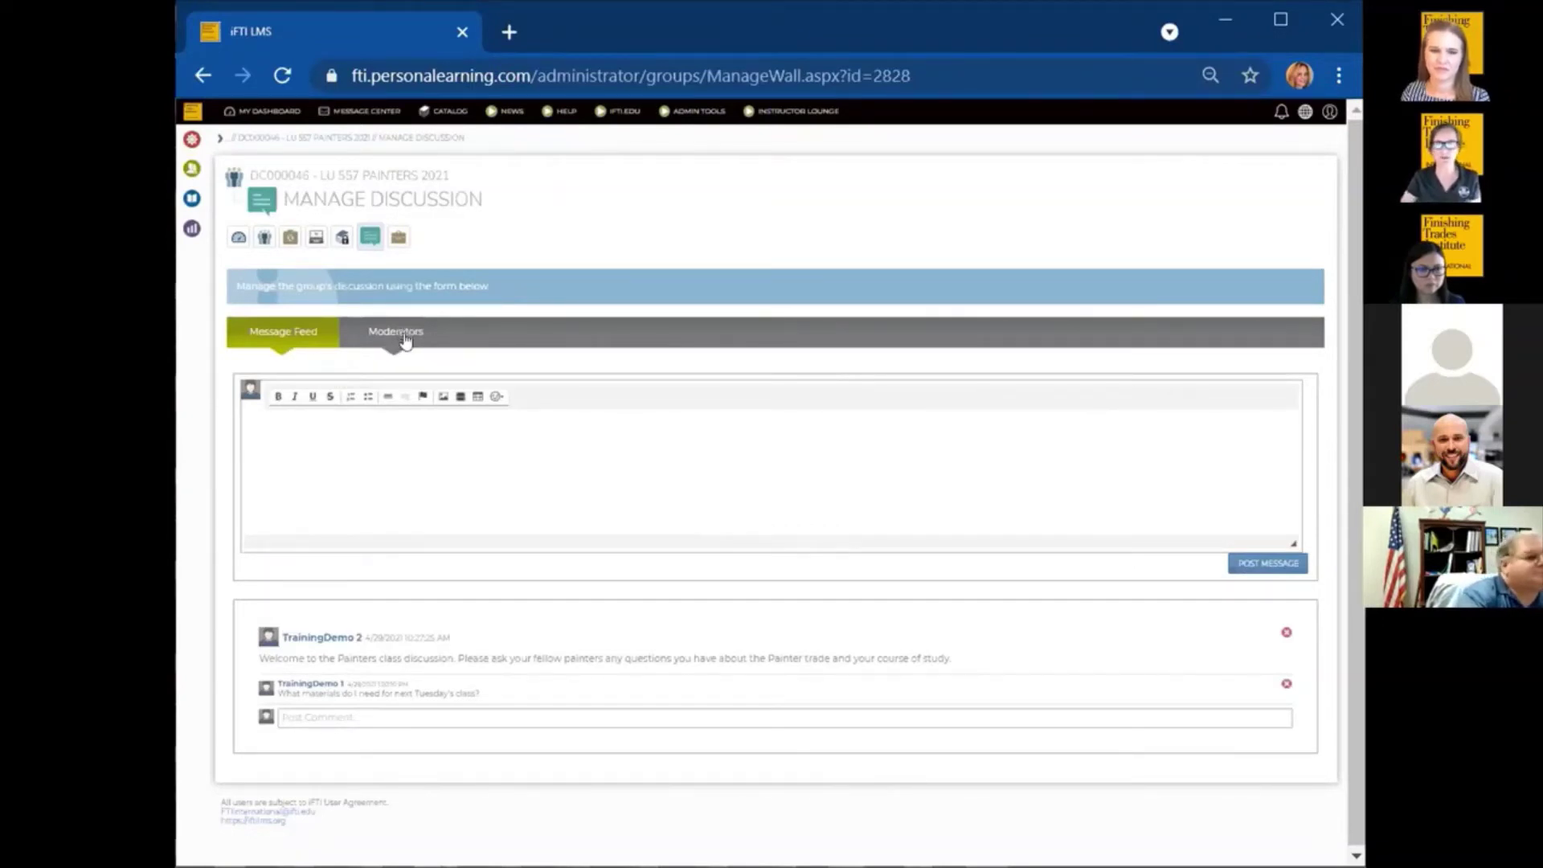
Check the group's properties, its documents and its document folders.
left_click(266, 240)
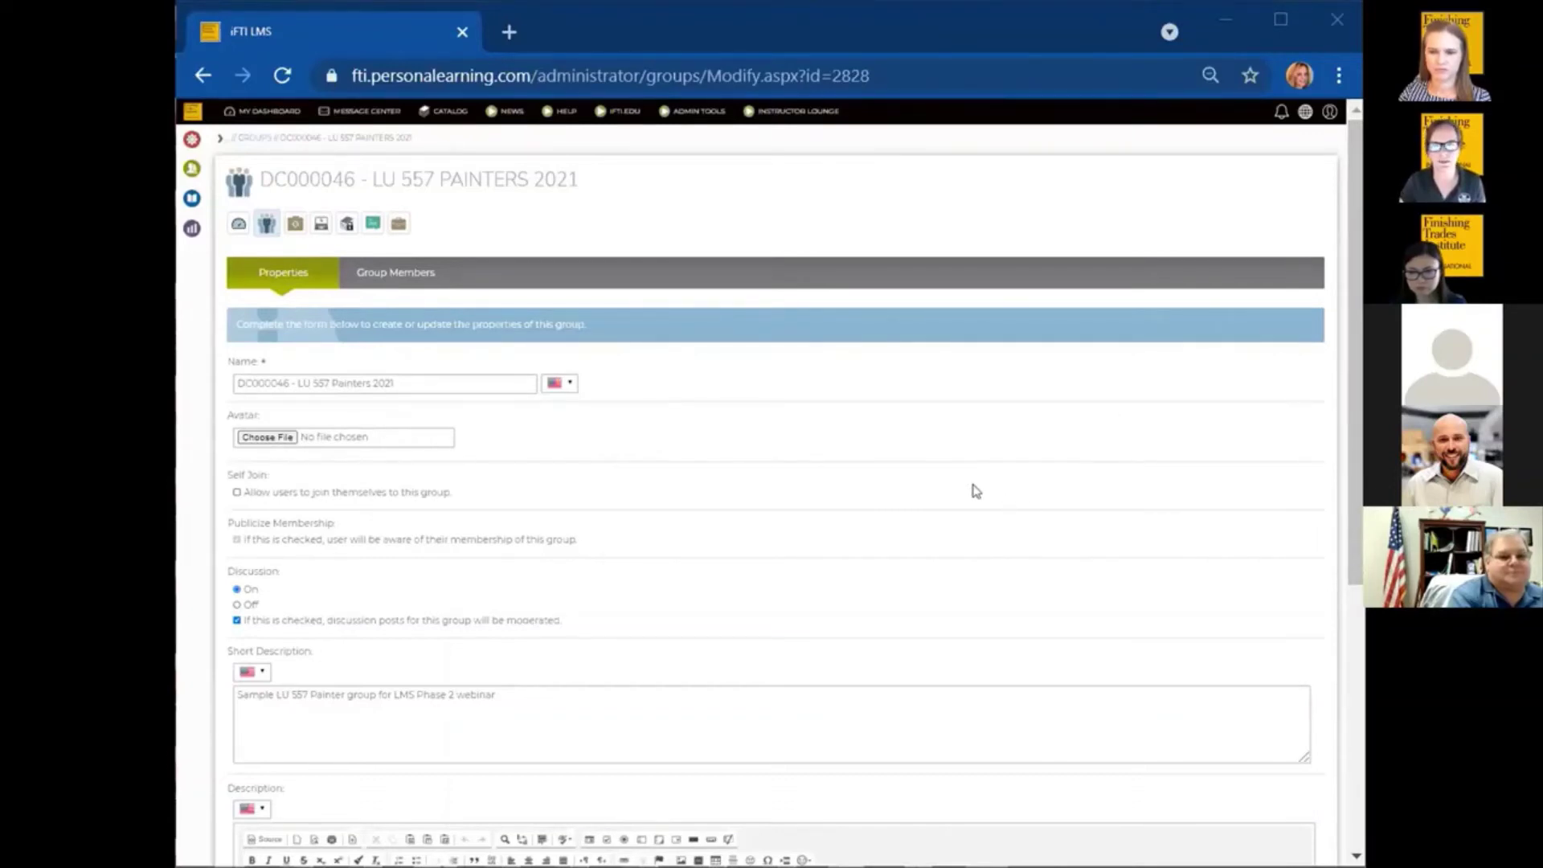
left_click(400, 224)
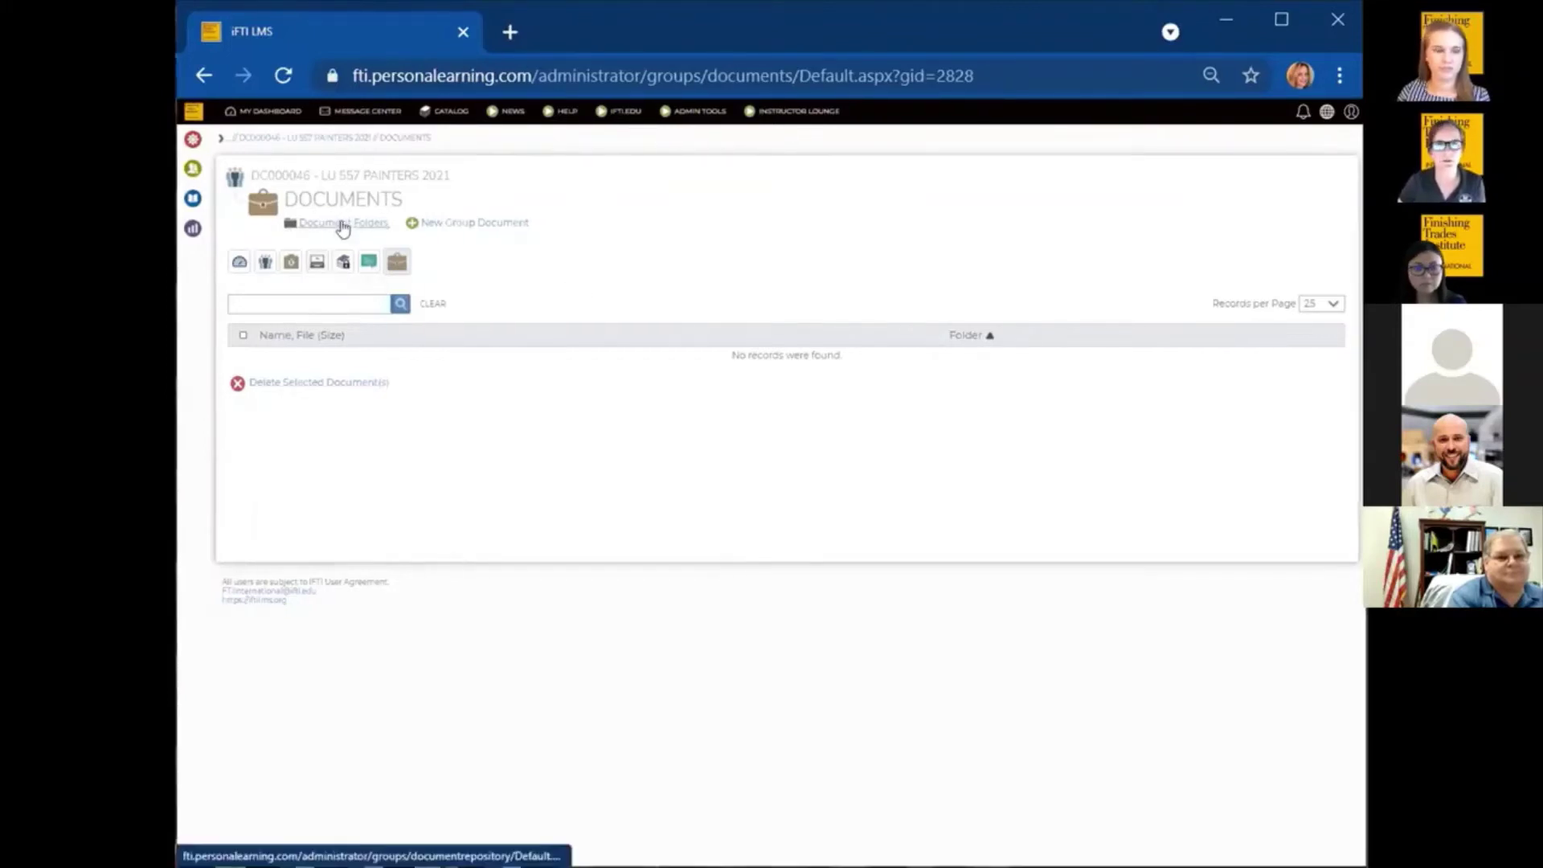
left_click(344, 225)
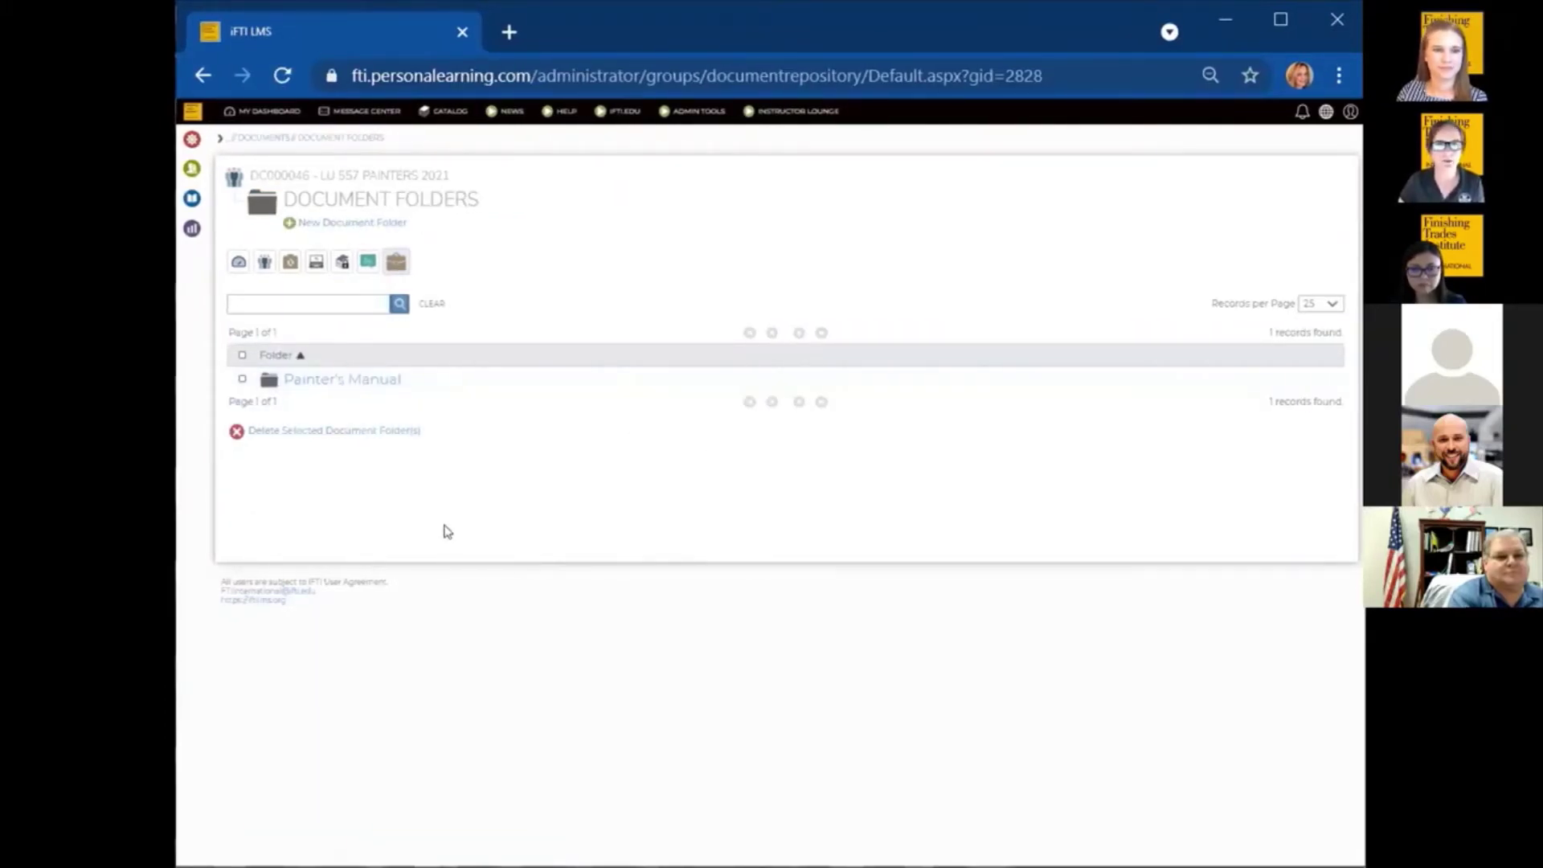
Start a new group document named "LU 557 Paint Document SAMPLE".
left_click(392, 264)
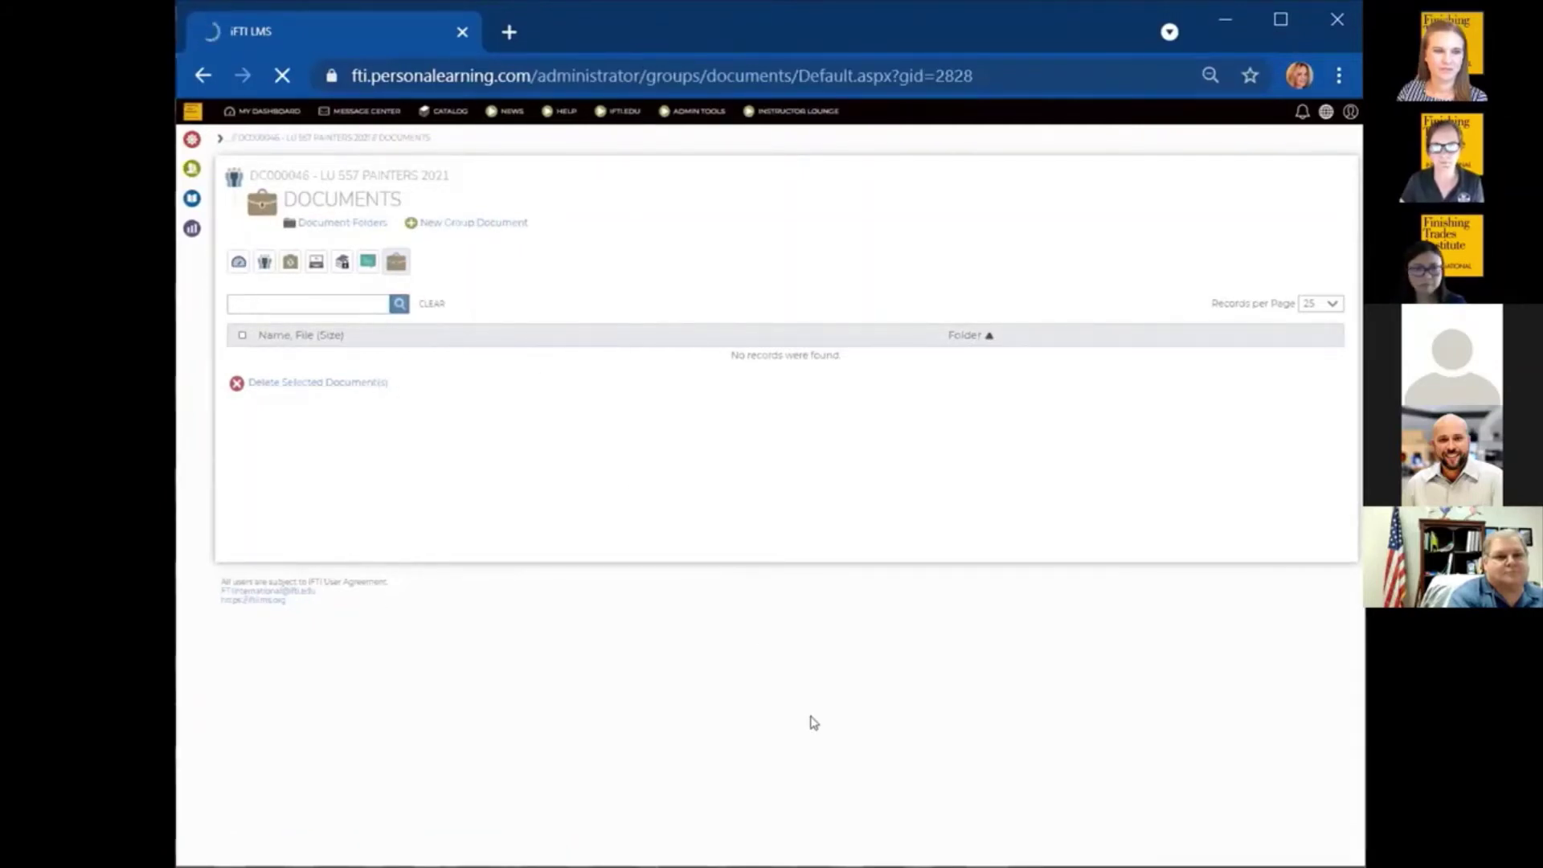
left_click(350, 343)
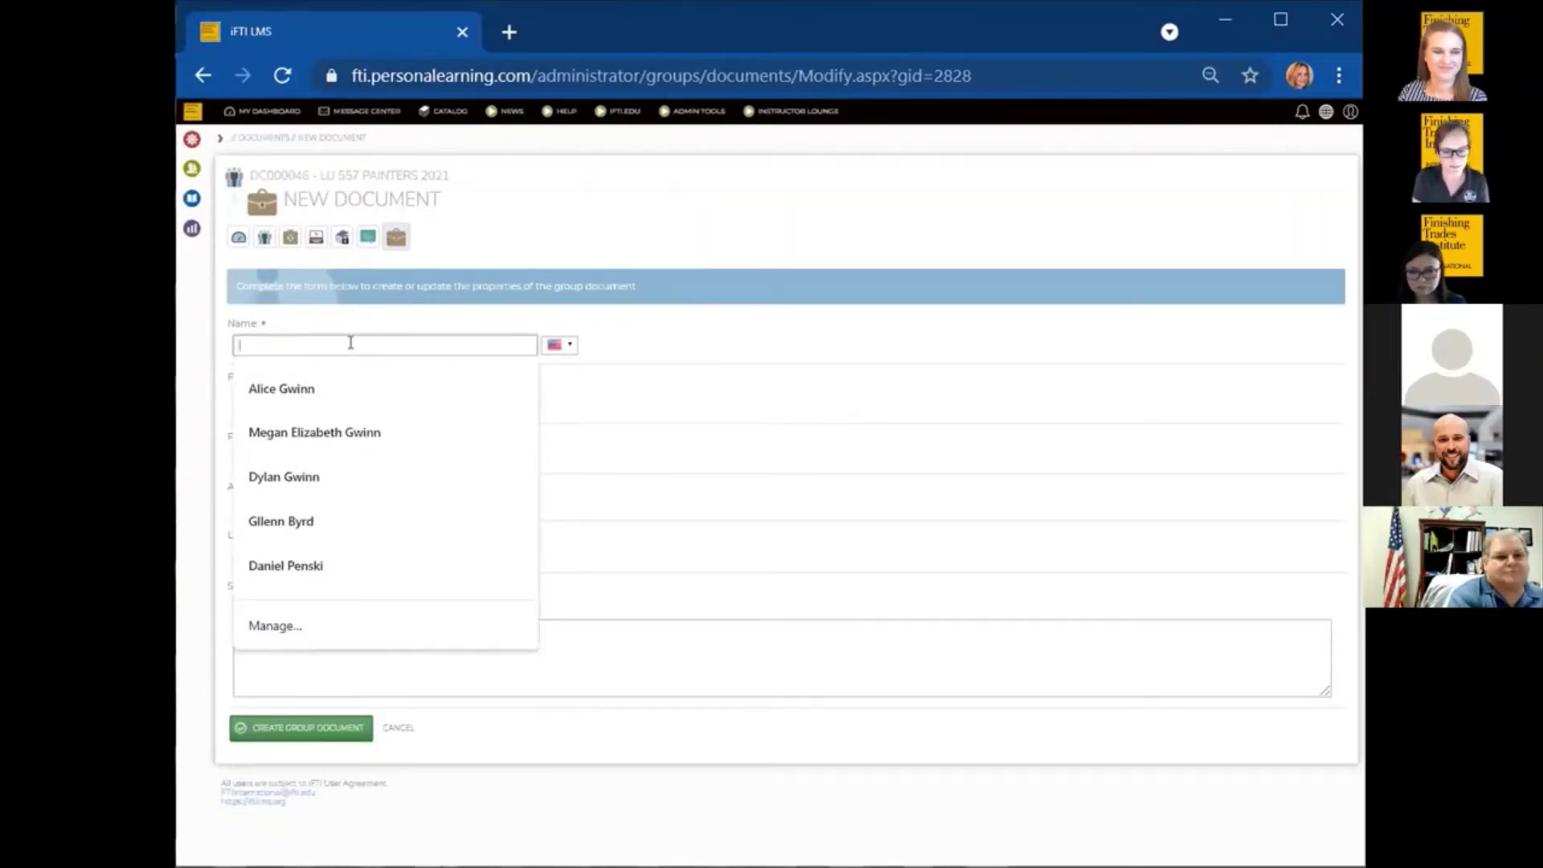
type("L")
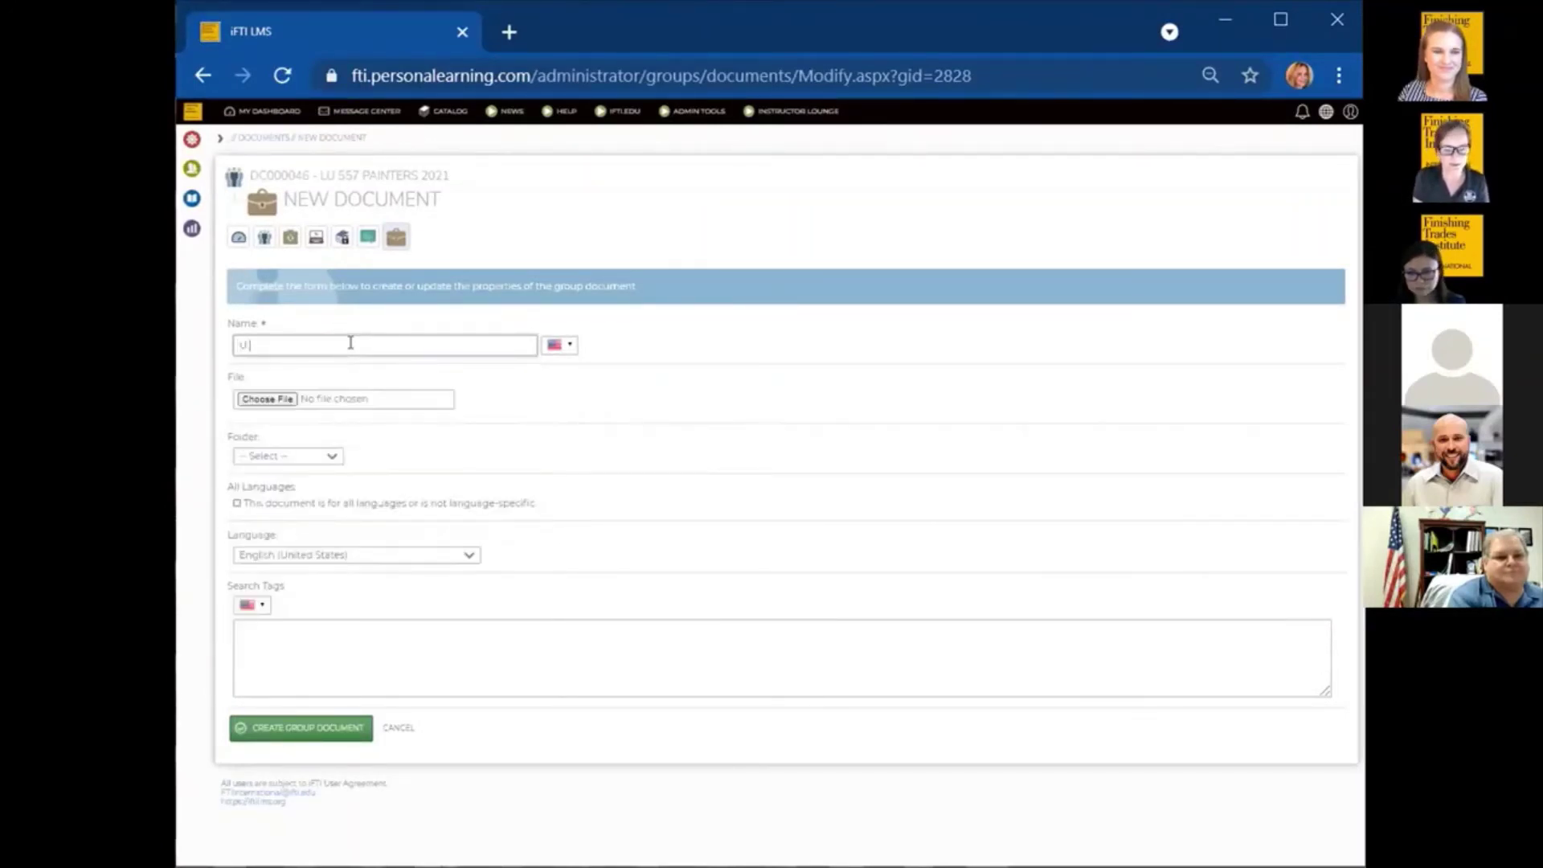
key("BackSpace")
type("L")
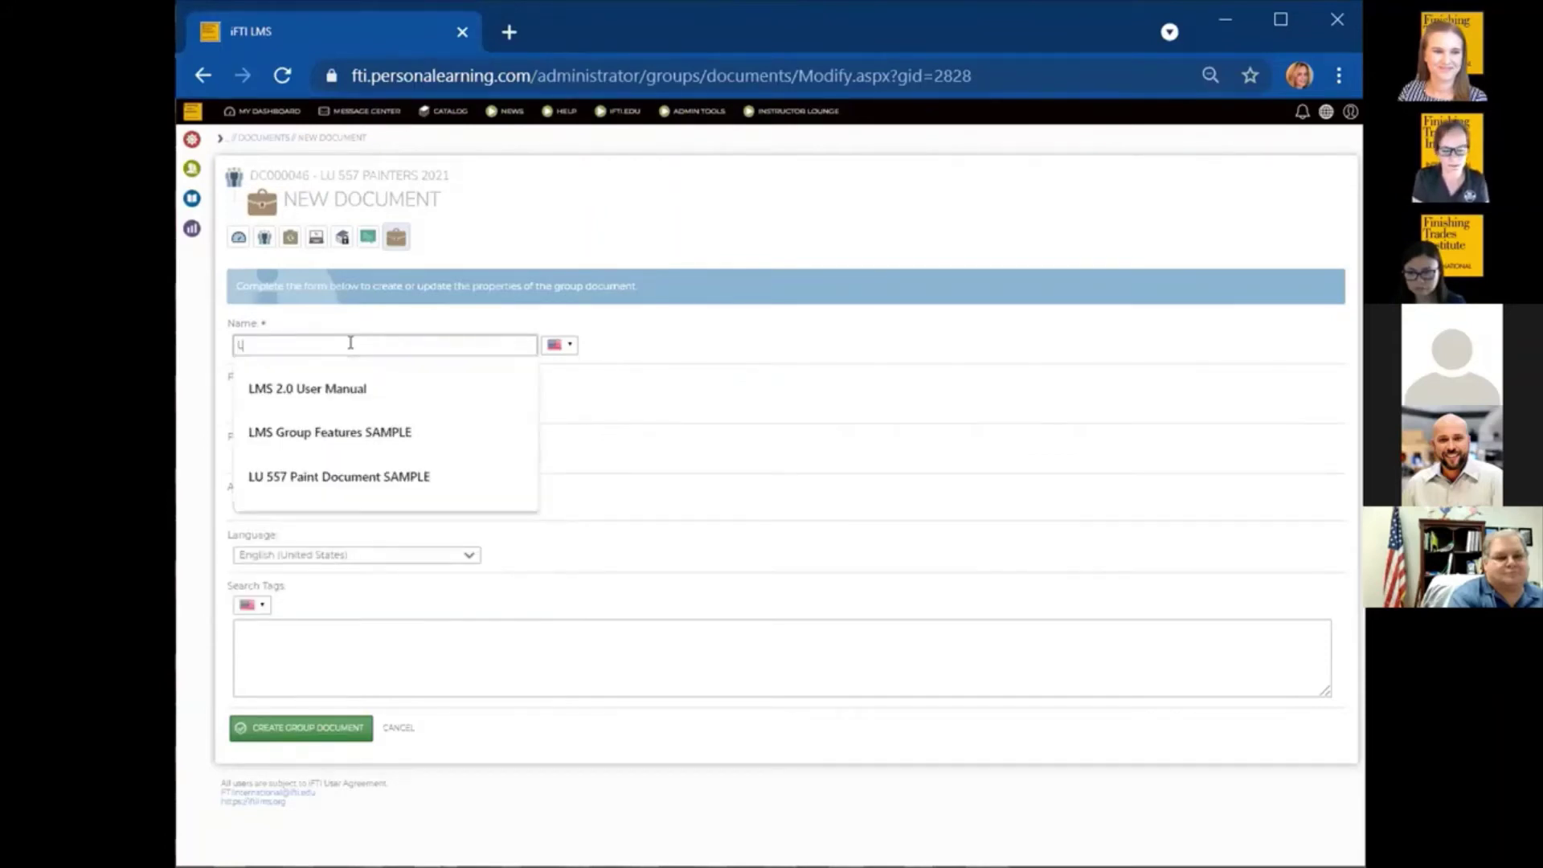
type("U 557 Paint Document SAMPLE")
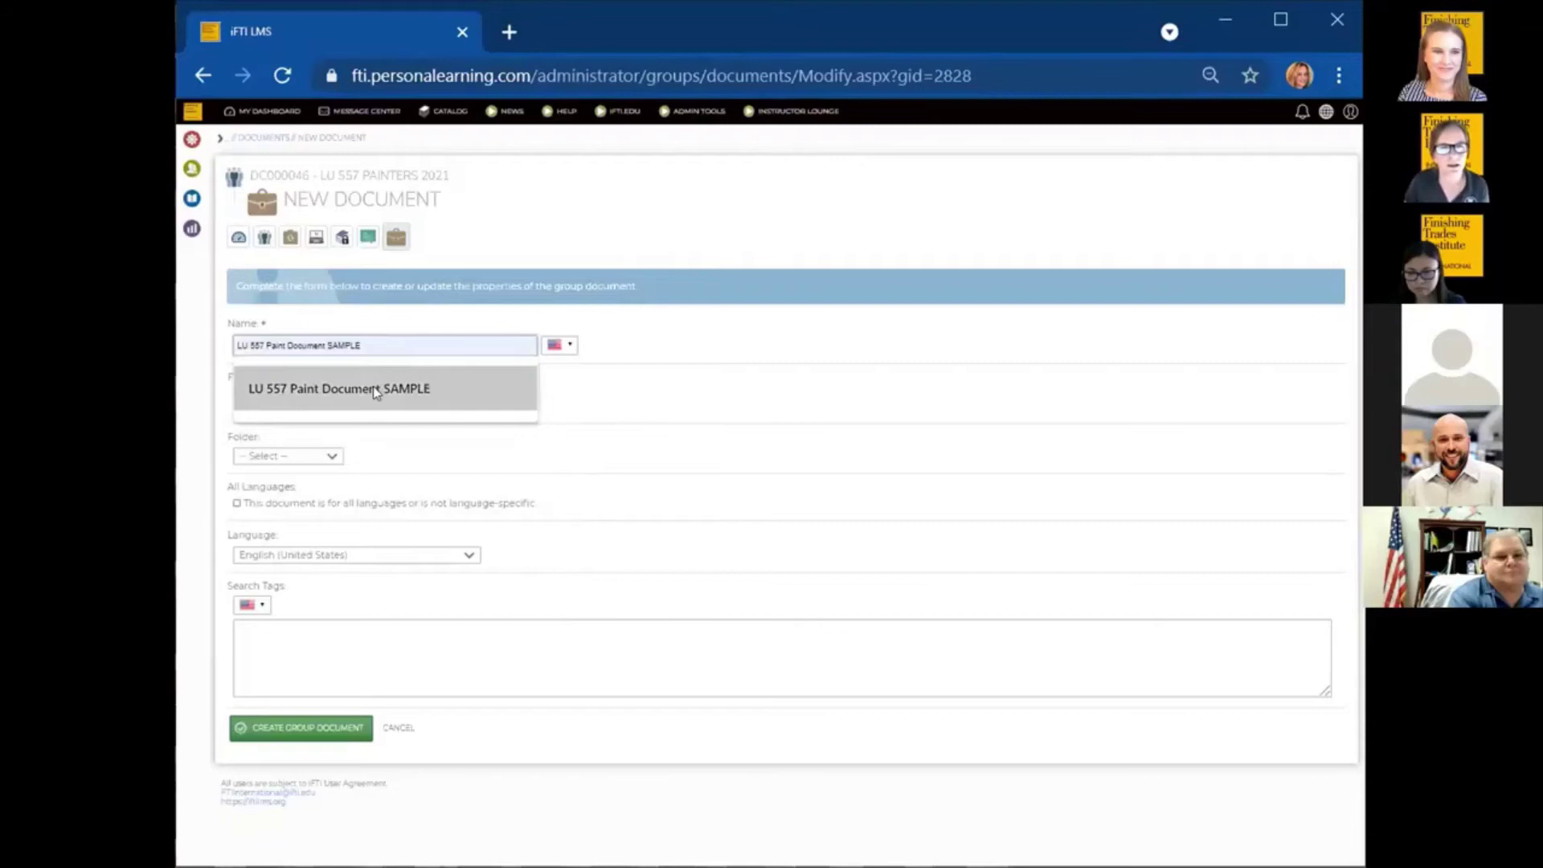
left_click(372, 388)
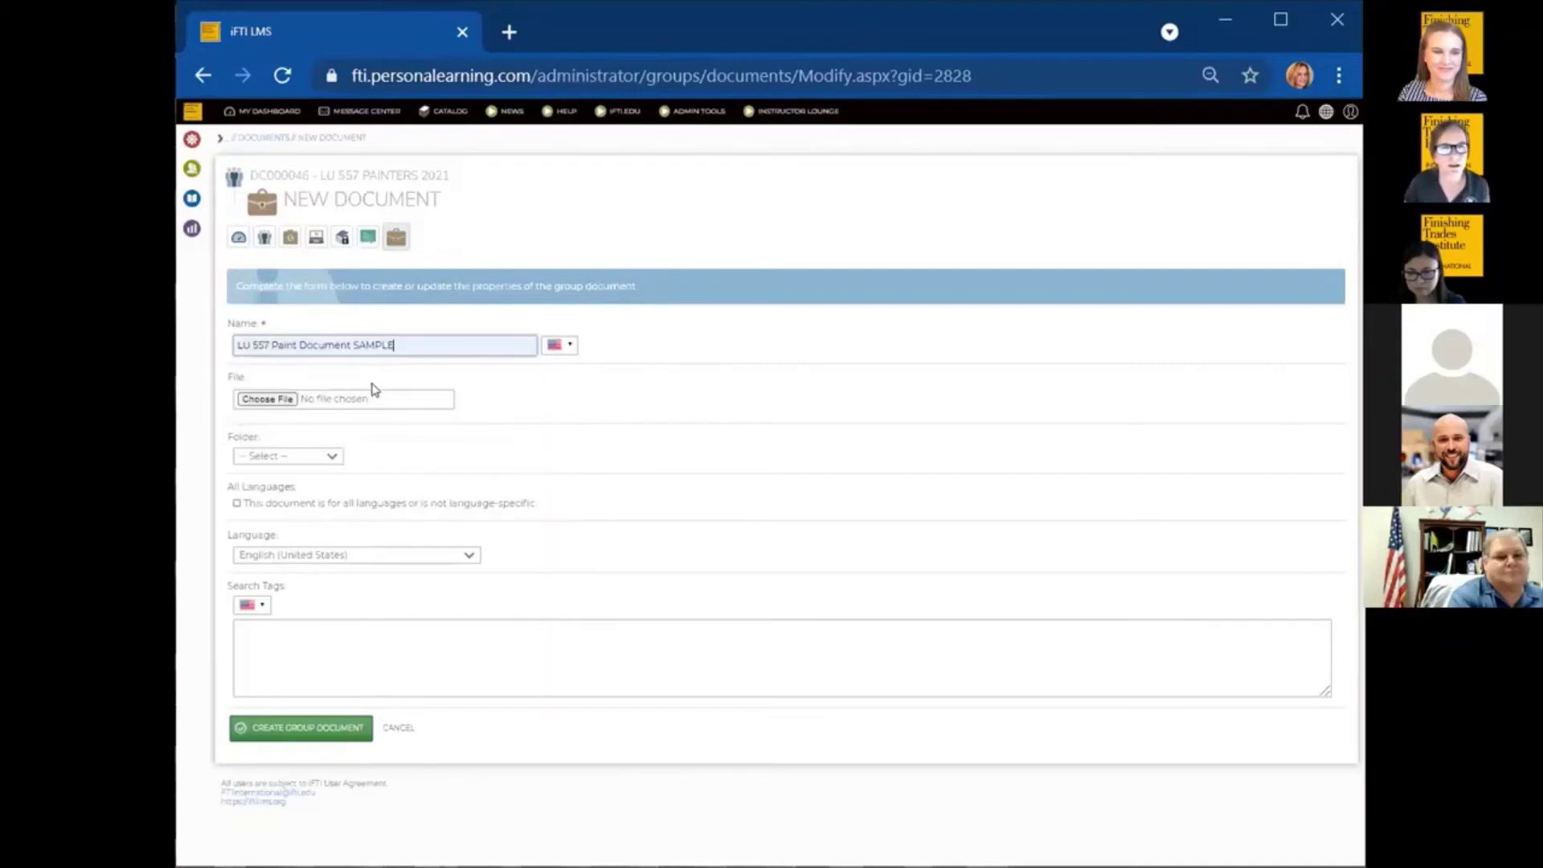
Attach the file "LU557 Group Document SAMPLE.docx" from Downloads to the new group document.
left_click(274, 398)
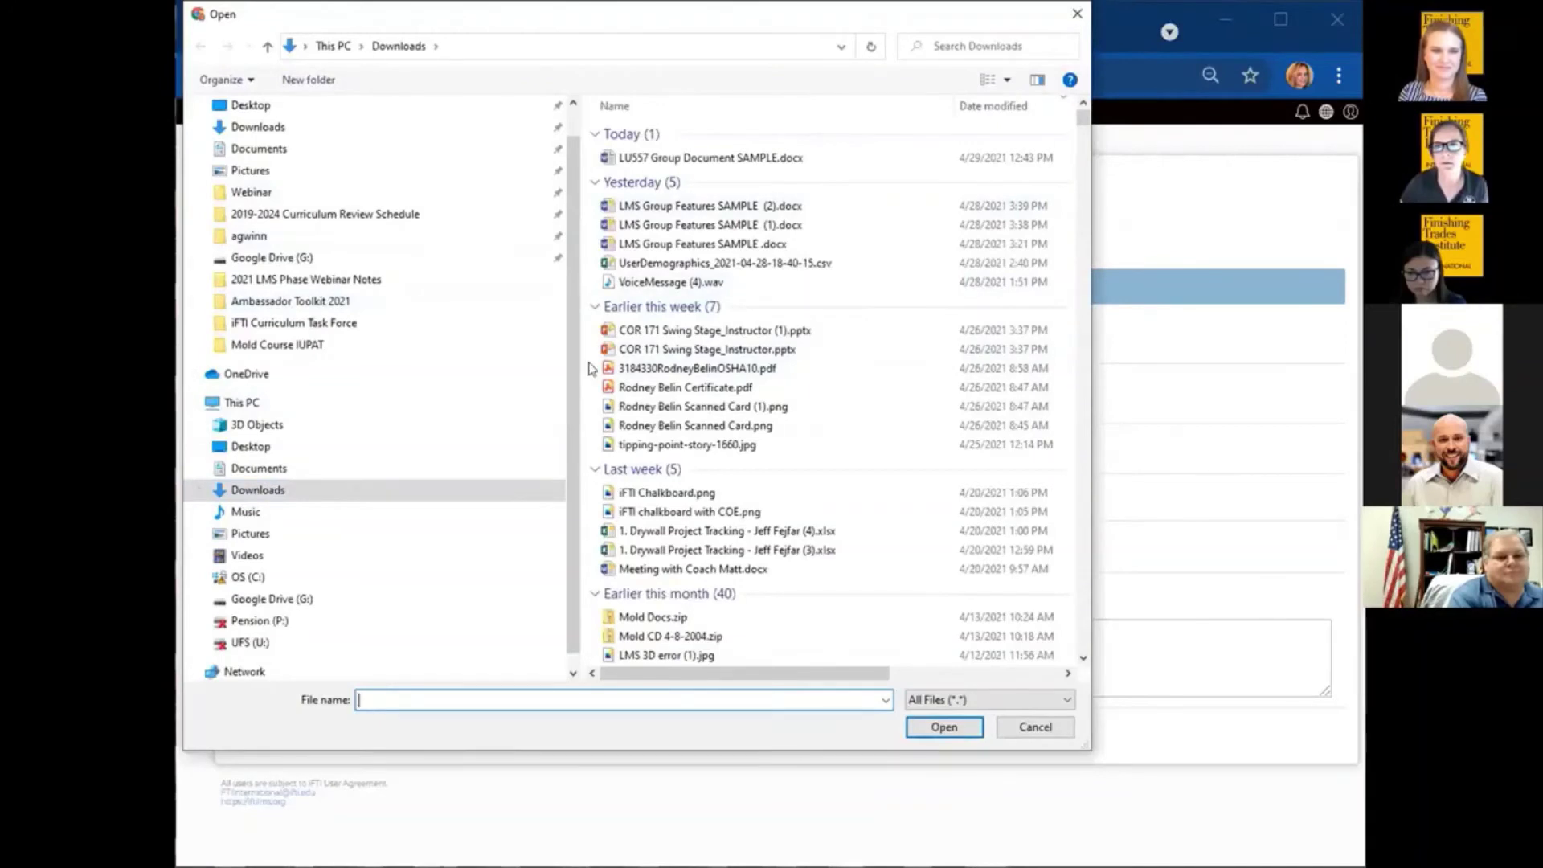
left_click(711, 158)
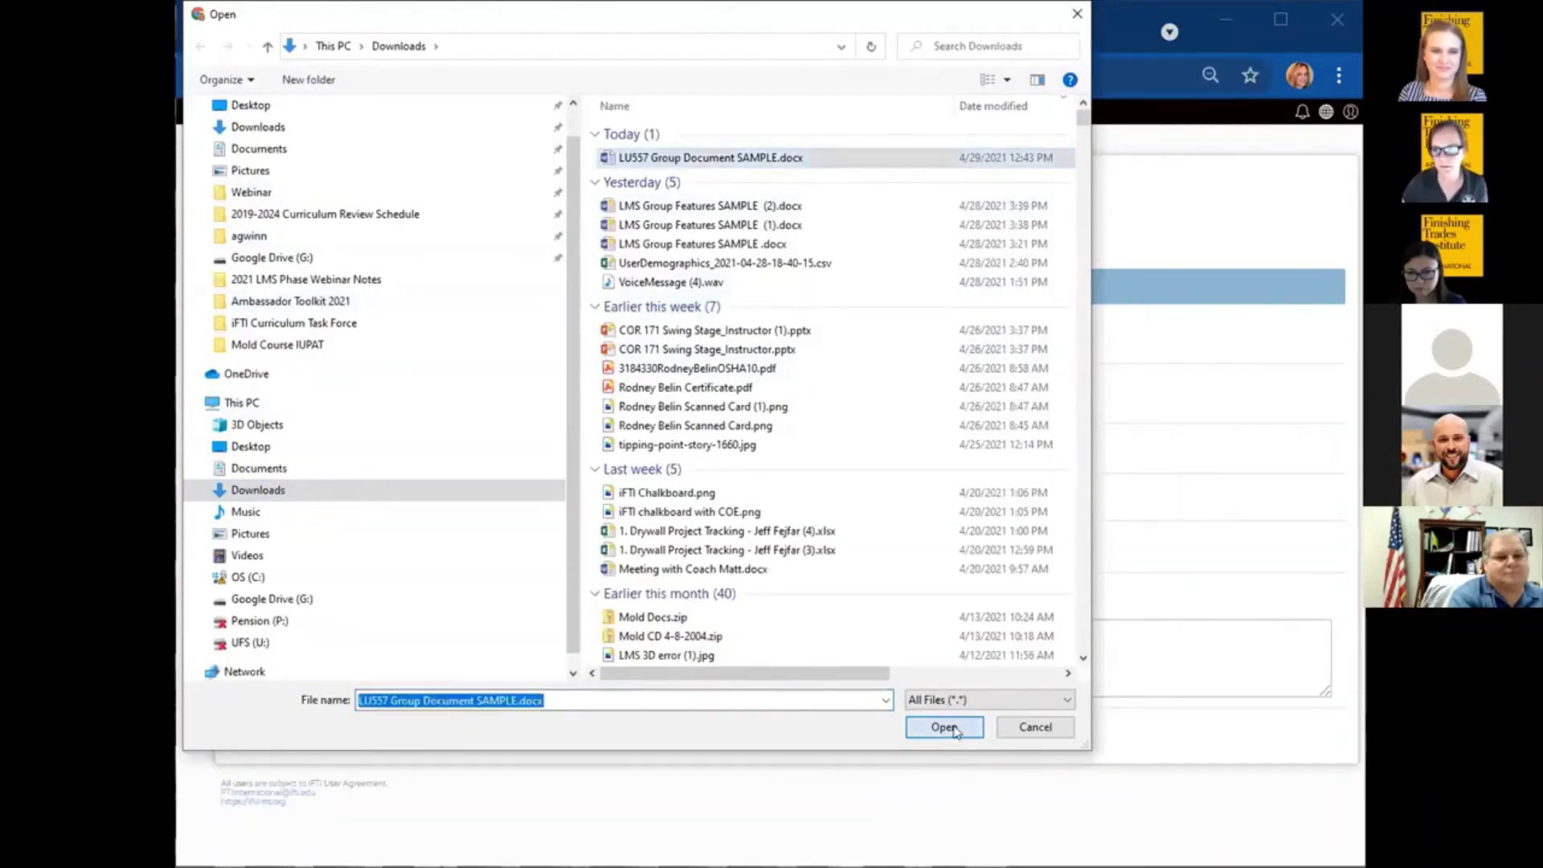
left_click(944, 728)
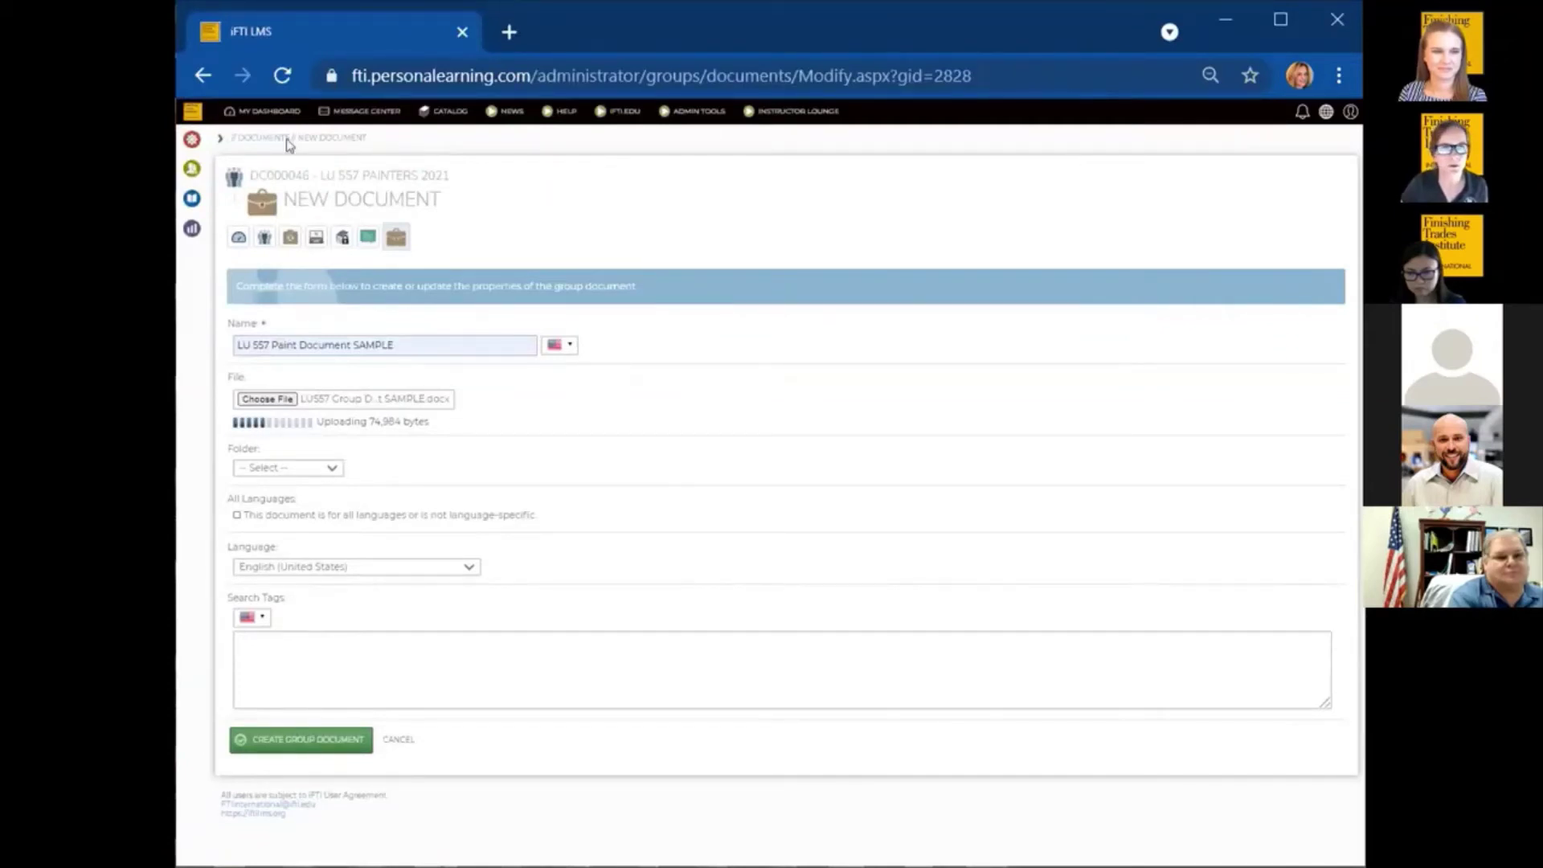
File the new document in the Painter's Manual folder and create the group document.
left_click(333, 469)
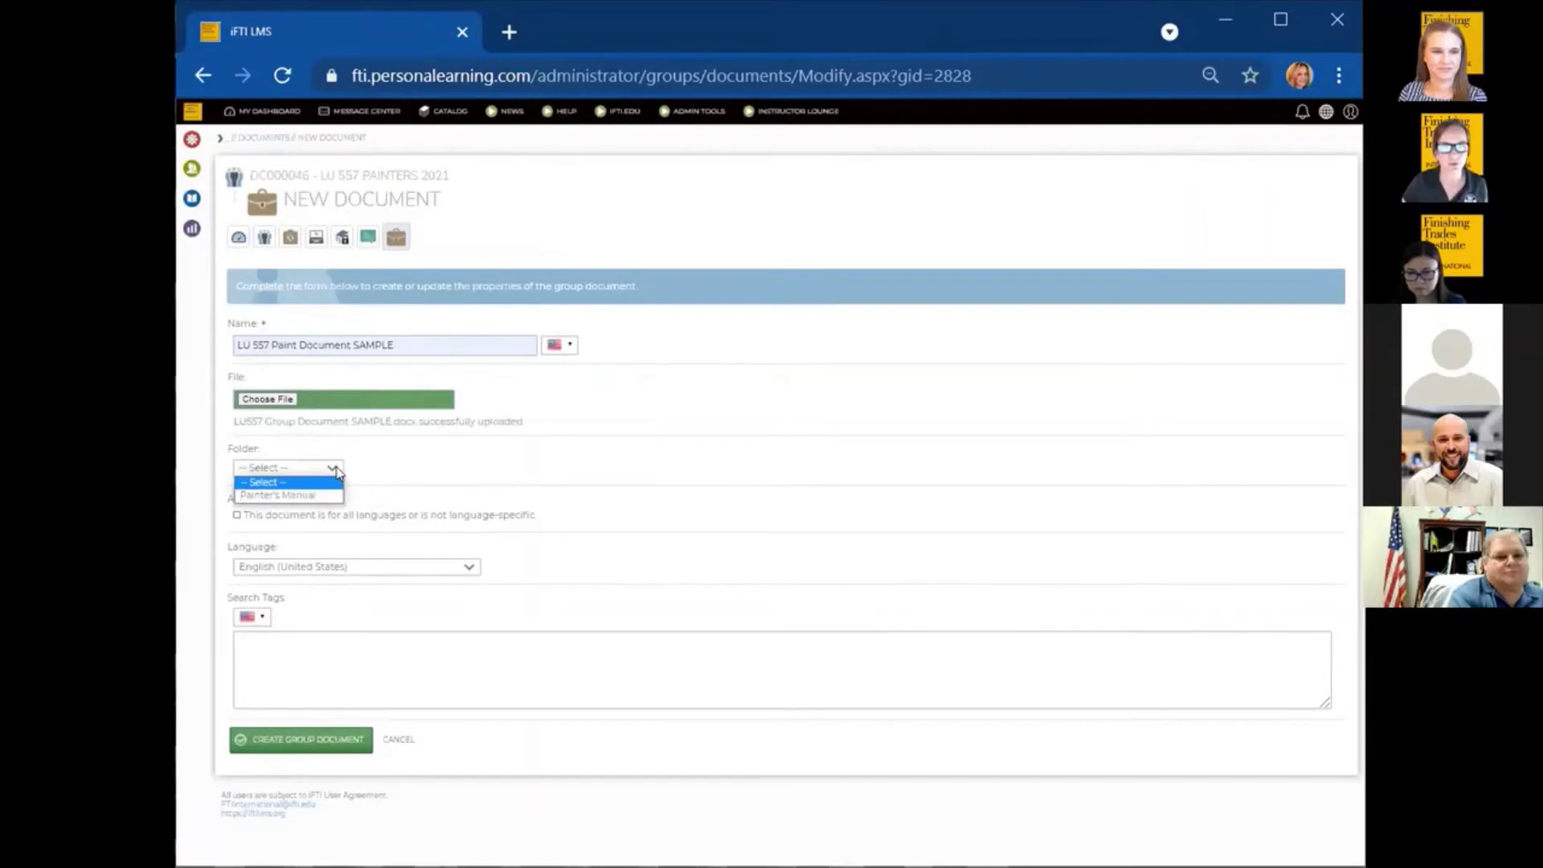
left_click(297, 497)
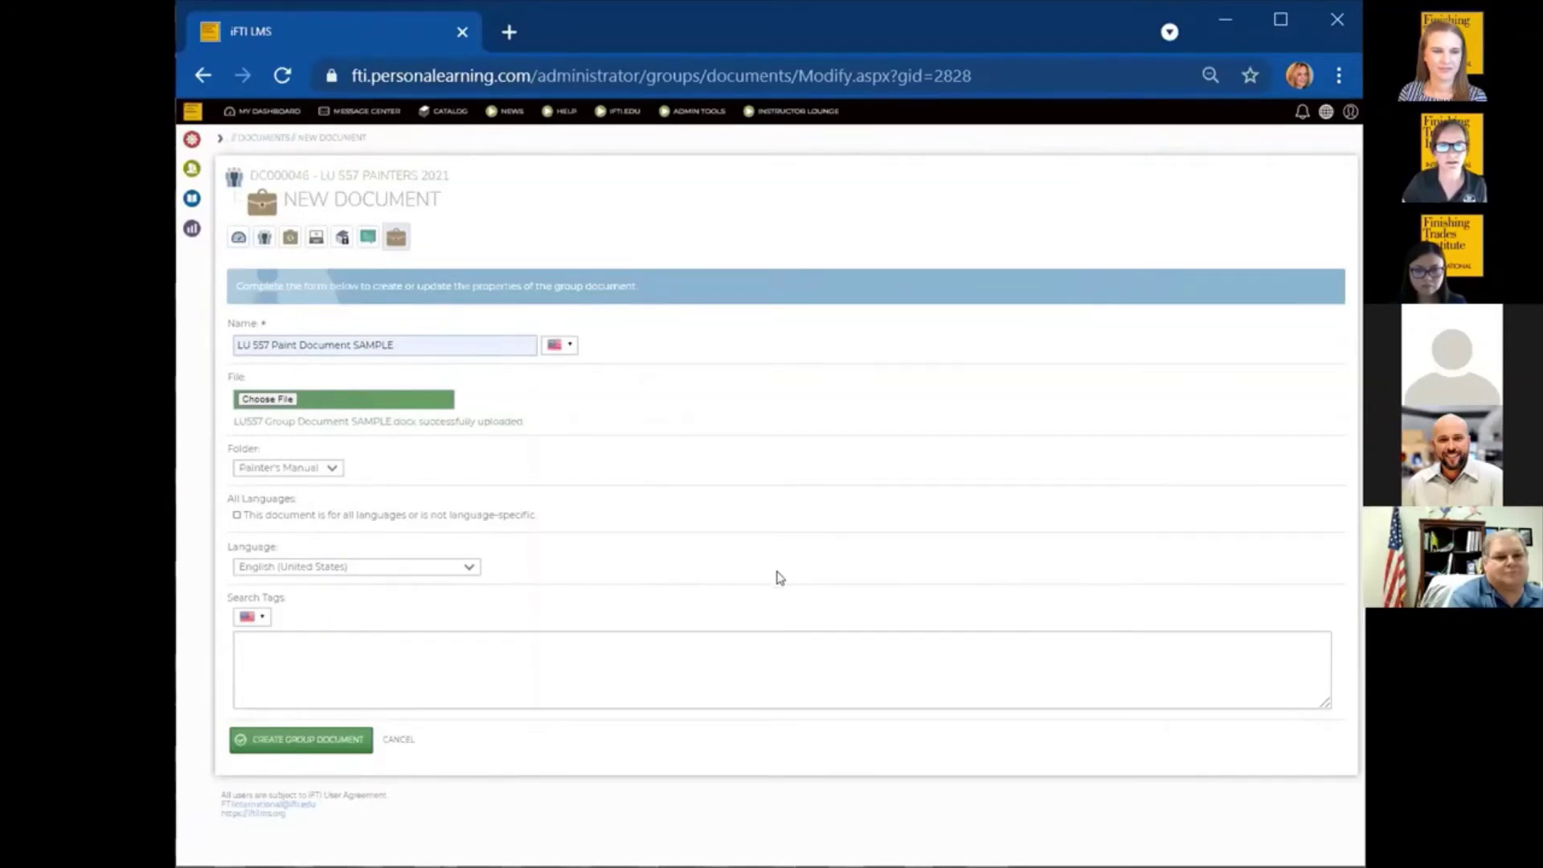
left_click(294, 743)
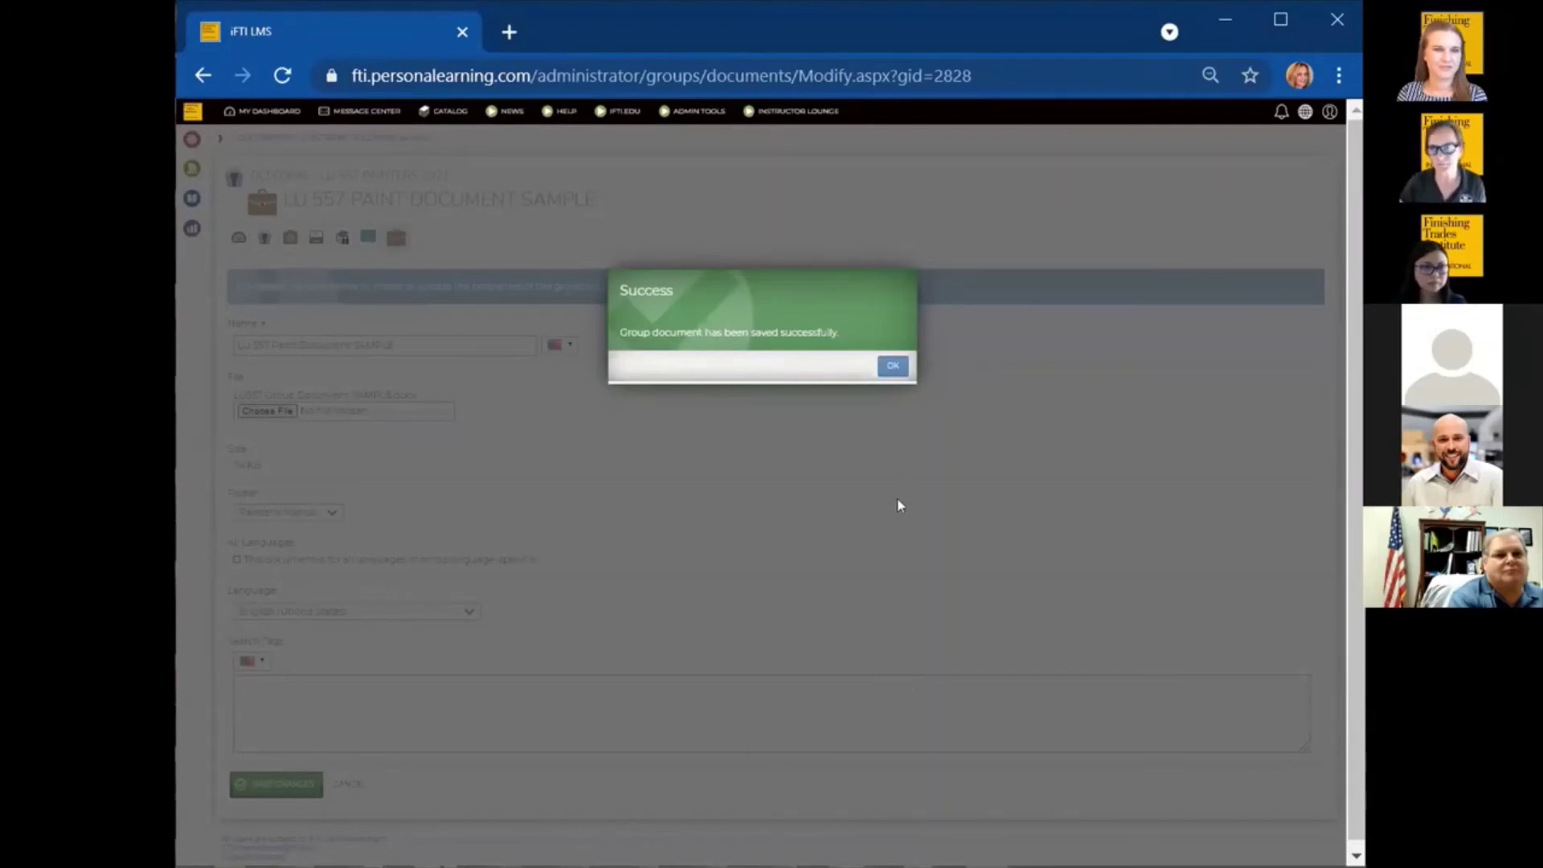
left_click(893, 366)
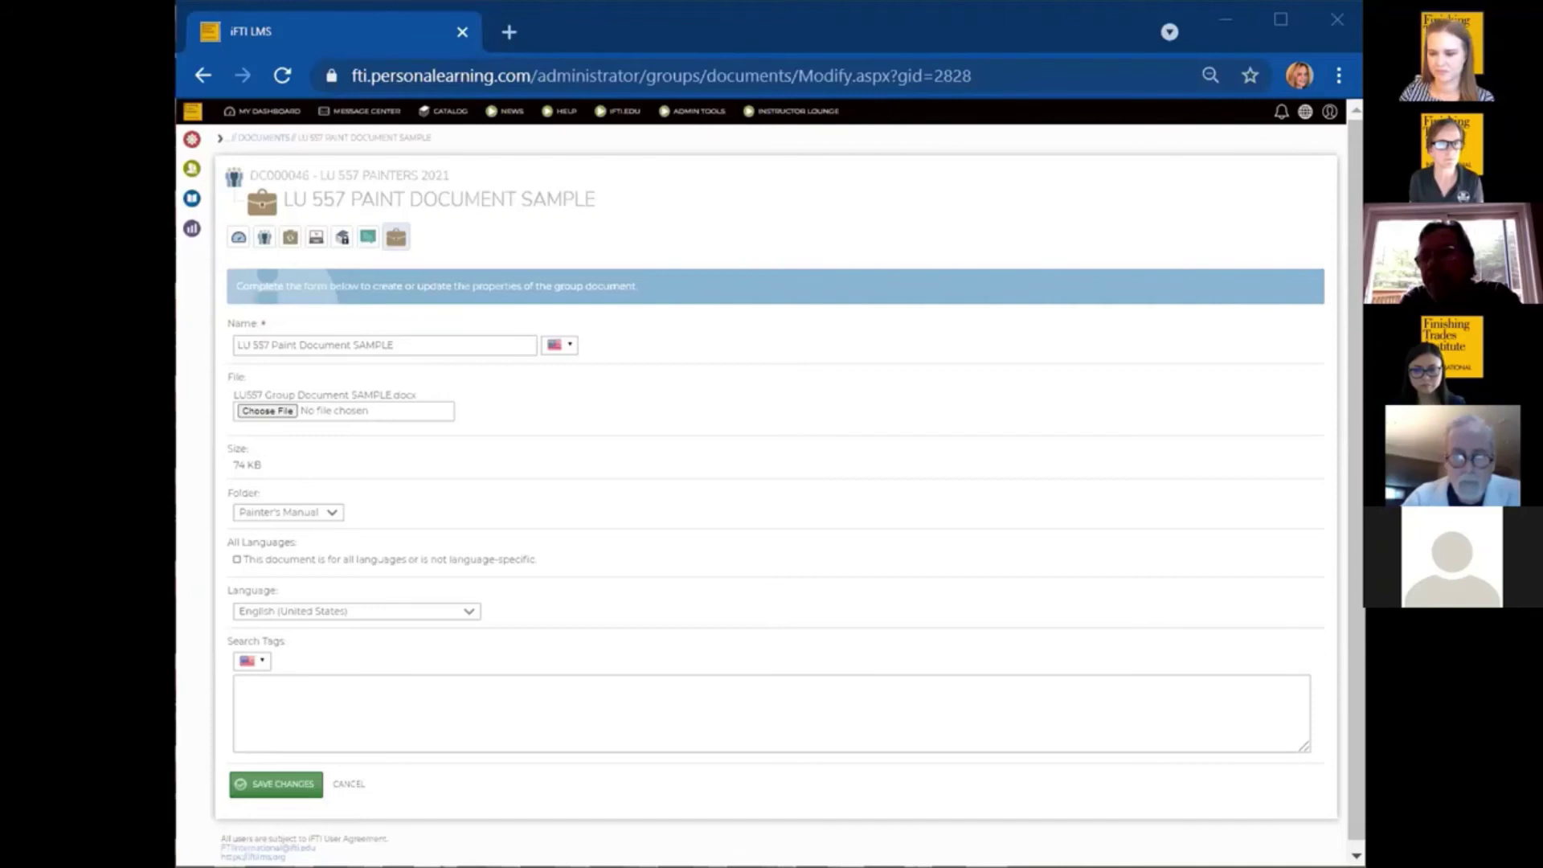
Check the group's members and re-save the "DC000046 – LU557 Painters 2021" ruleset with Match All and Local Union (LU) equals 557.
left_click(264, 238)
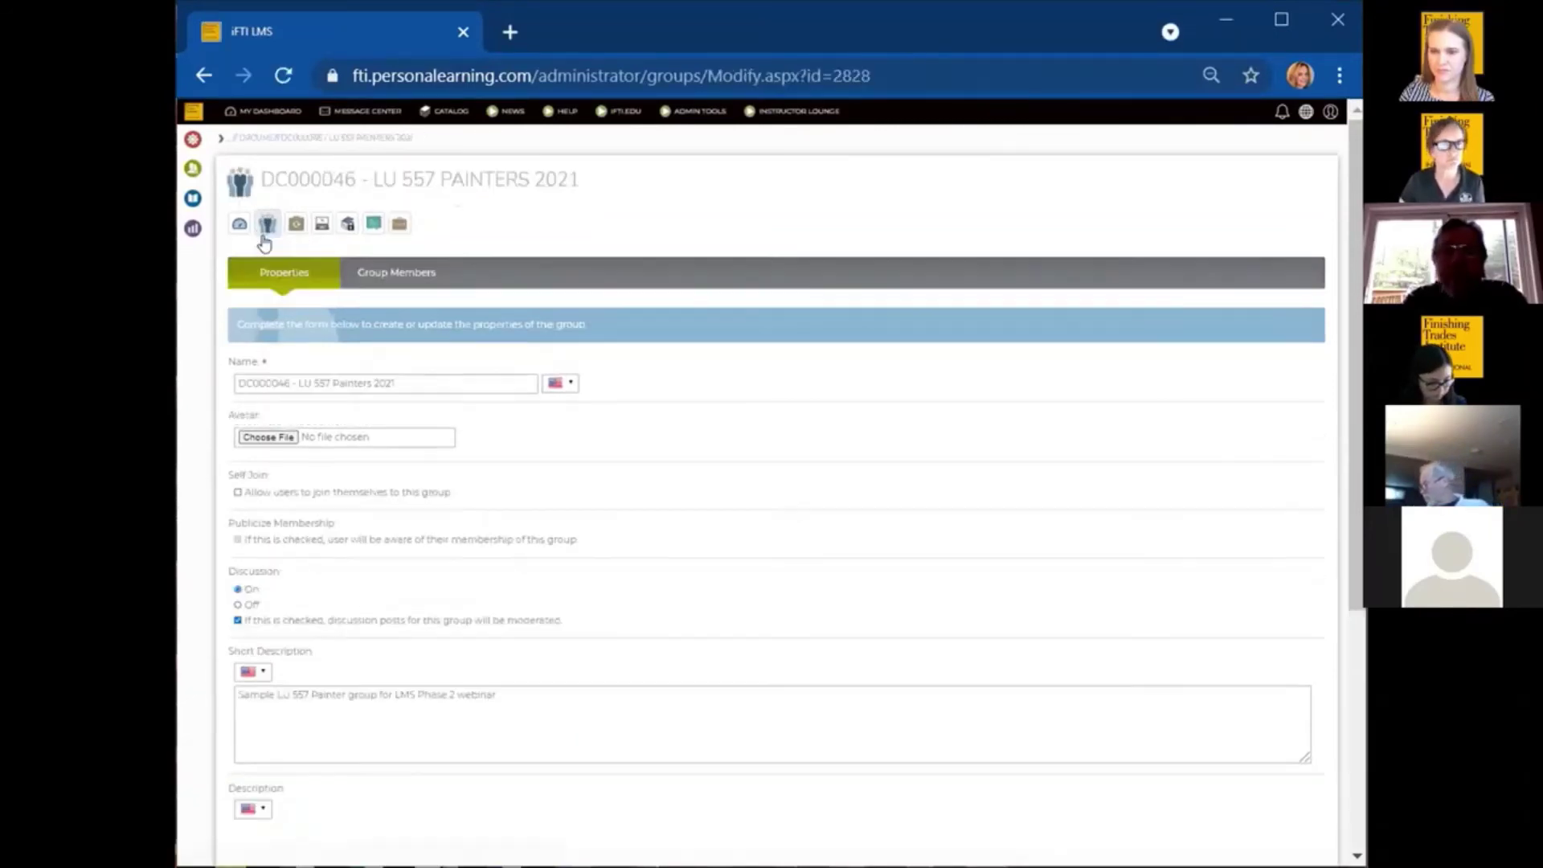
left_click(428, 276)
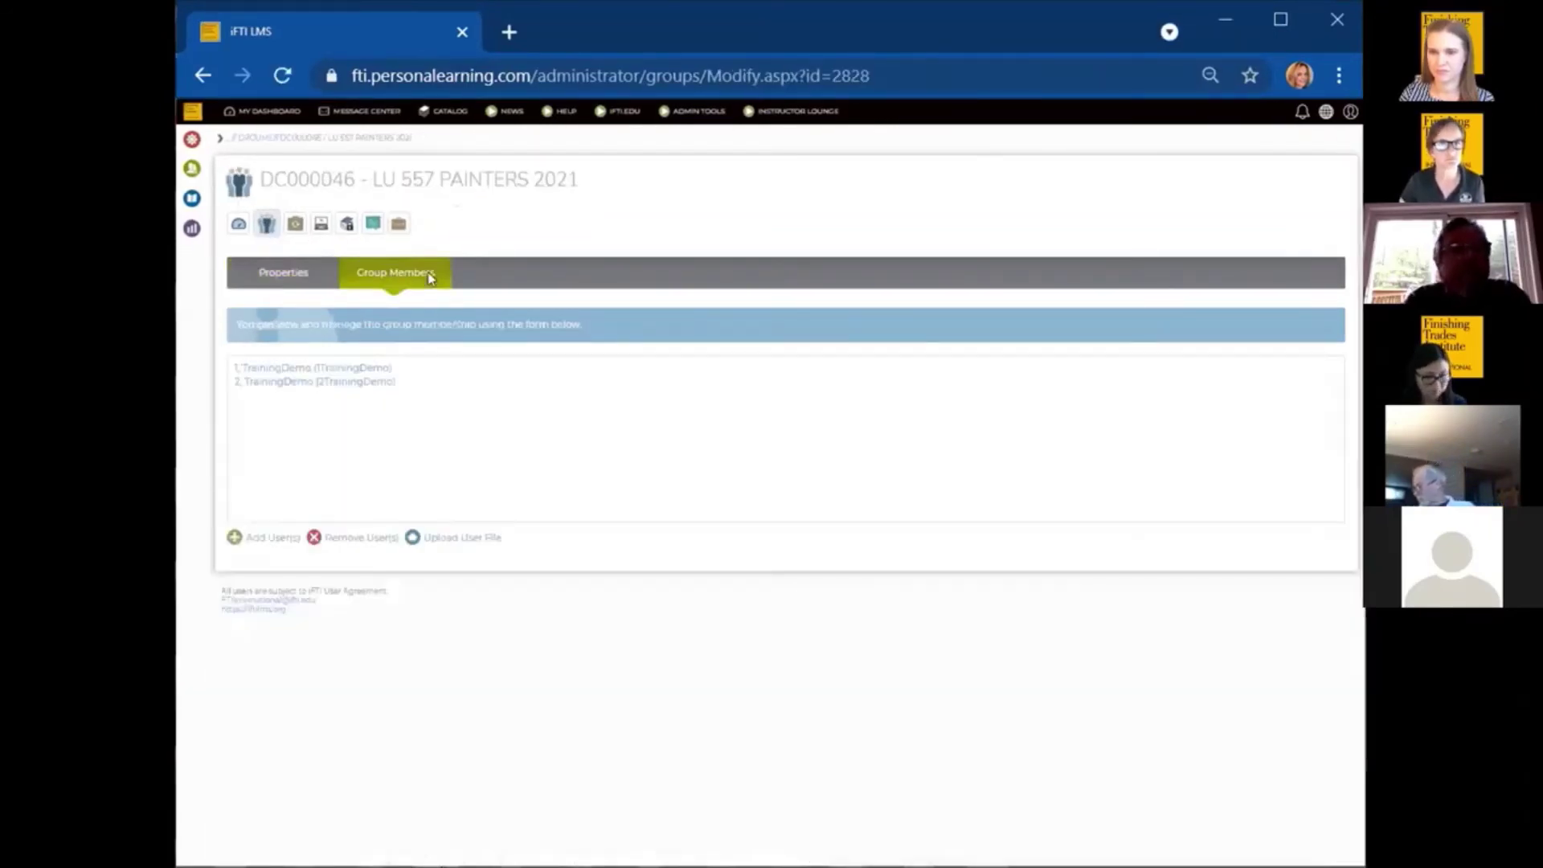
left_click(267, 225)
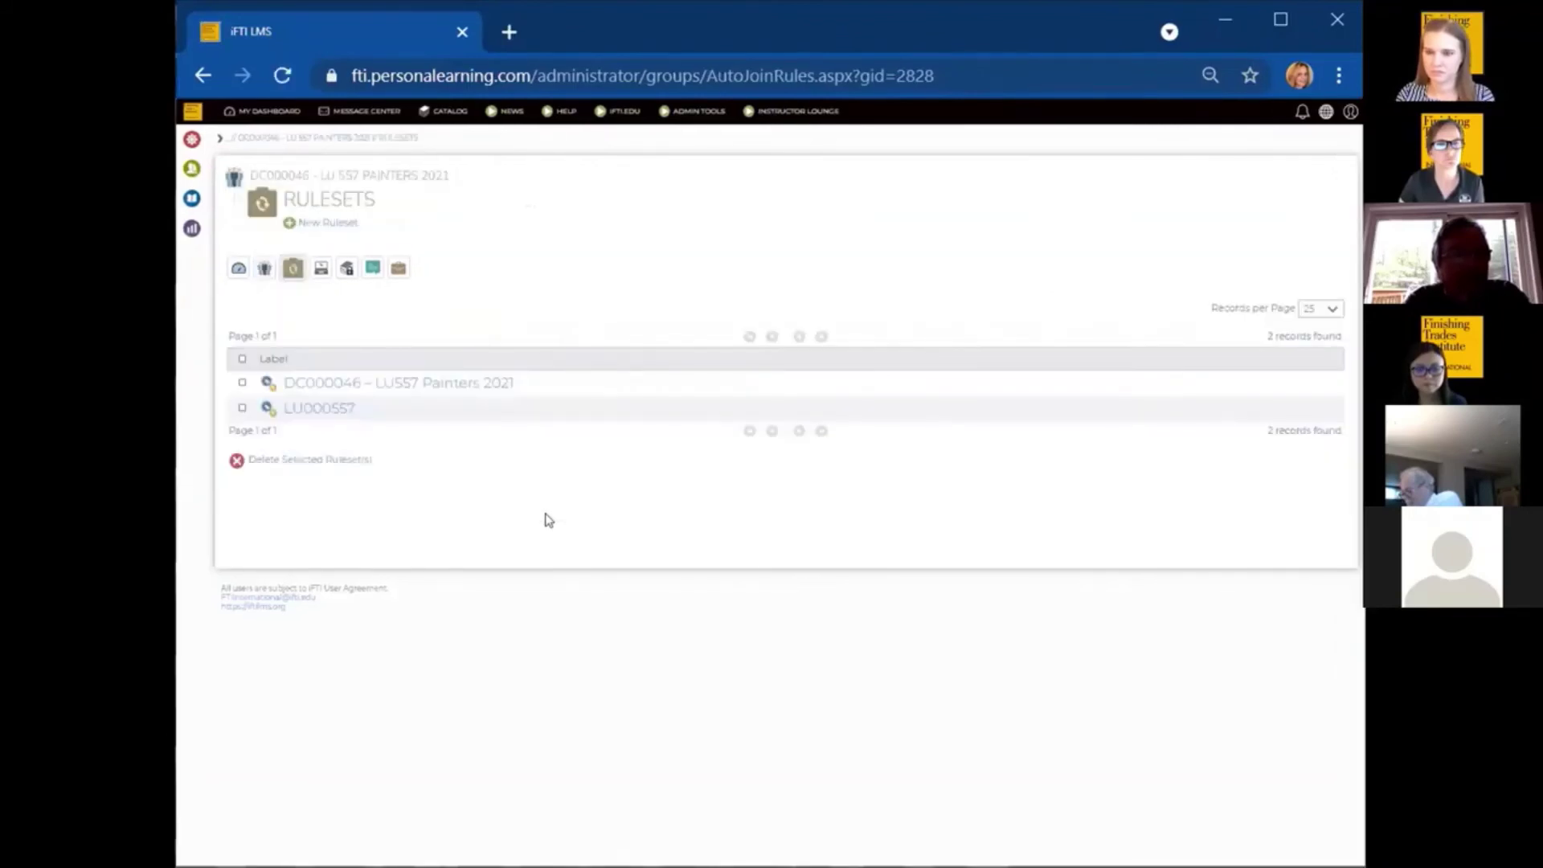
left_click(336, 387)
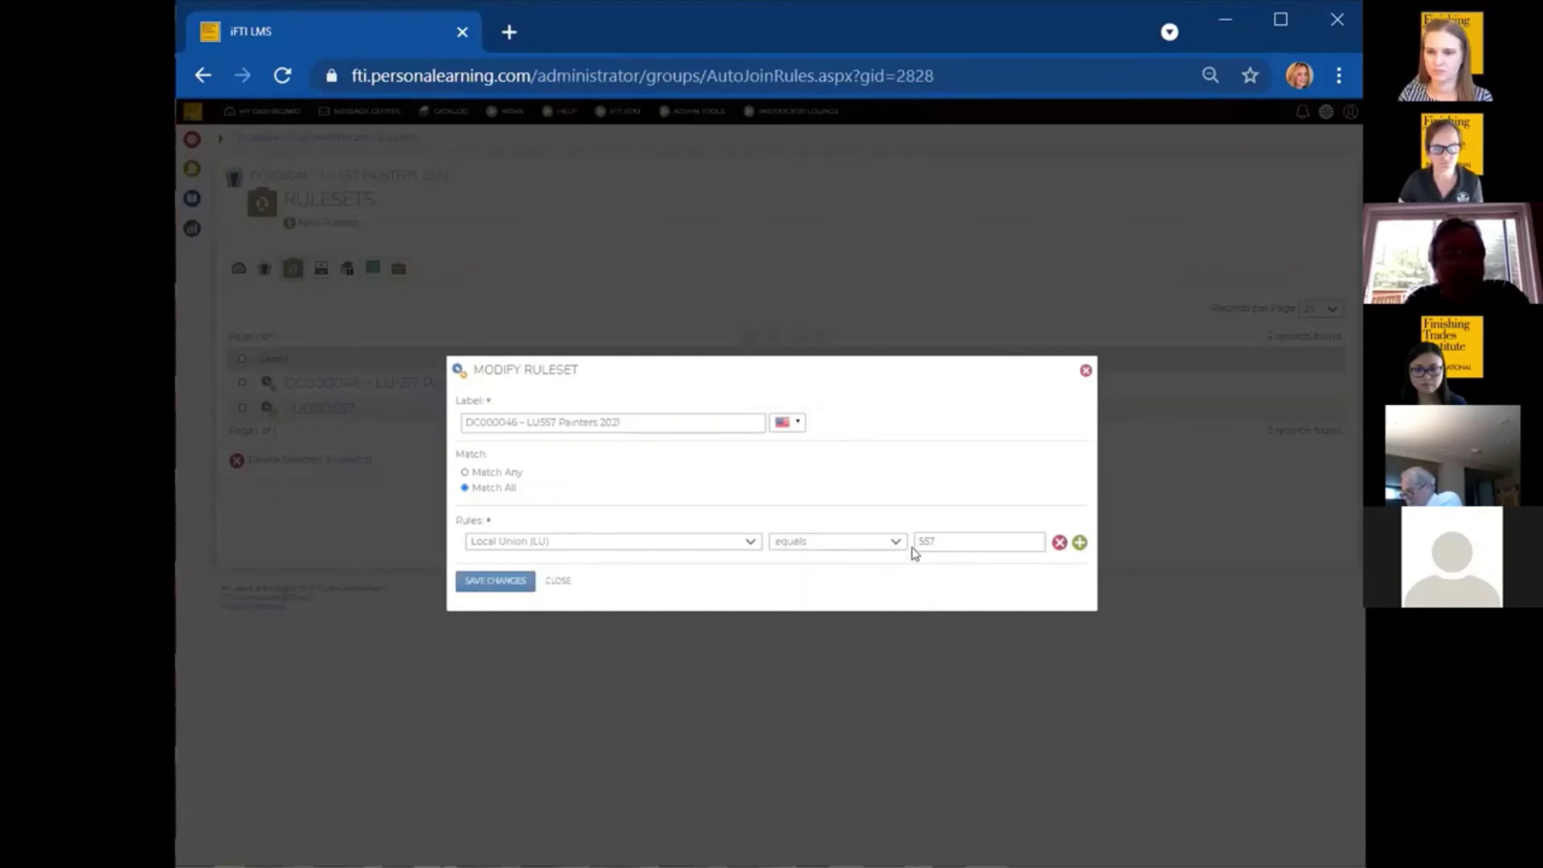
left_click(503, 582)
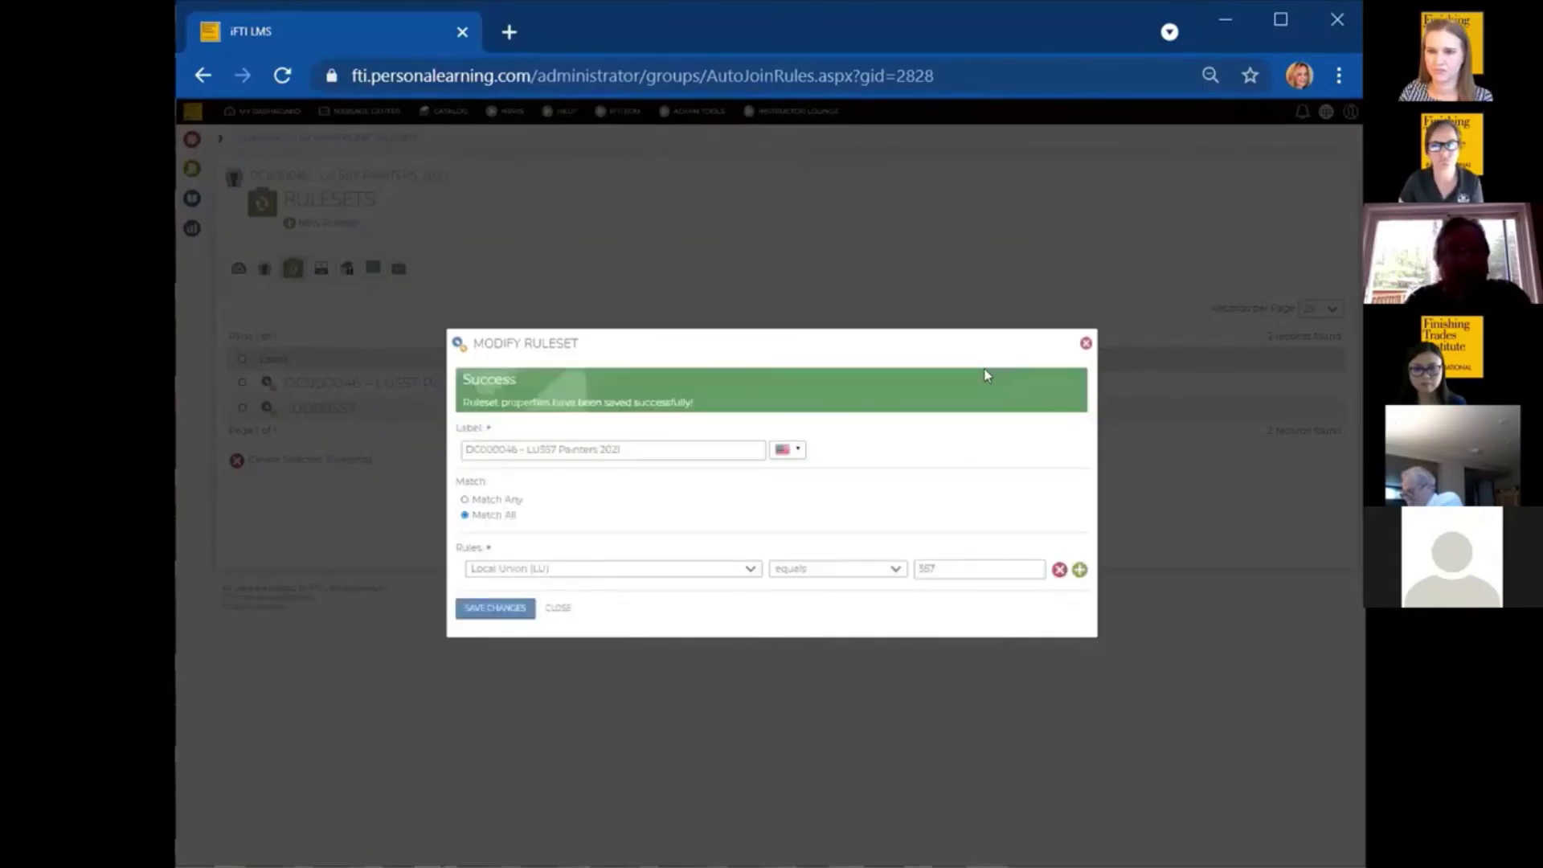
left_click(1085, 345)
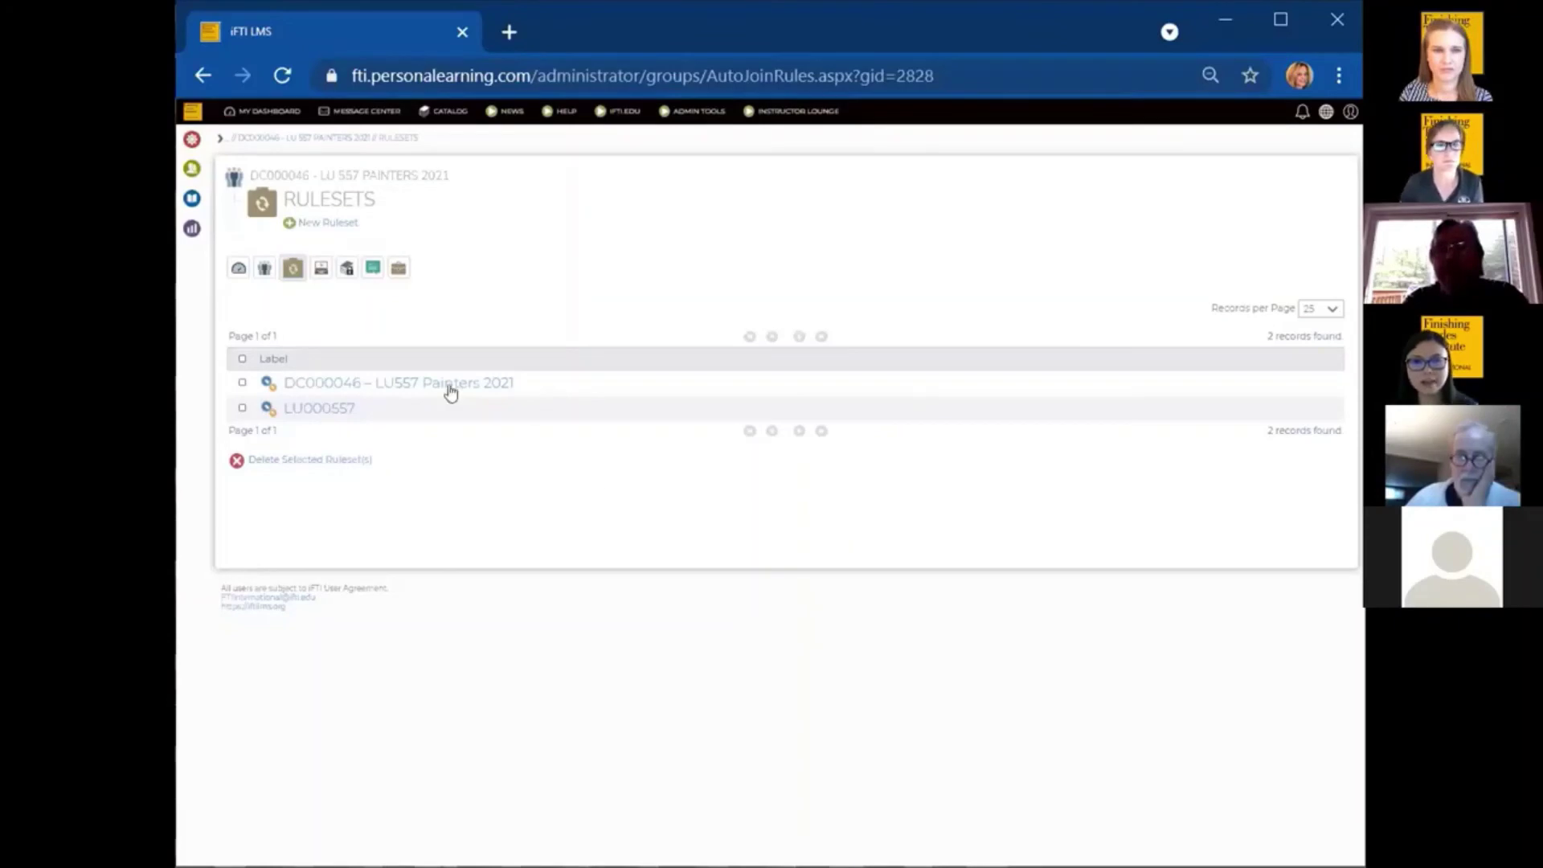
Check the group's auto-joined members and review the rule in the "DC000046 – LU557 Painters 2021" ruleset without saving, returning to the group's page.
left_click(265, 267)
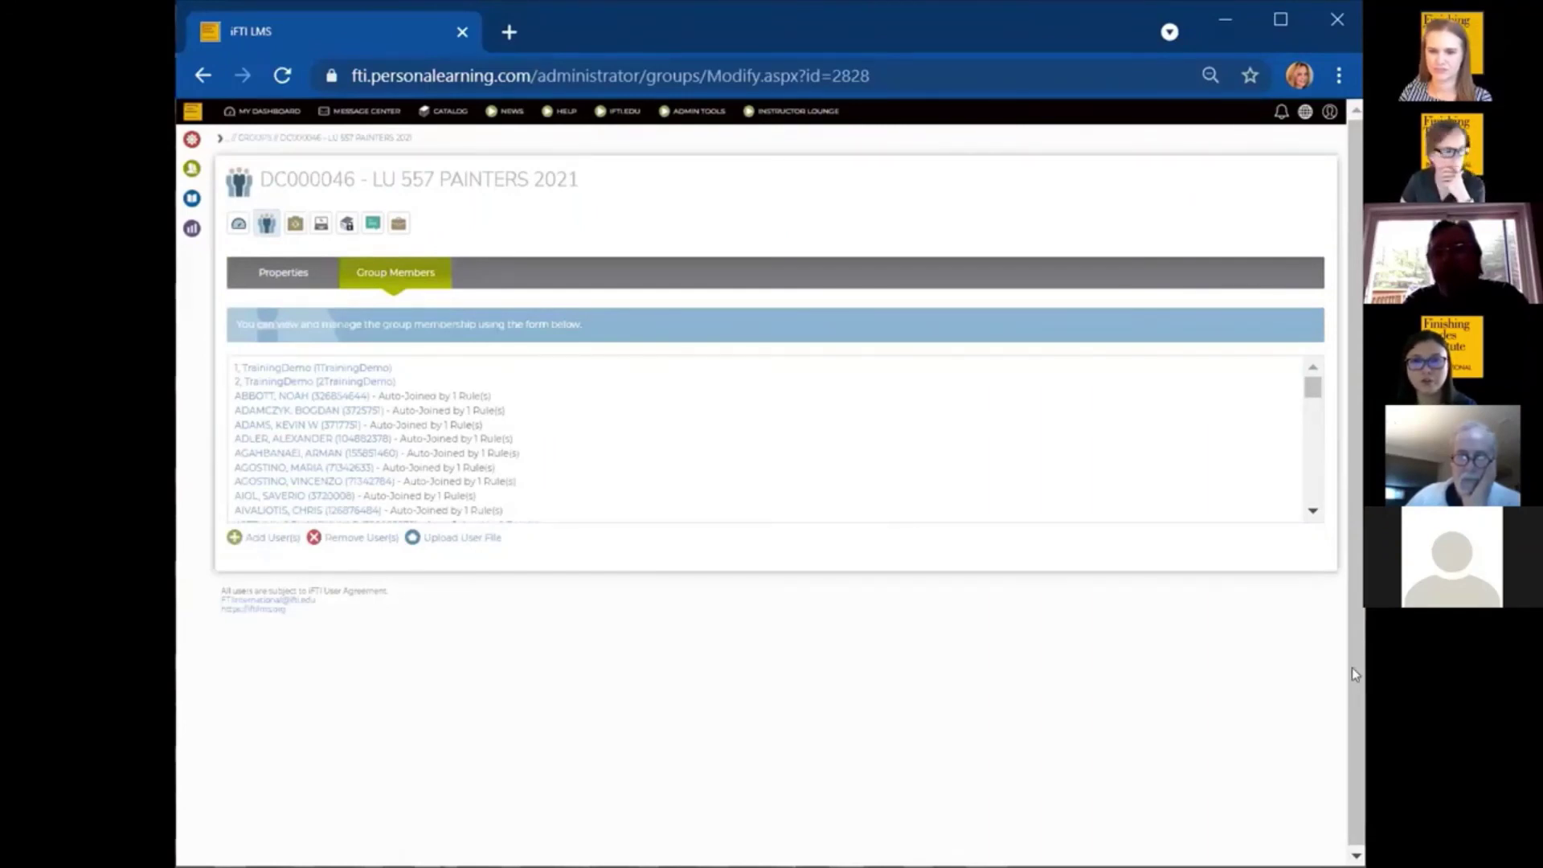
left_click(1322, 573)
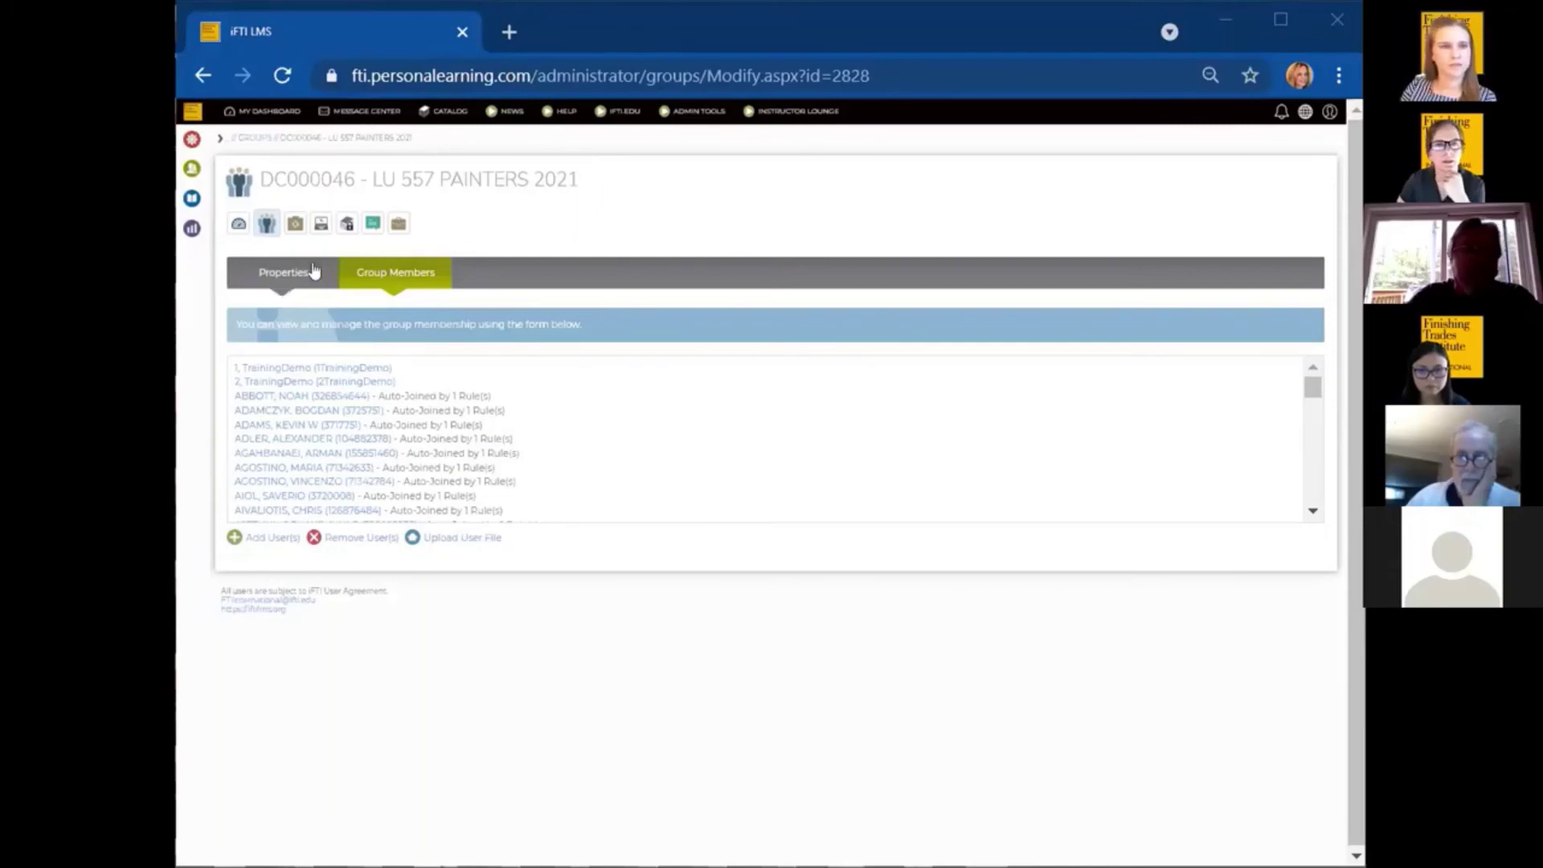
left_click(295, 227)
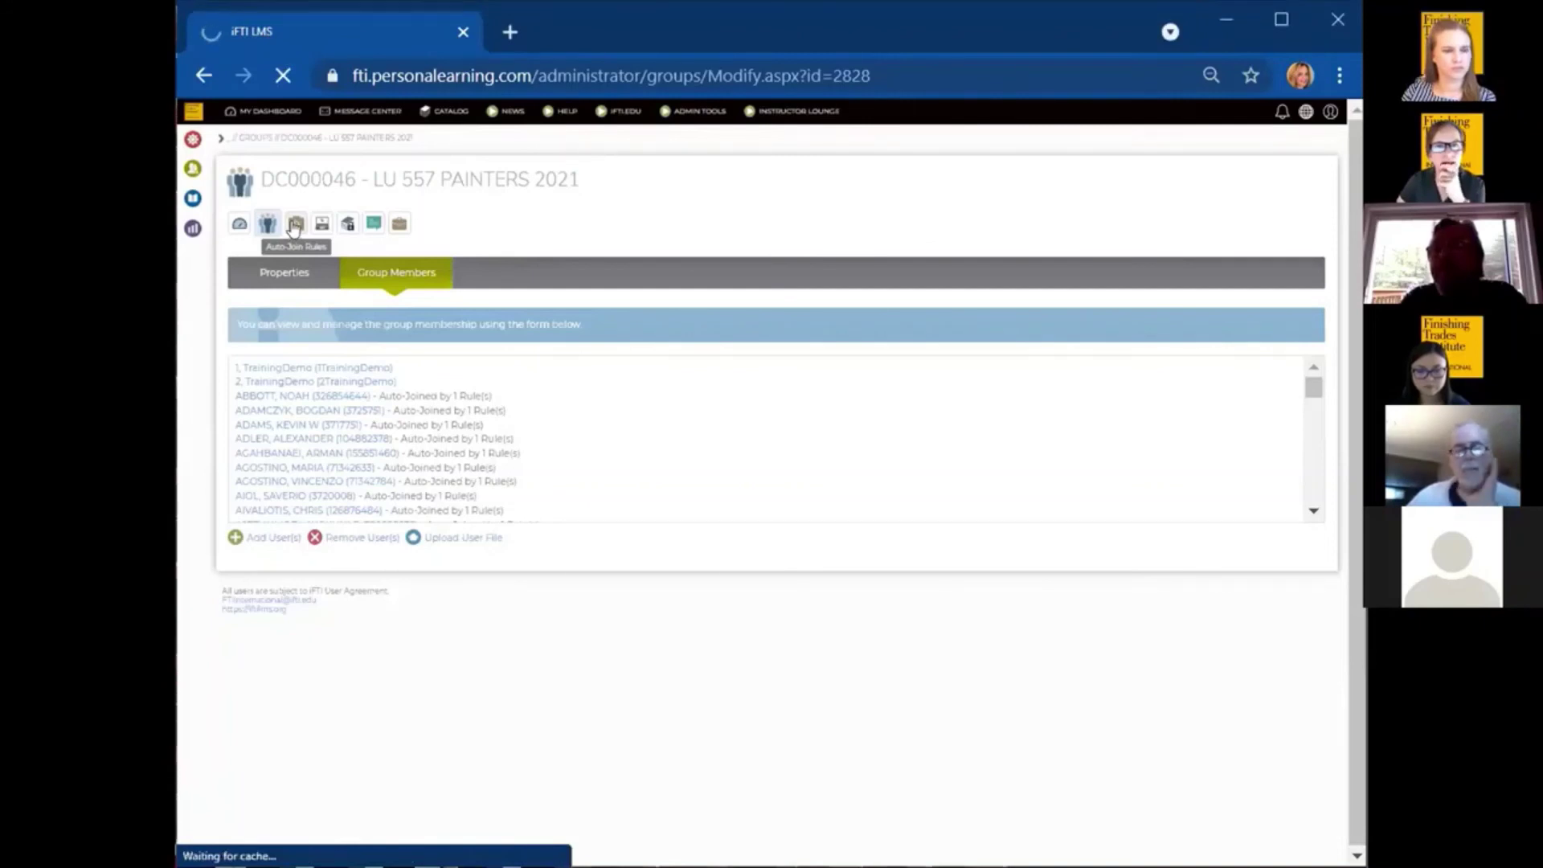
left_click(293, 228)
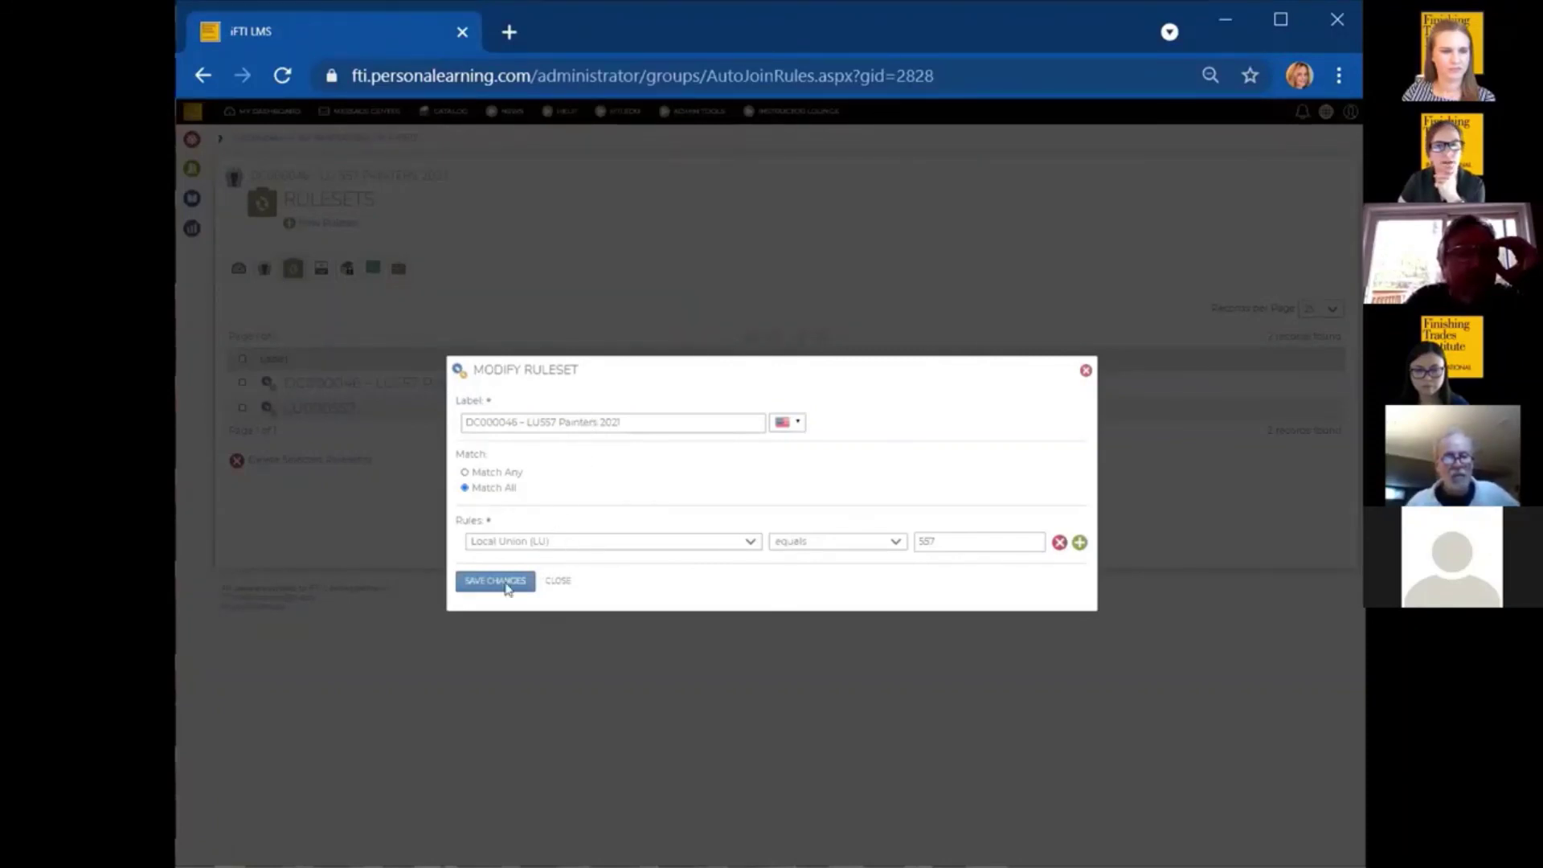
left_click(558, 582)
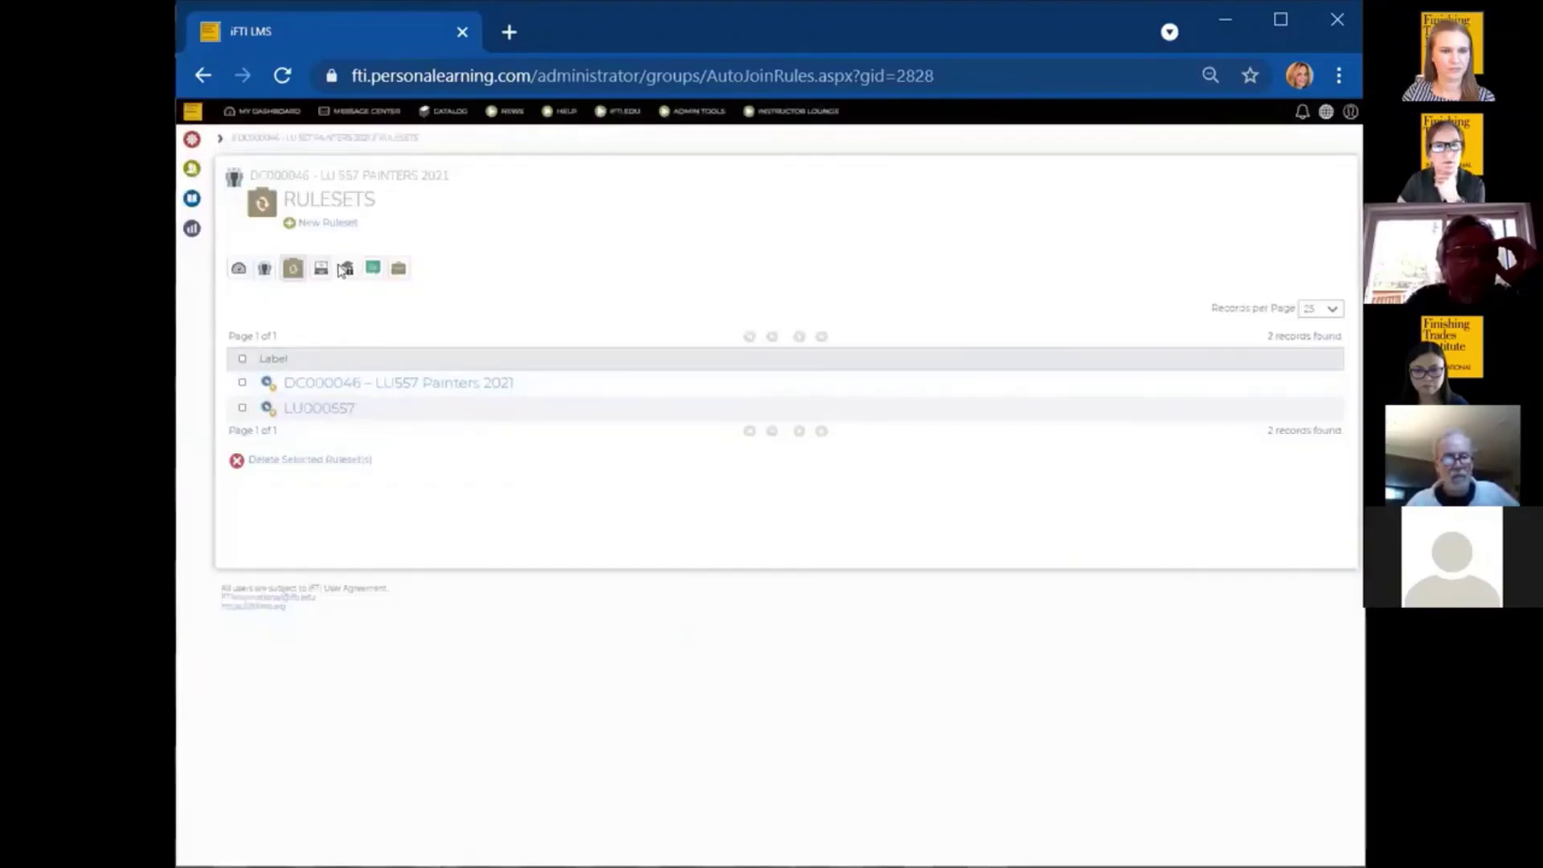
left_click(266, 268)
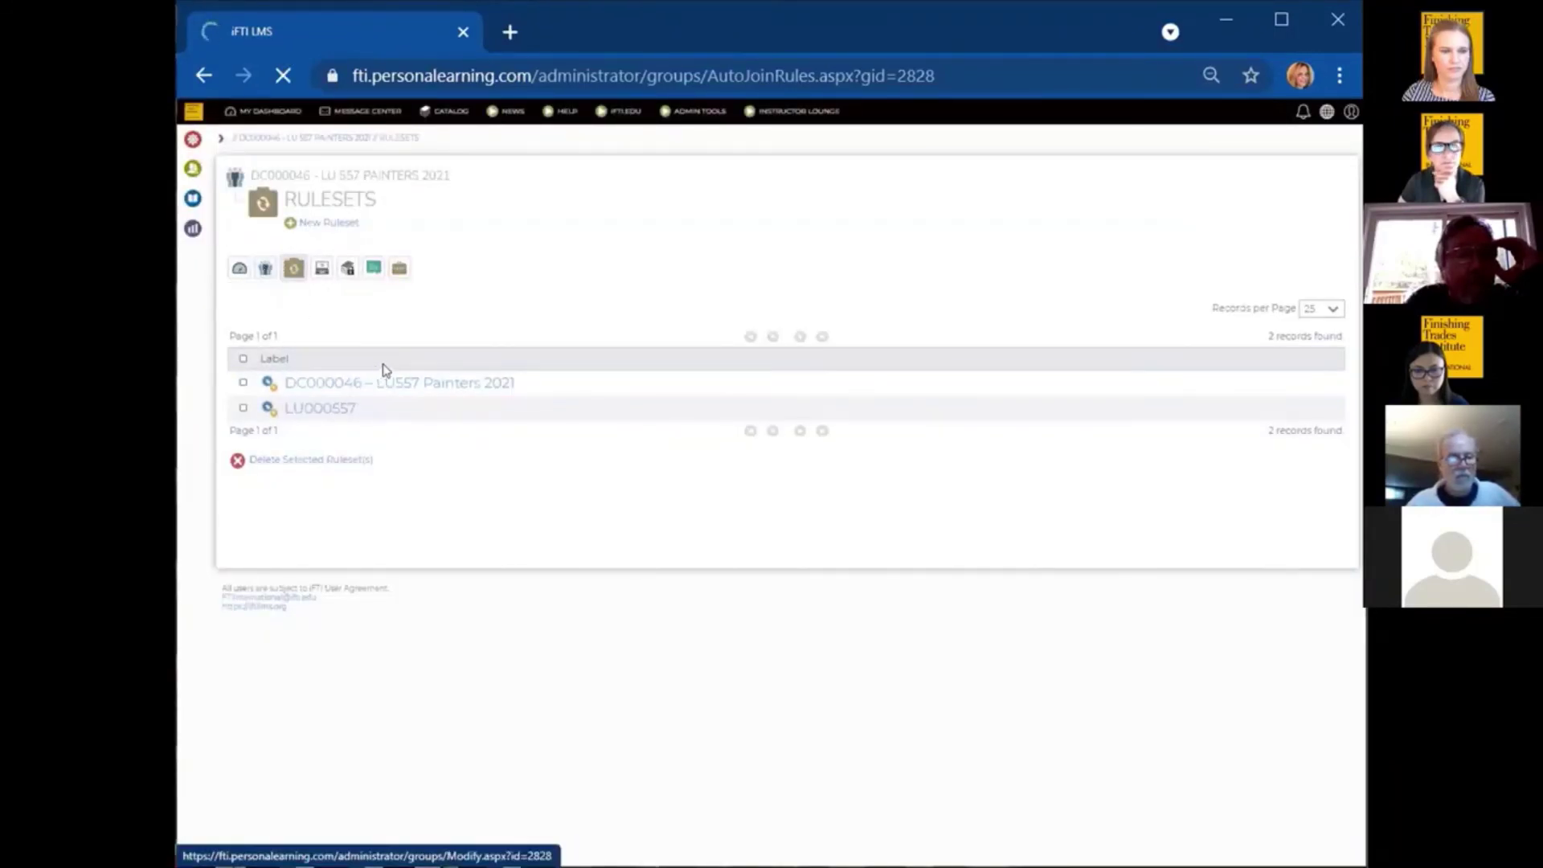